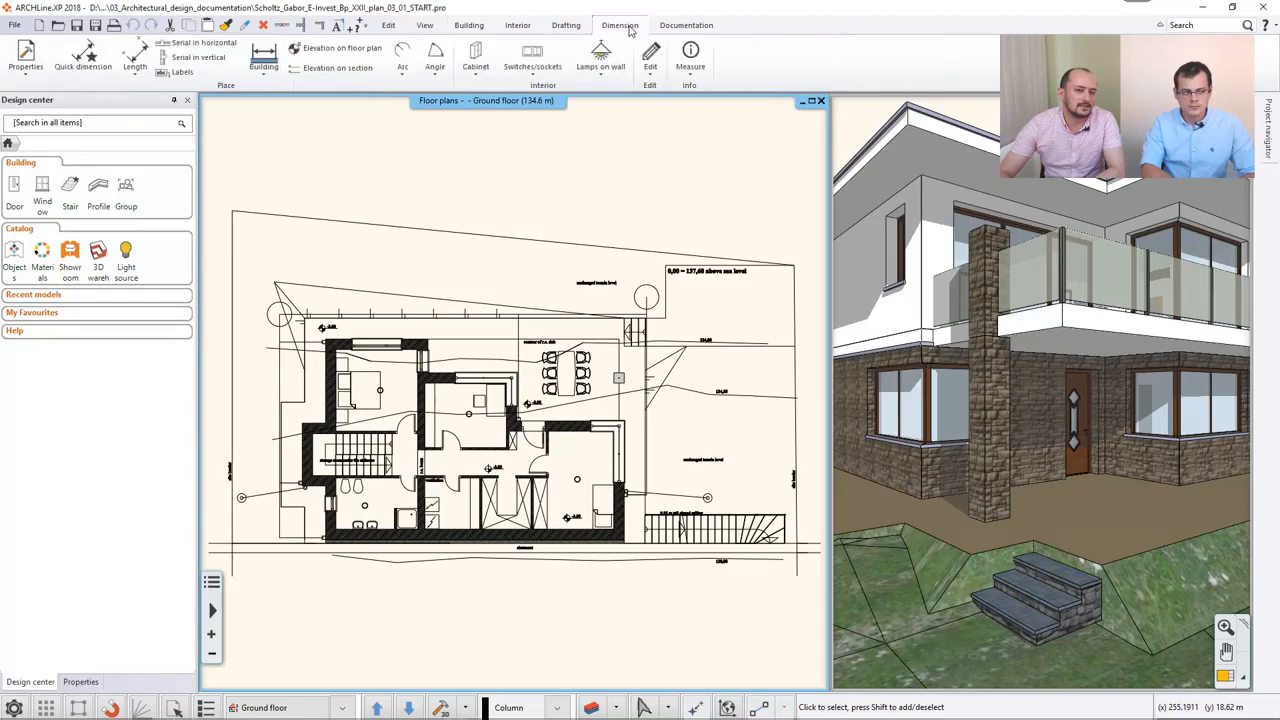
- Dimension all outer walls of the ground floor plan with door/window axes, wall connections and wall endpoints strings placed around the building
{"action": "left_click", "coordinate": [687, 27]}
{"action": "left_click", "coordinate": [620, 26]}
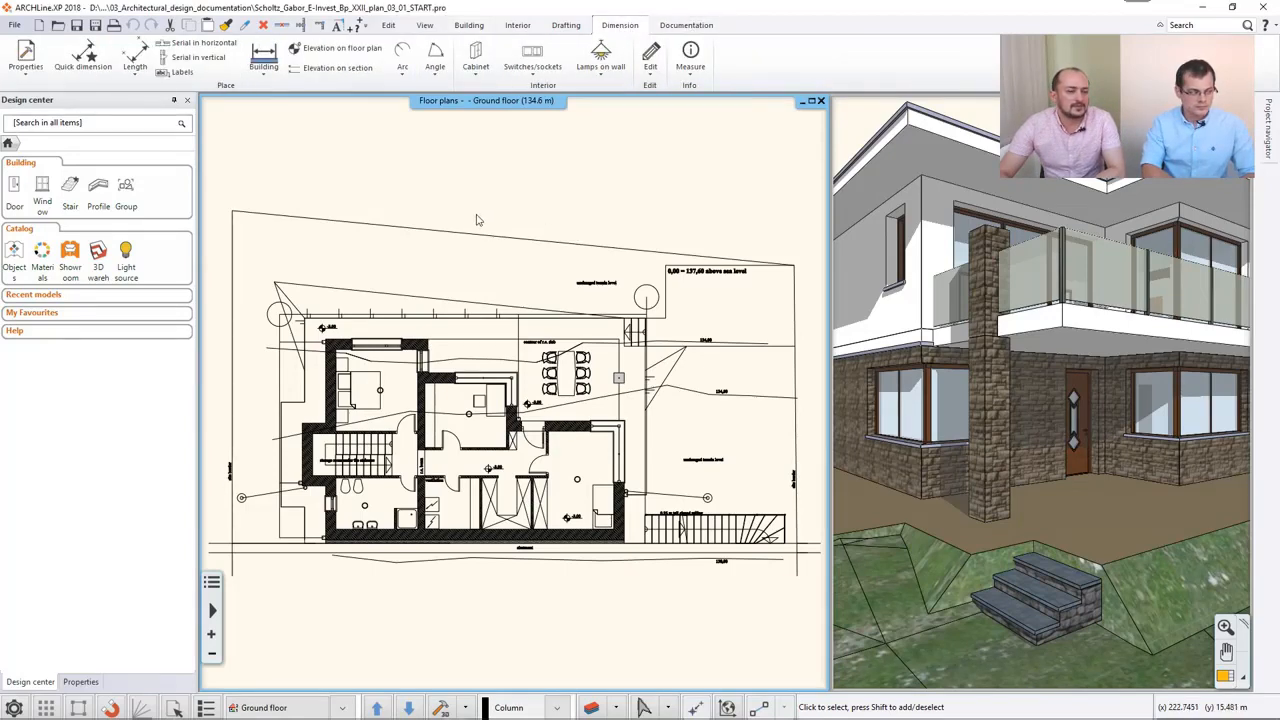
{"action": "left_click", "coordinate": [264, 72]}
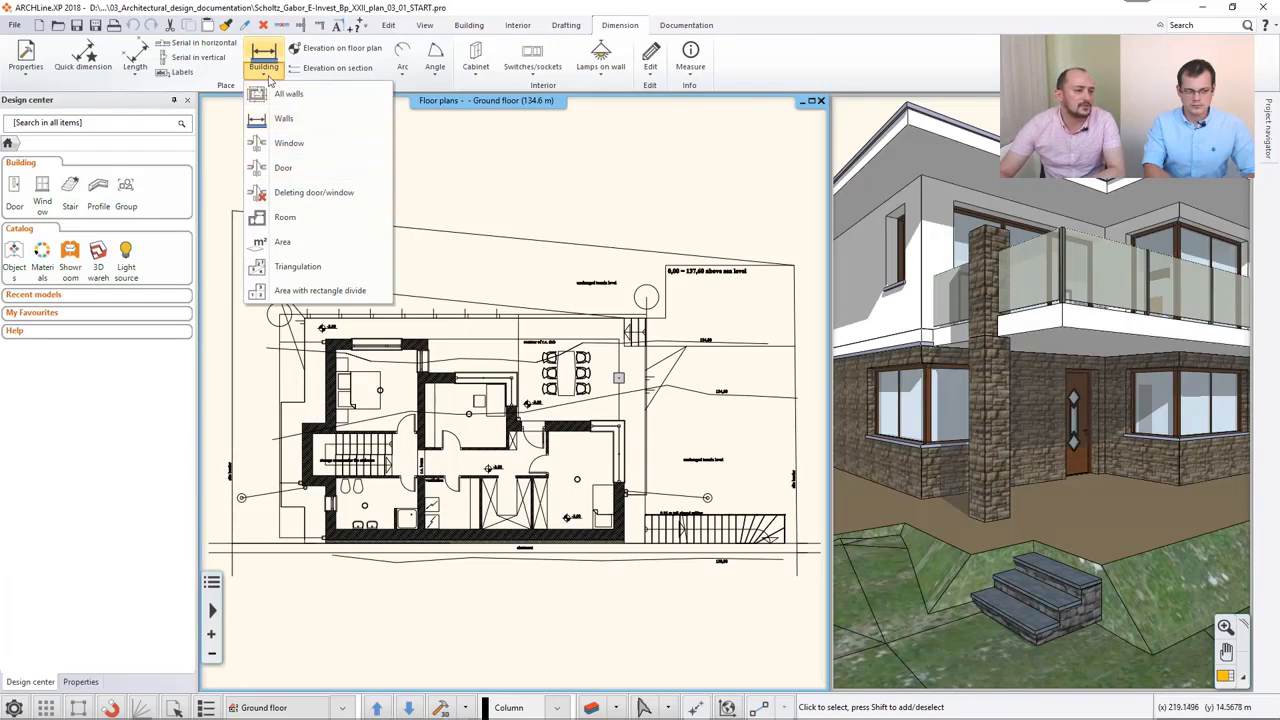
{"action": "left_click", "coordinate": [322, 100]}
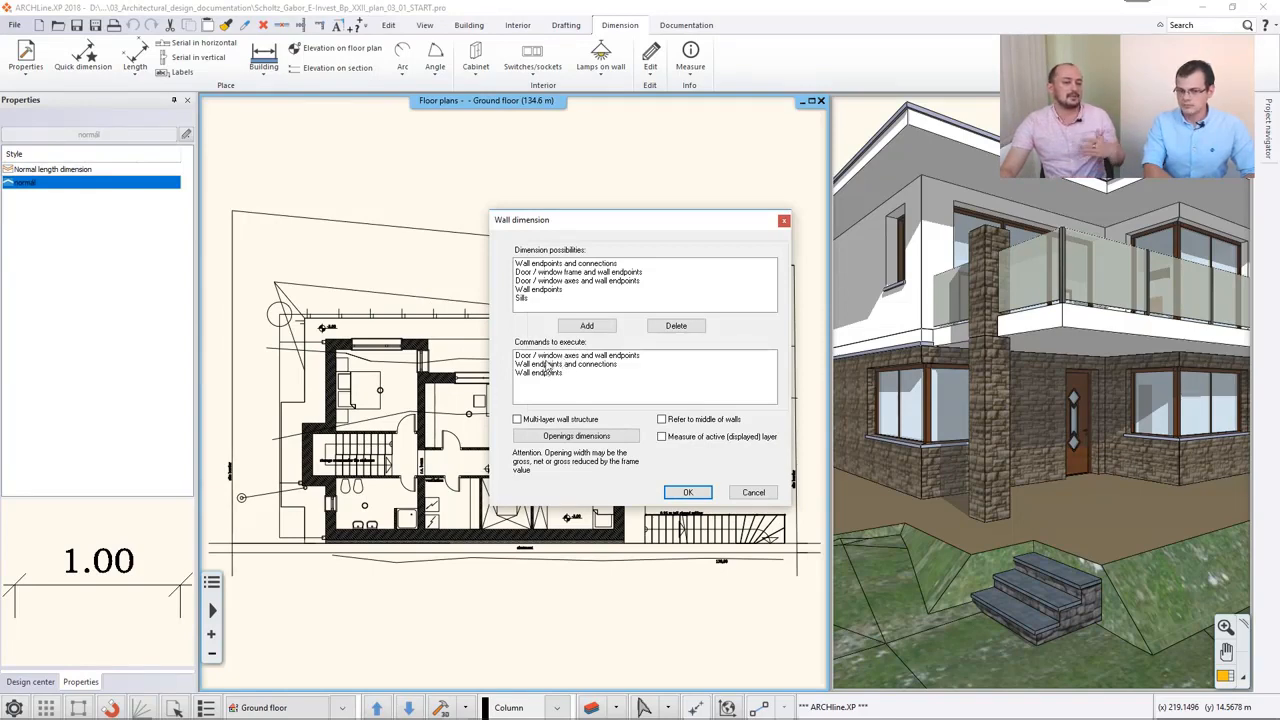
{"action": "left_click", "coordinate": [550, 272]}
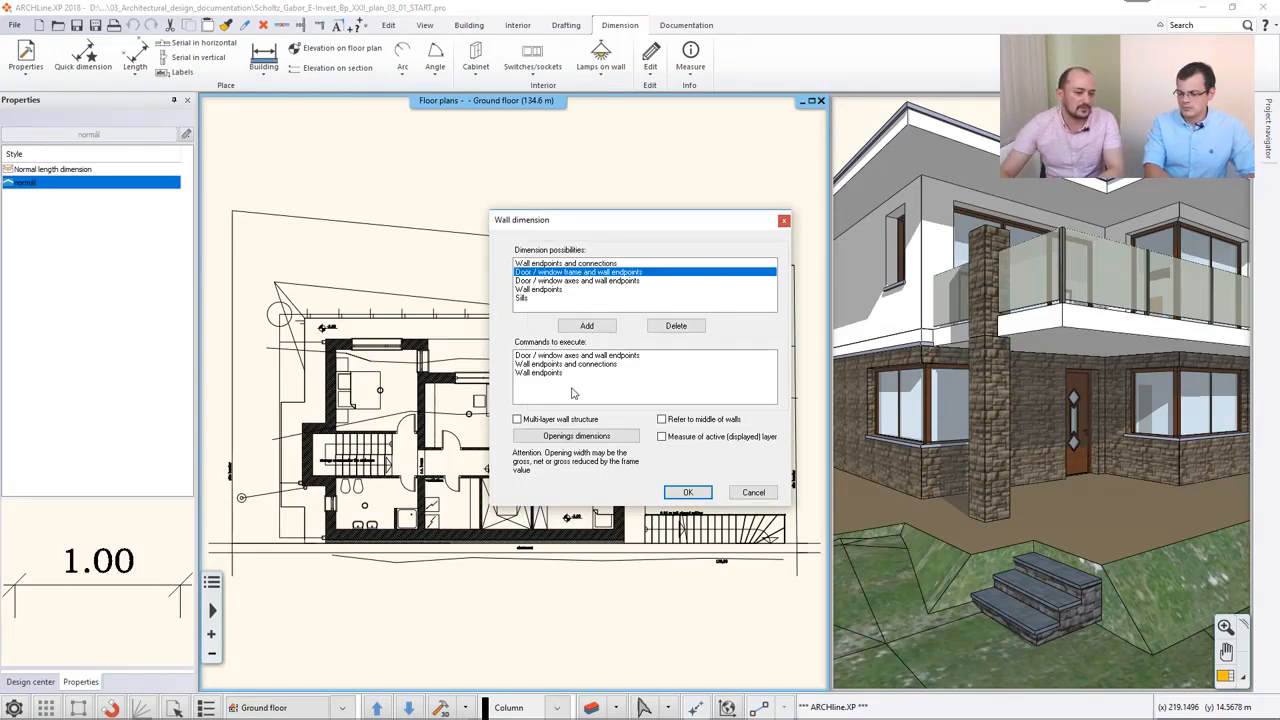
{"action": "left_click", "coordinate": [690, 494]}
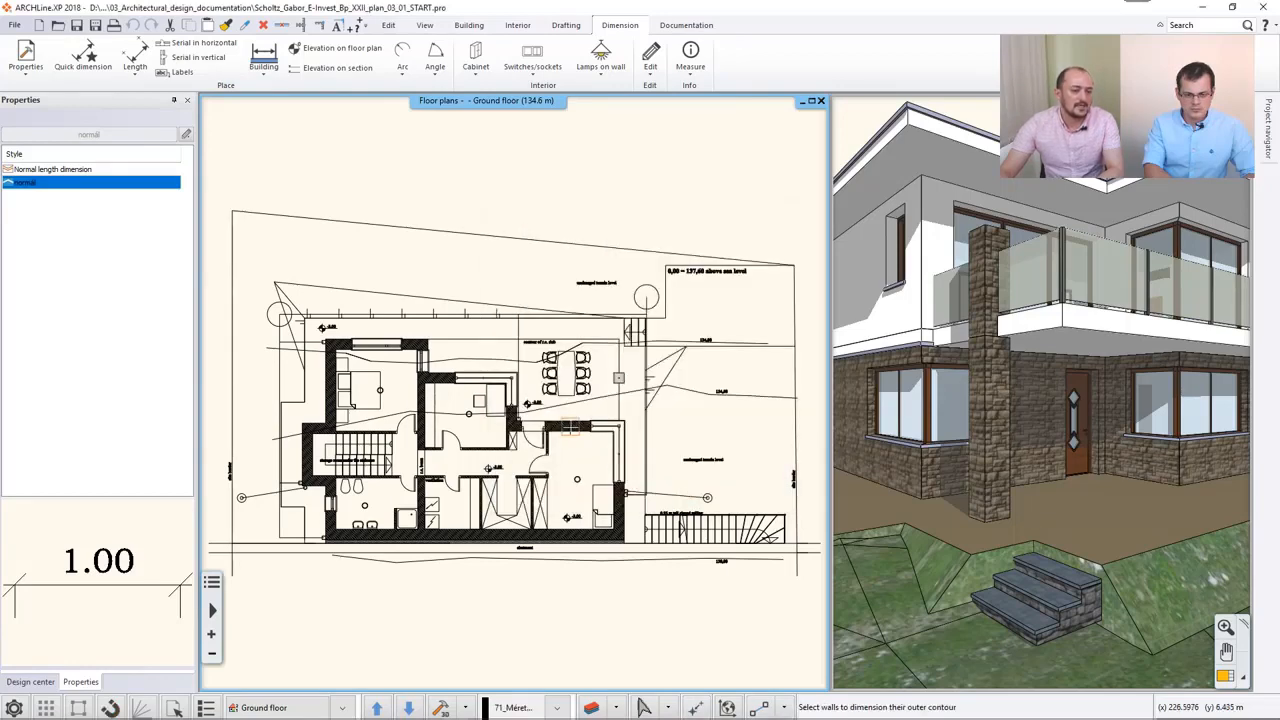
{"action": "scroll", "coordinate": [575, 426], "scroll_direction": "down", "scroll_amount": 2}
{"action": "left_click_drag", "start_coordinate": [266, 246], "coordinate": [646, 632]}
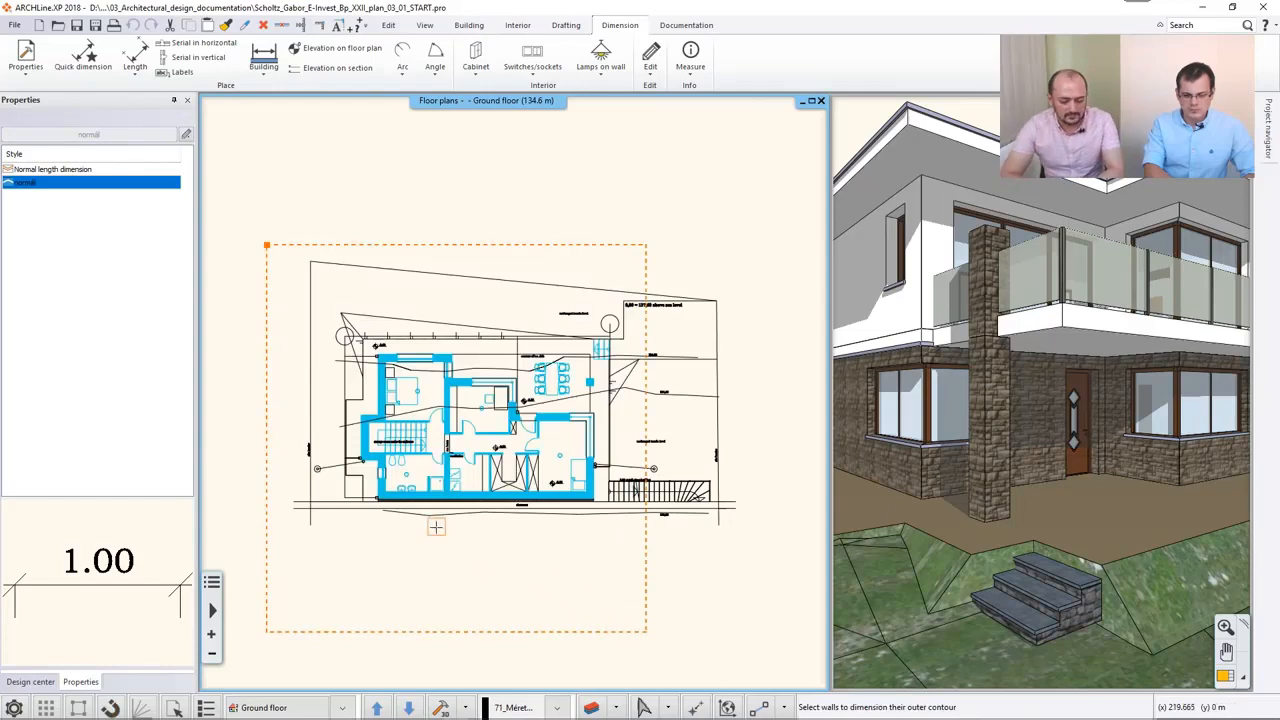
{"action": "key", "text": "Return"}
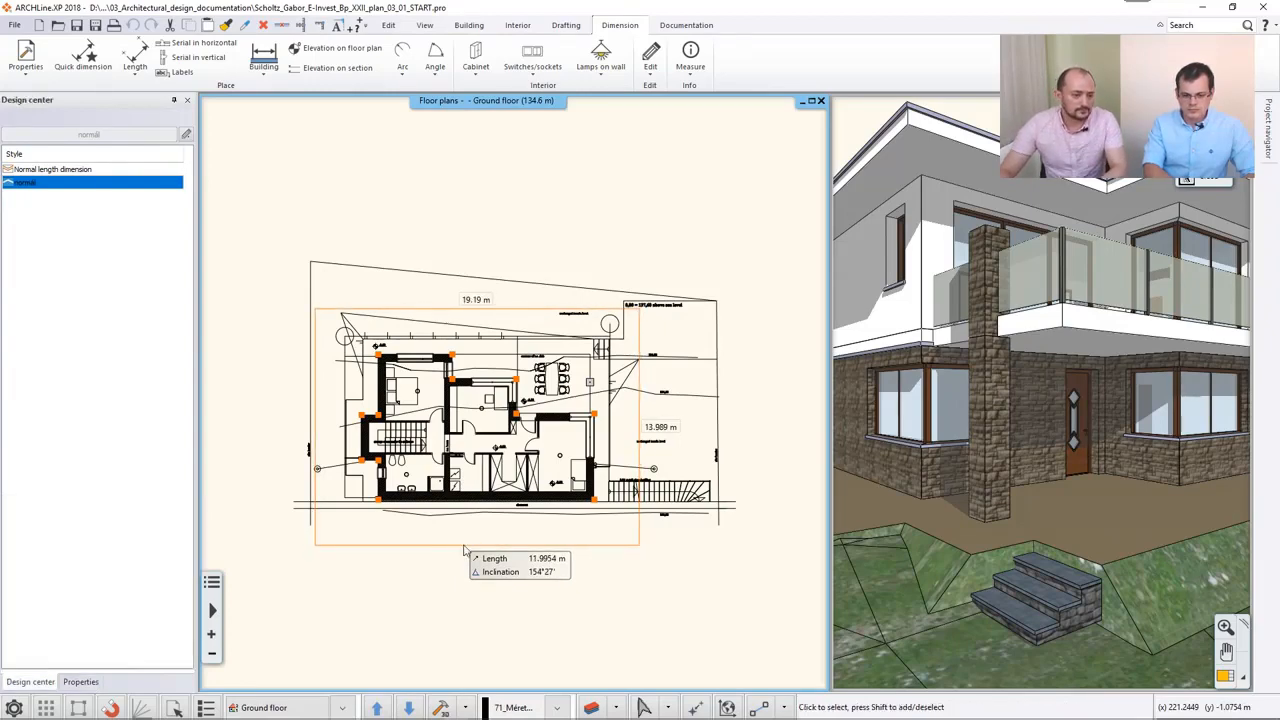
{"action": "left_click", "coordinate": [464, 547]}
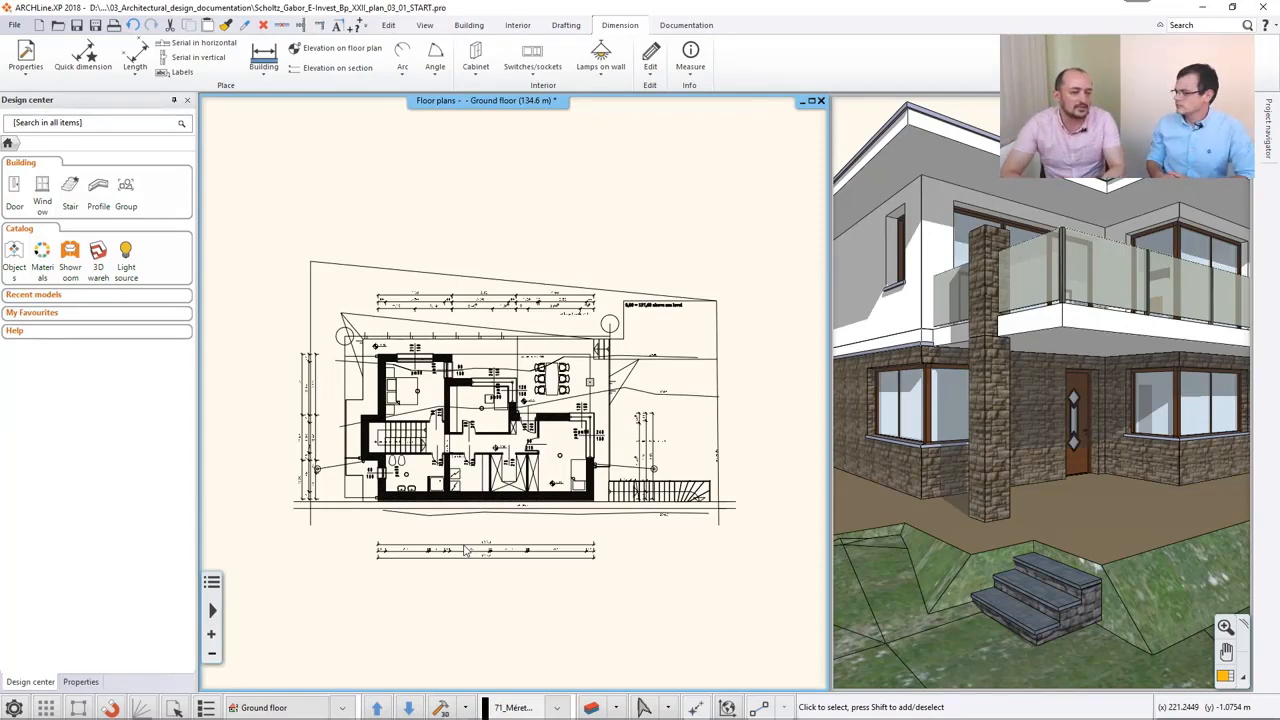
- Examine the dimension strings around the ground floor plan and the opening dimensions at its doors and windows
{"action": "scroll", "coordinate": [491, 551], "scroll_direction": "up", "scroll_amount": 5}
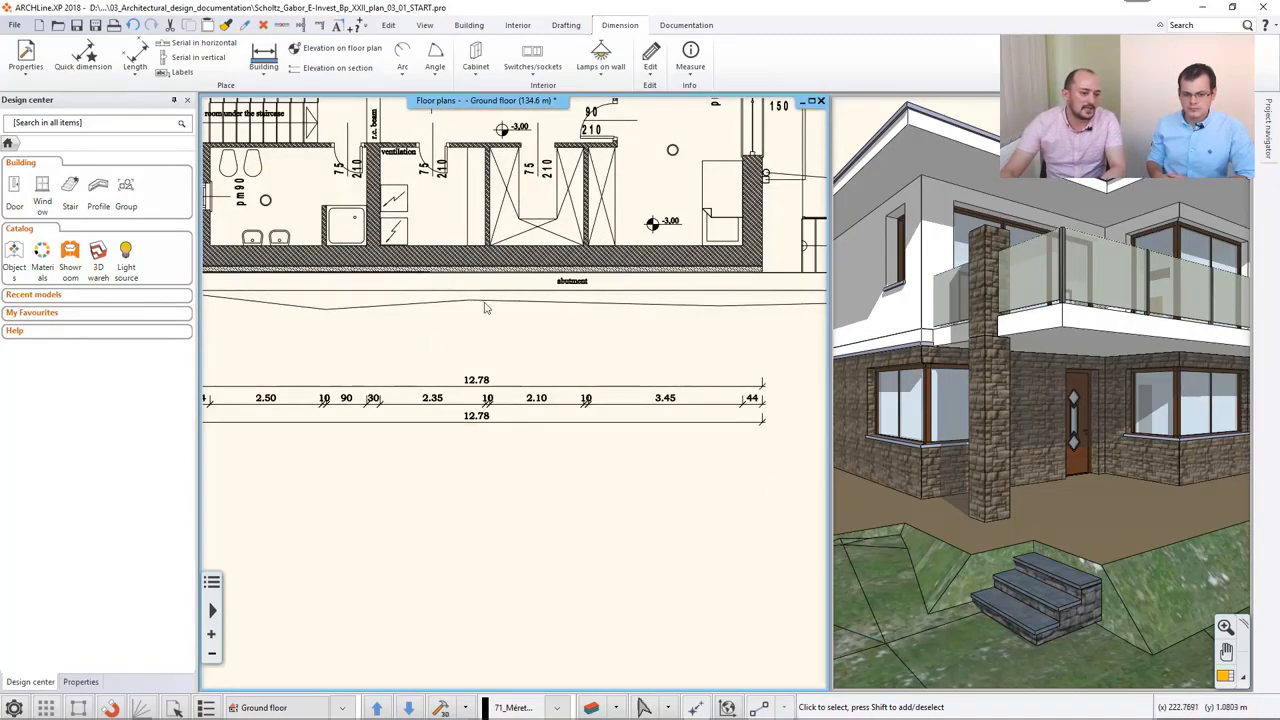
{"action": "middle_click_drag", "start_coordinate": [487, 359], "coordinate": [530, 368]}
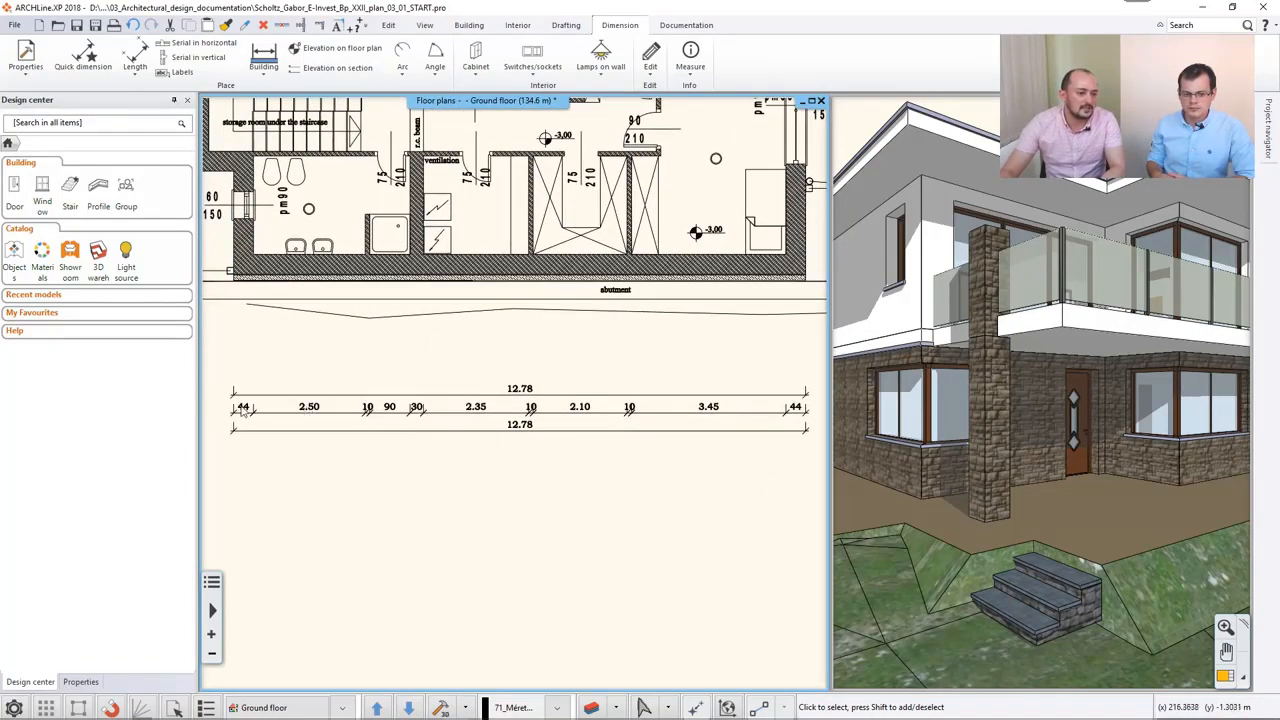
{"action": "middle_click_drag", "start_coordinate": [467, 274], "coordinate": [547, 360]}
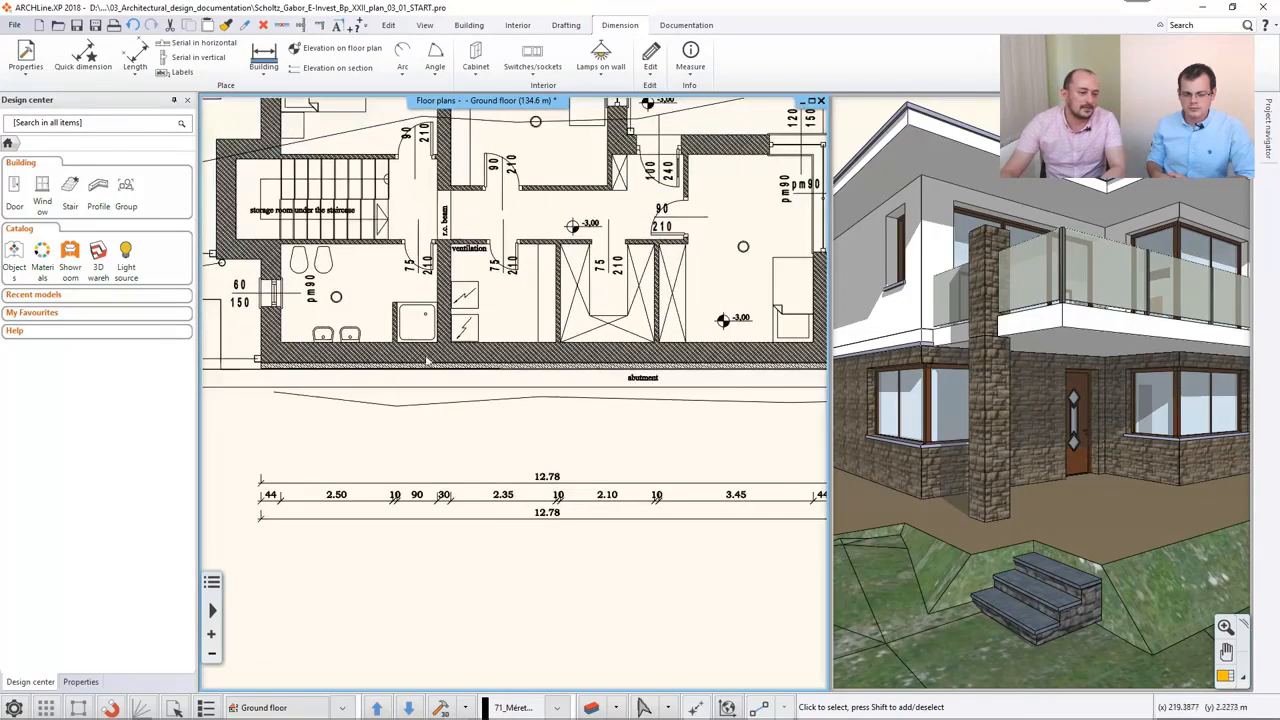
{"action": "middle_click_drag", "start_coordinate": [469, 317], "coordinate": [718, 523]}
{"action": "middle_click_drag", "start_coordinate": [578, 149], "coordinate": [452, 390]}
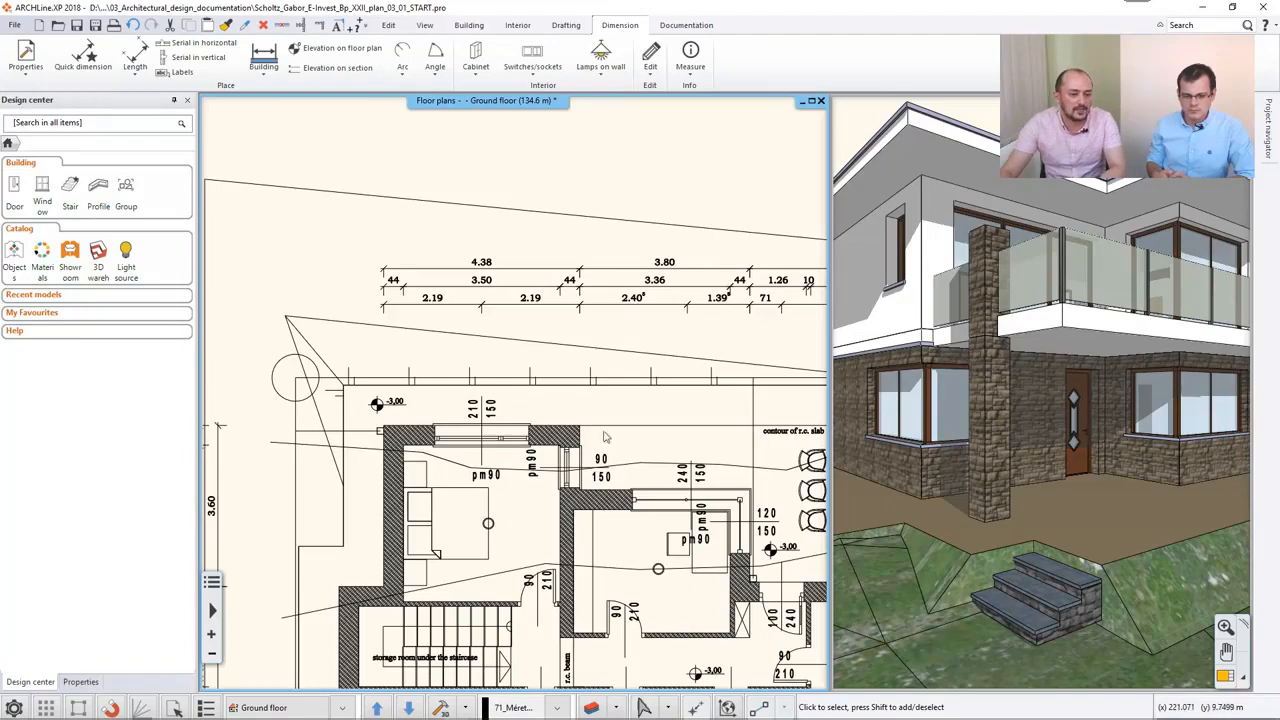
{"action": "middle_click_drag", "start_coordinate": [667, 321], "coordinate": [455, 343]}
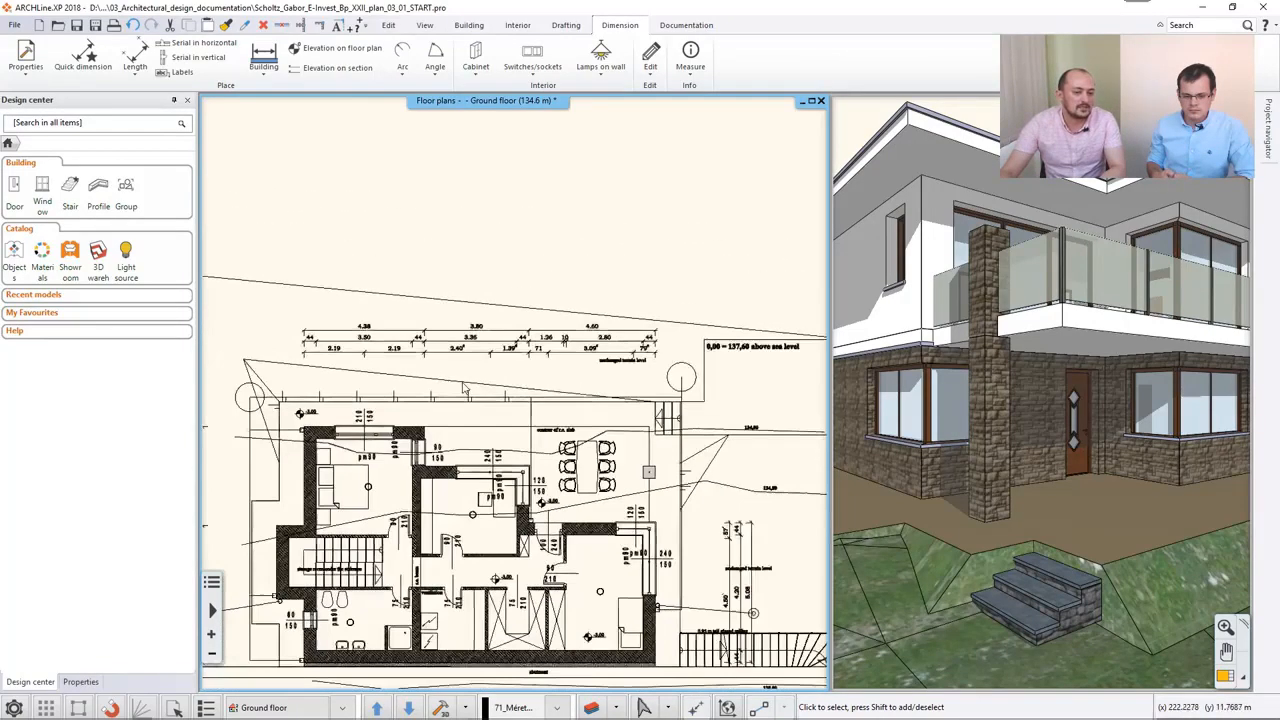
{"action": "scroll", "coordinate": [445, 416], "scroll_direction": "down", "scroll_amount": 3}
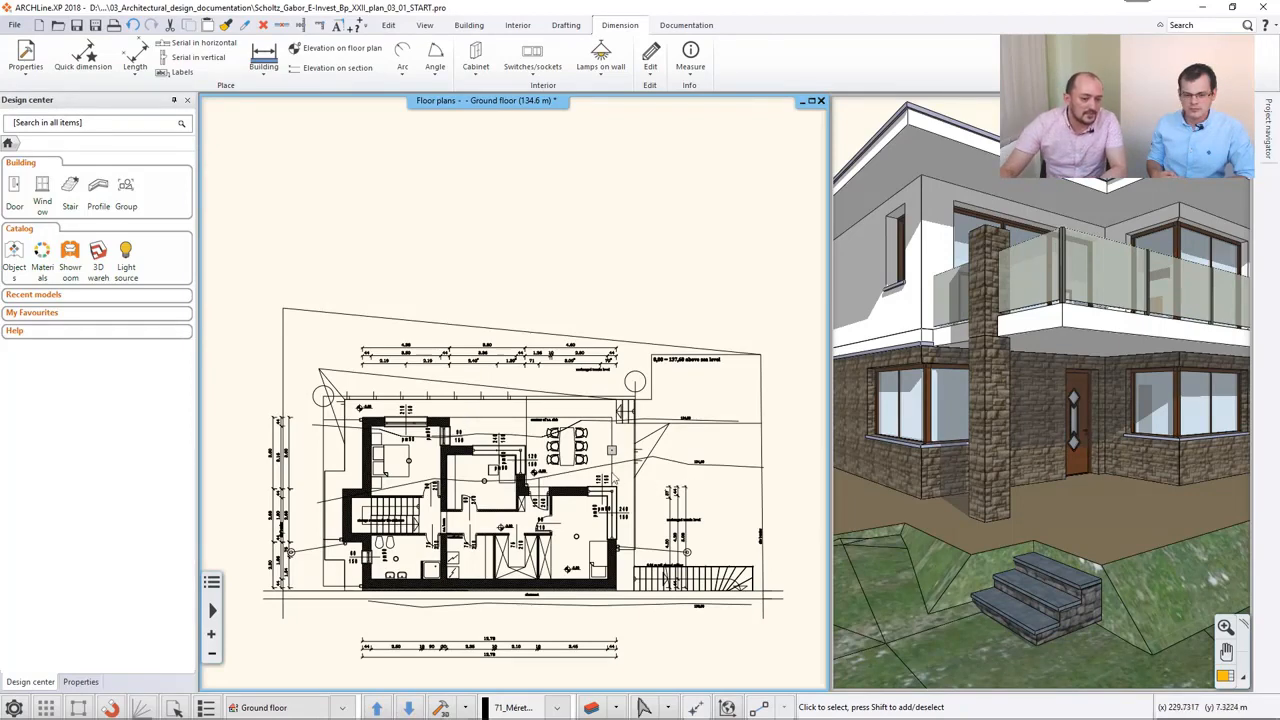
- Dimension the middle room's single outer wall facing the dining terrace, placing its three dimension strings beyond the terrace
{"action": "left_click", "coordinate": [266, 72]}
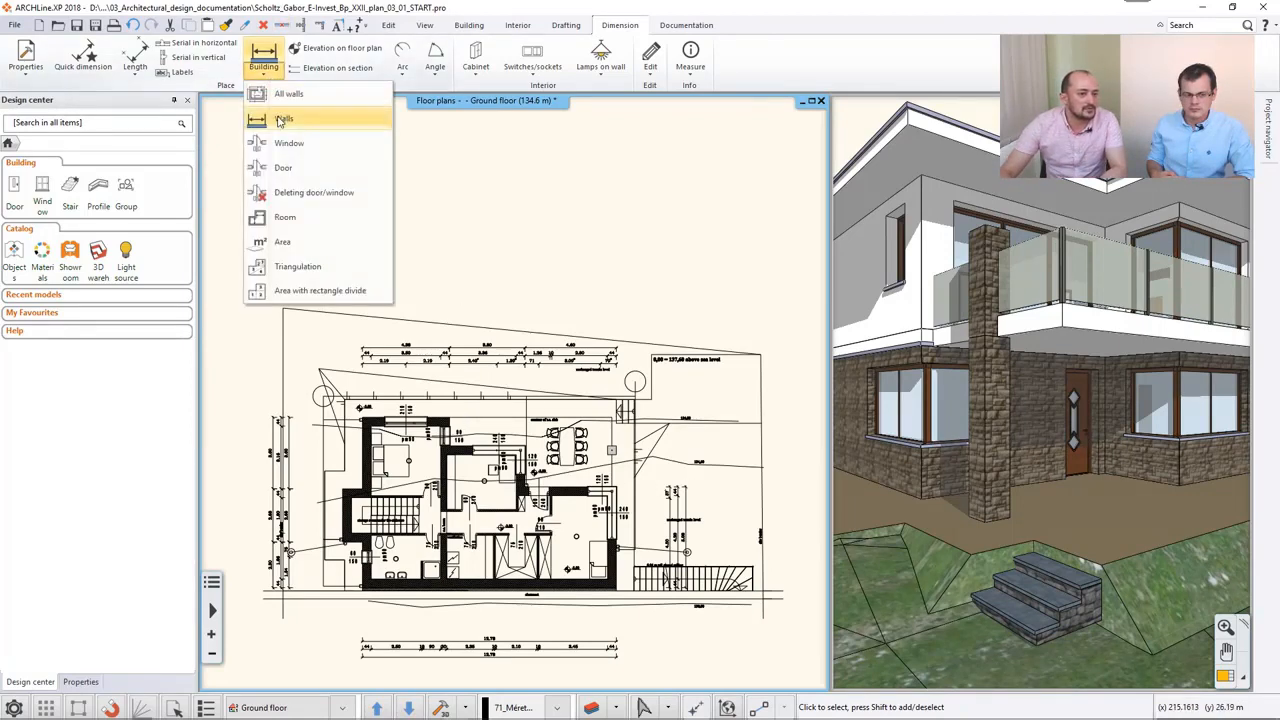
{"action": "left_click", "coordinate": [282, 119]}
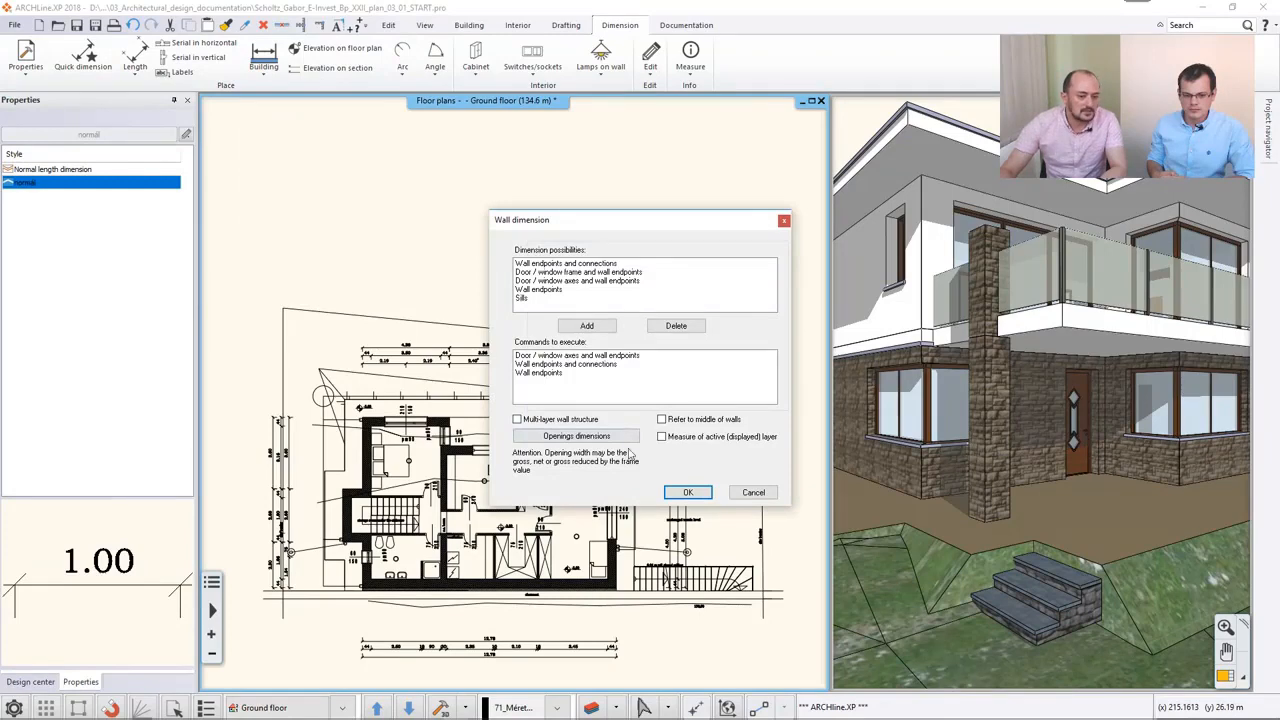
{"action": "left_click", "coordinate": [688, 492]}
{"action": "scroll", "coordinate": [500, 520], "scroll_direction": "up", "scroll_amount": 3}
{"action": "left_click", "coordinate": [410, 355]}
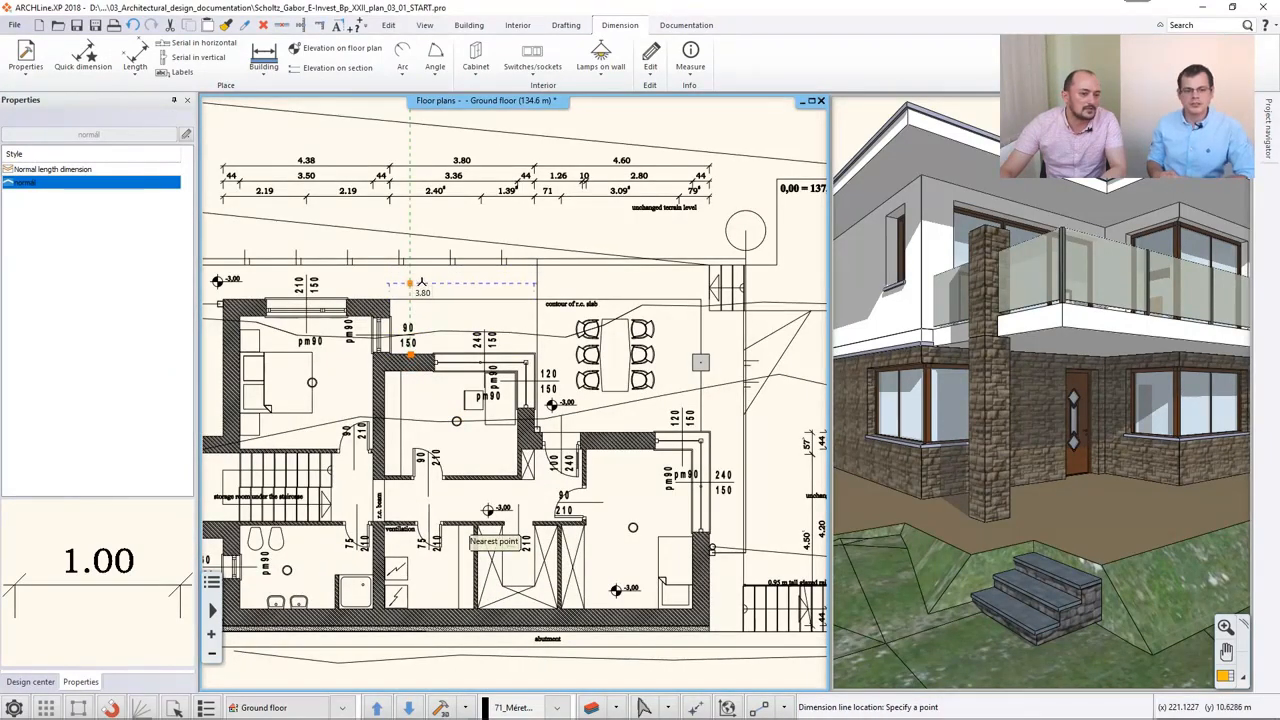
{"action": "key", "text": "Escape"}
{"action": "left_click", "coordinate": [538, 425]}
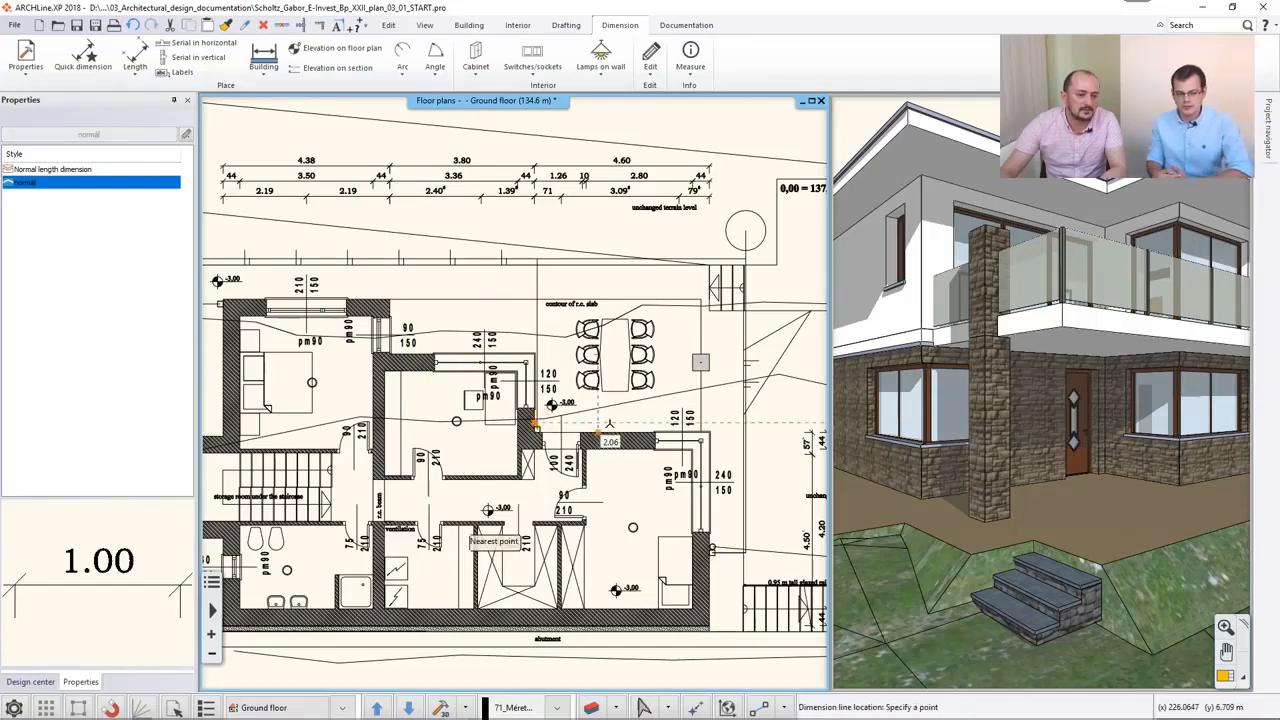
{"action": "middle_click_drag", "start_coordinate": [690, 413], "coordinate": [546, 407]}
{"action": "left_click", "coordinate": [670, 414]}
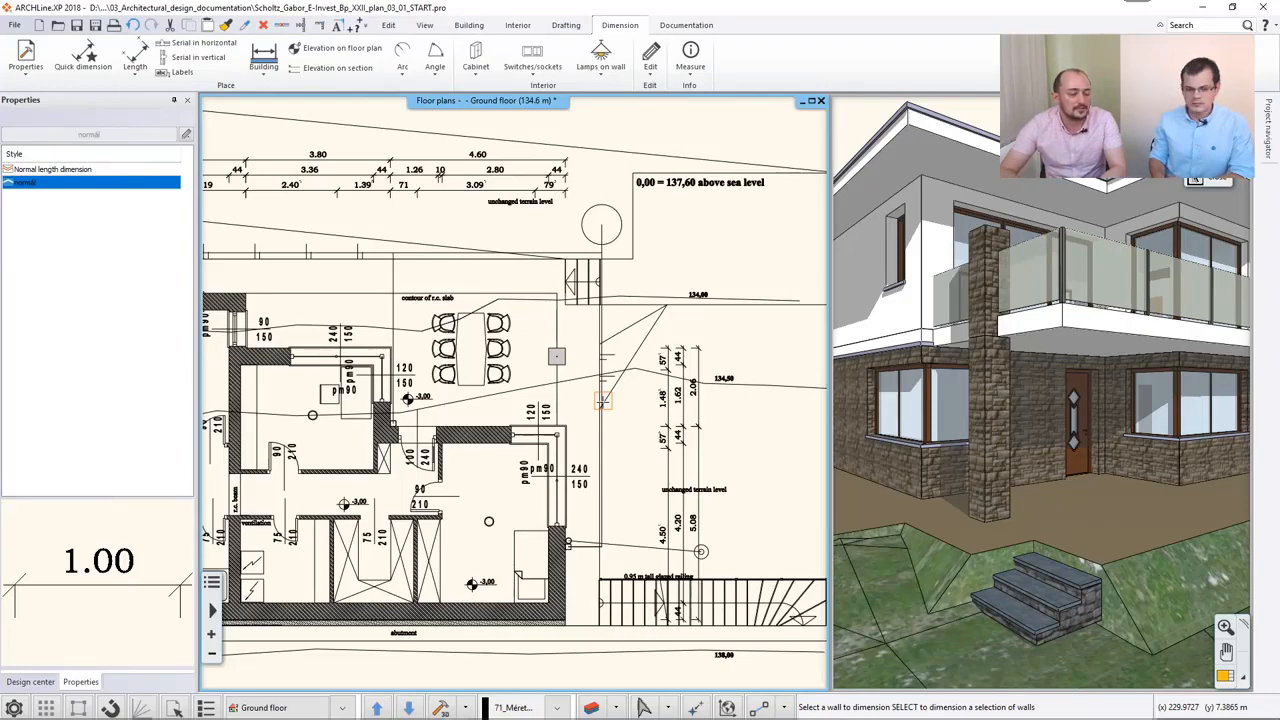
{"action": "key", "text": "Escape"}
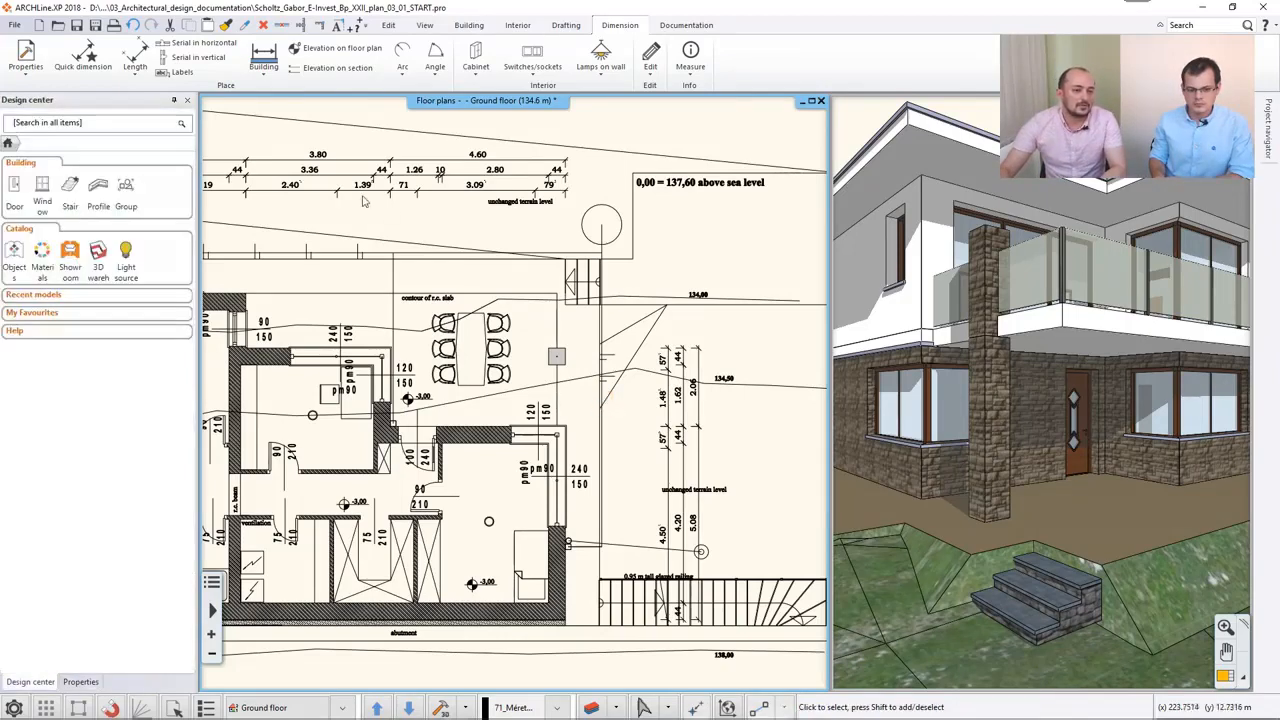
- Add an aligned dimension across the corridor's width, from the wall by the ventilation label to the wall opposite
{"action": "left_click", "coordinate": [137, 70]}
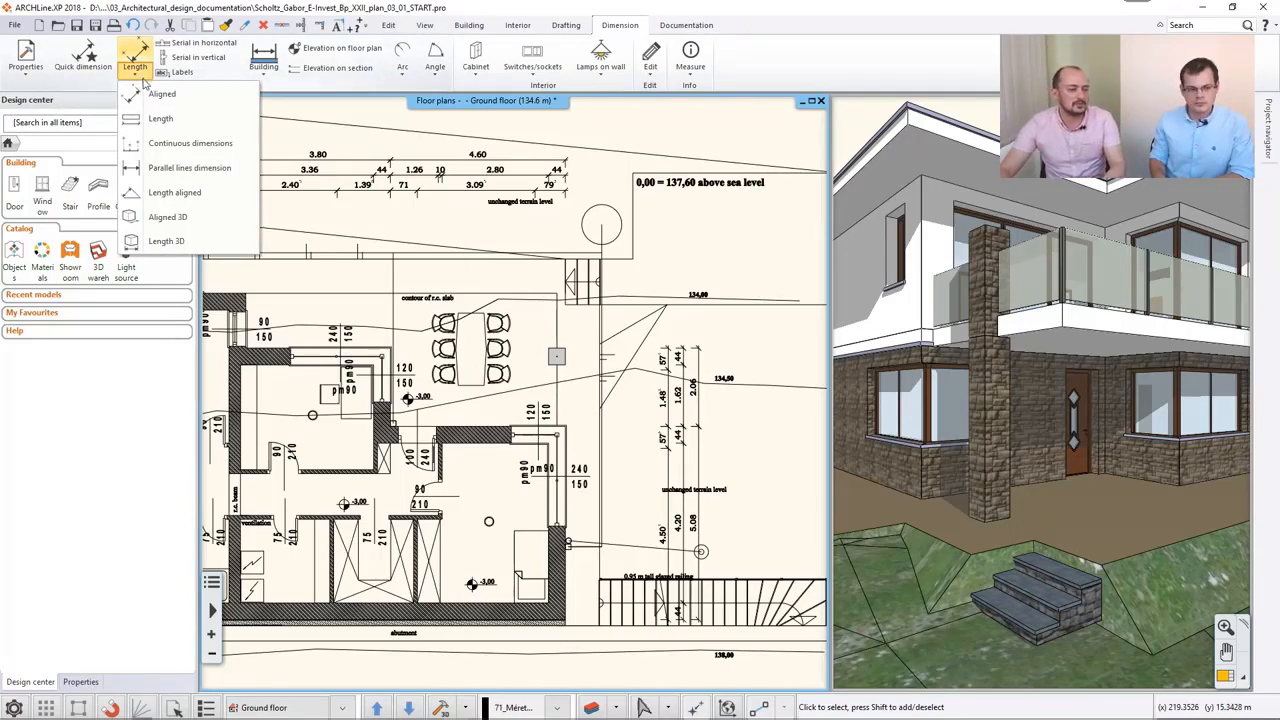
{"action": "left_click", "coordinate": [153, 98]}
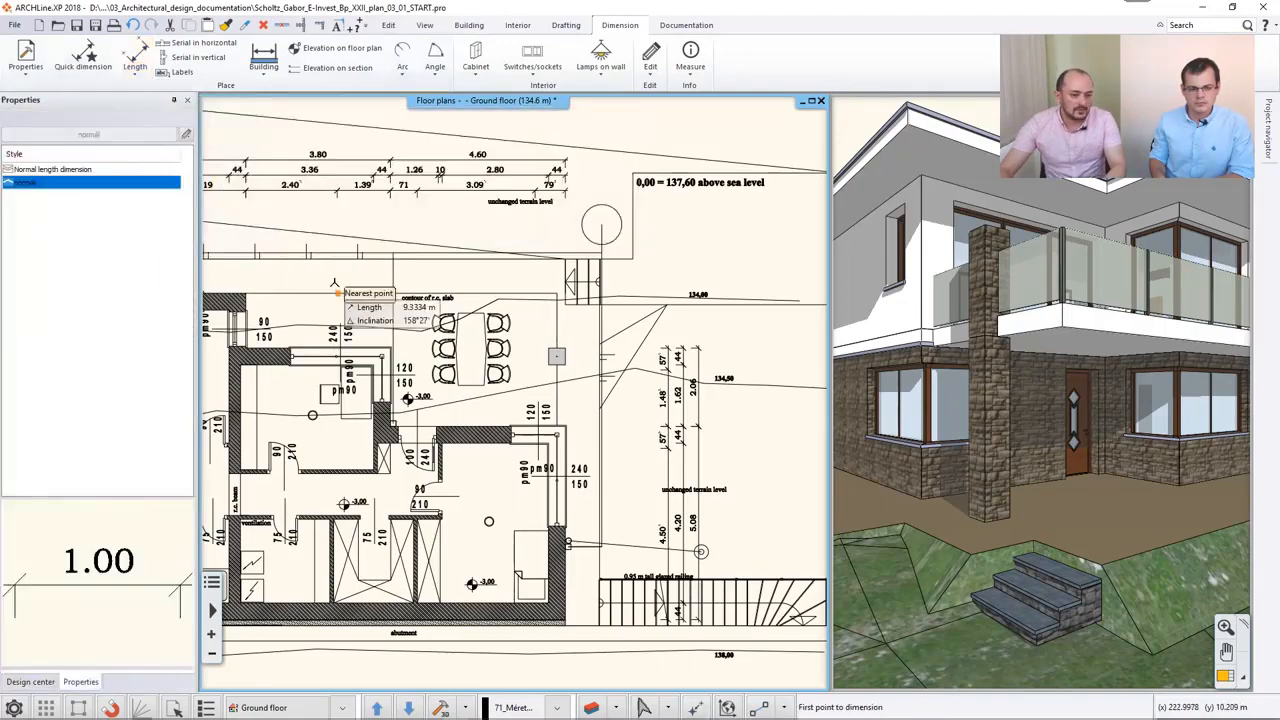
{"action": "middle_click_drag", "start_coordinate": [334, 283], "coordinate": [615, 181]}
{"action": "scroll", "coordinate": [609, 486], "scroll_direction": "up", "scroll_amount": 2}
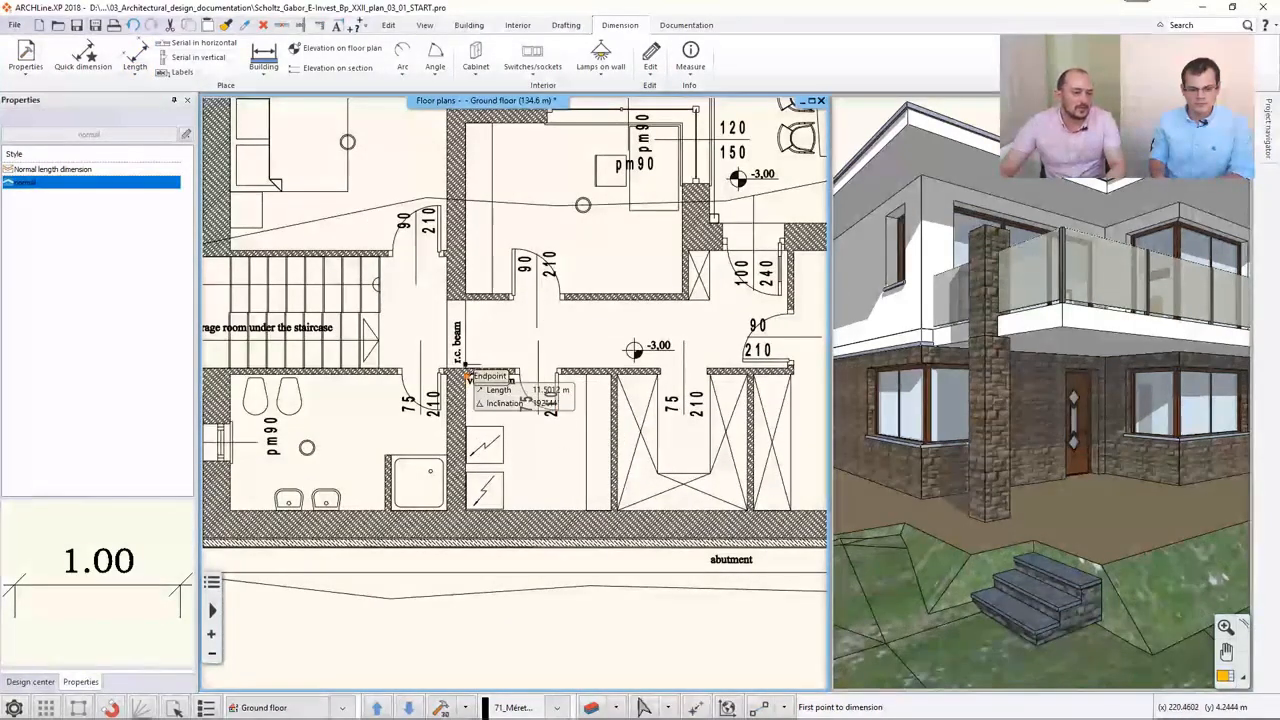
{"action": "left_click", "coordinate": [466, 368]}
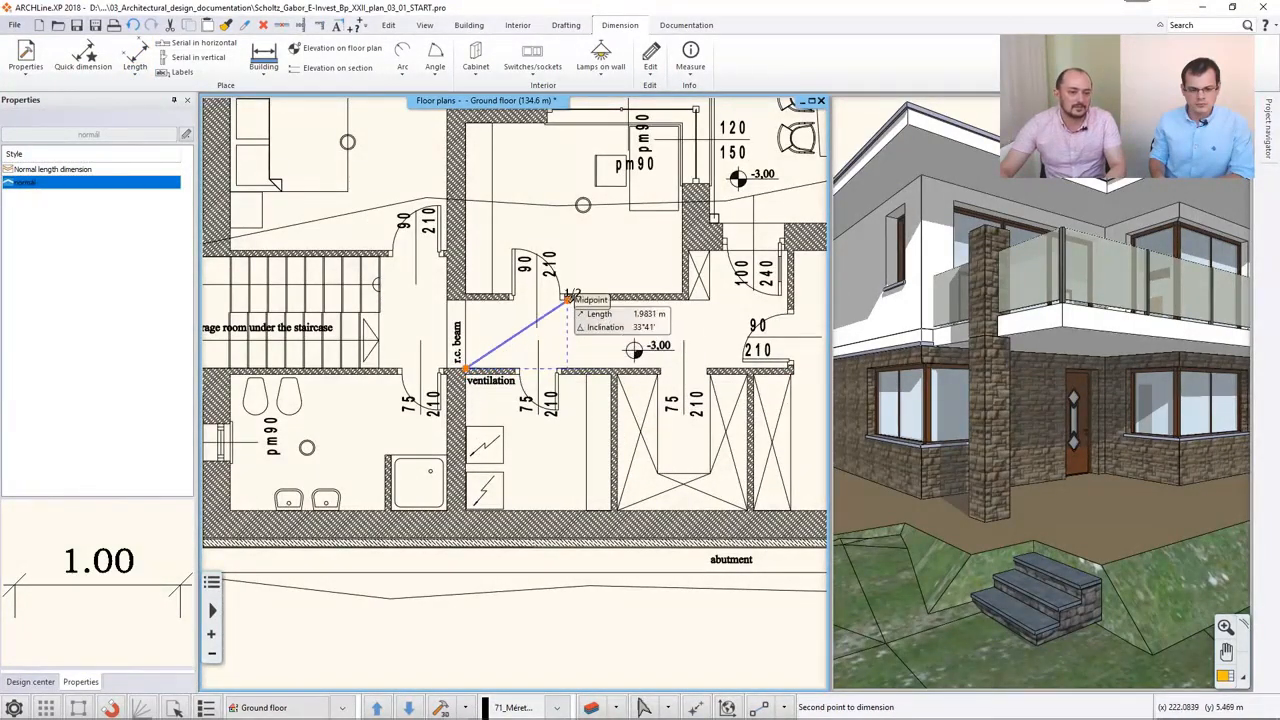
{"action": "left_click", "coordinate": [568, 298]}
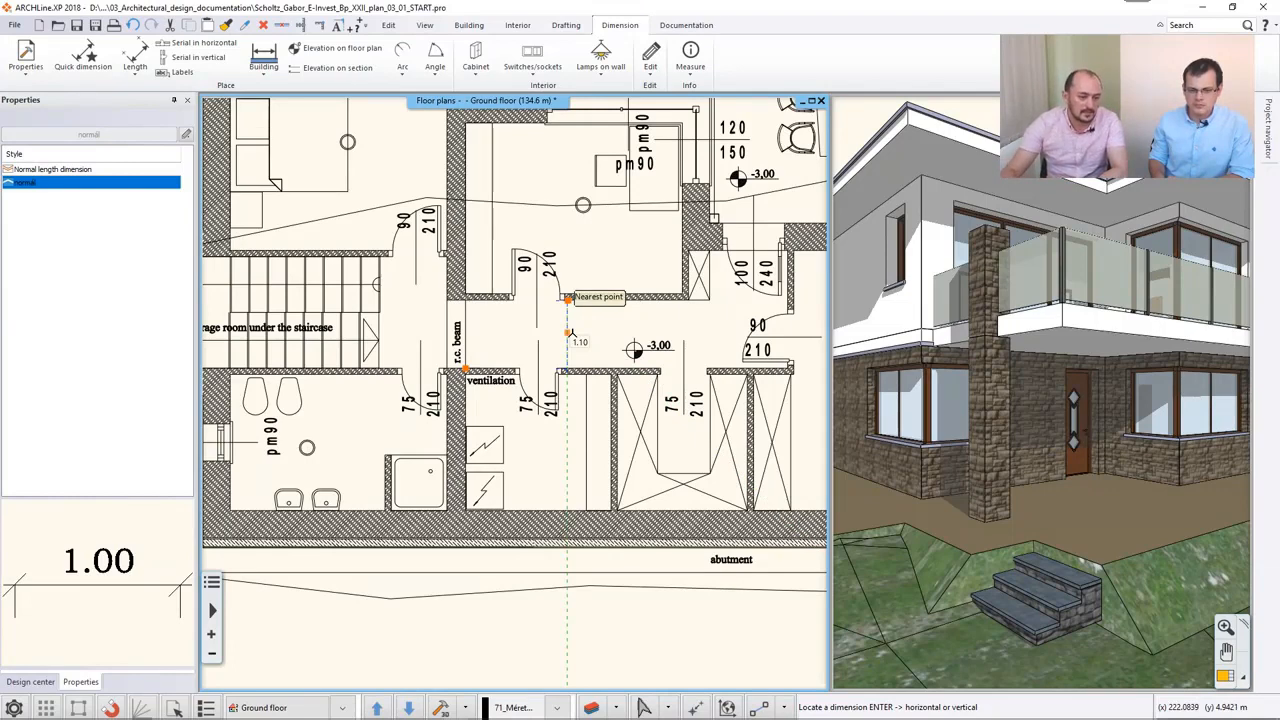
{"action": "left_click", "coordinate": [571, 333]}
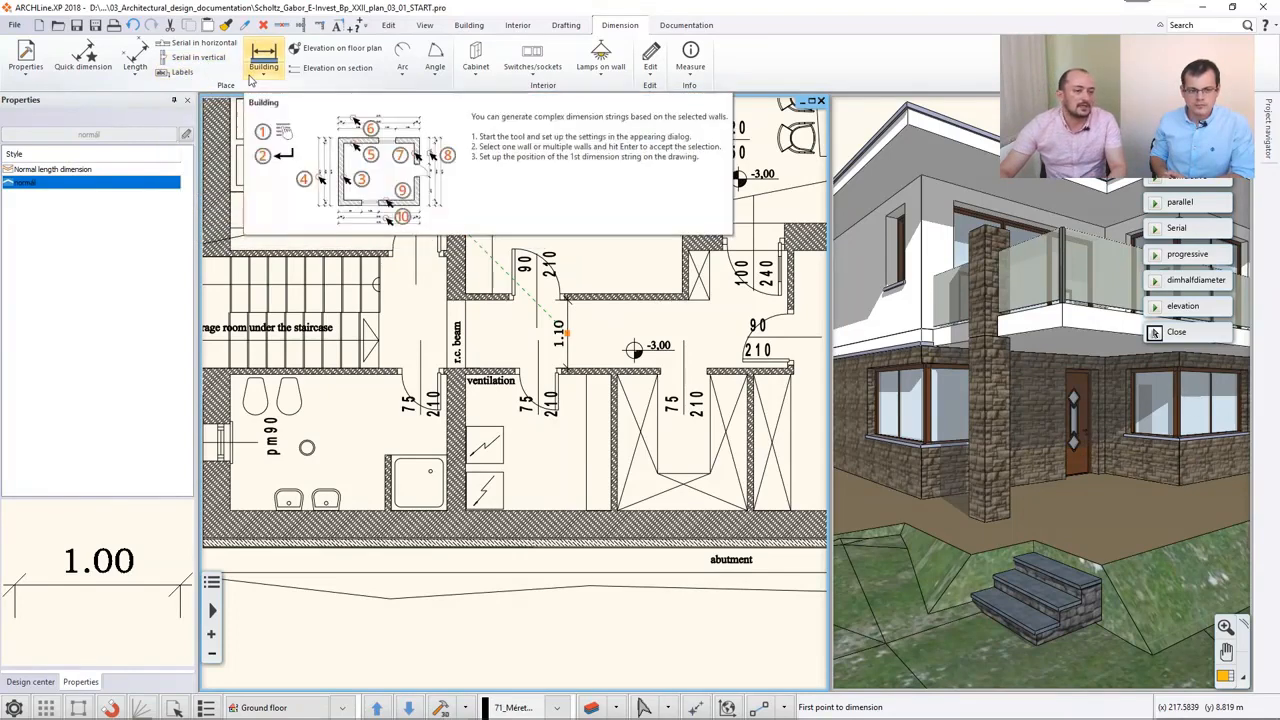
- Set up continuous dimensions with a horizontal dimension line in Serial mode
{"action": "left_click", "coordinate": [256, 80]}
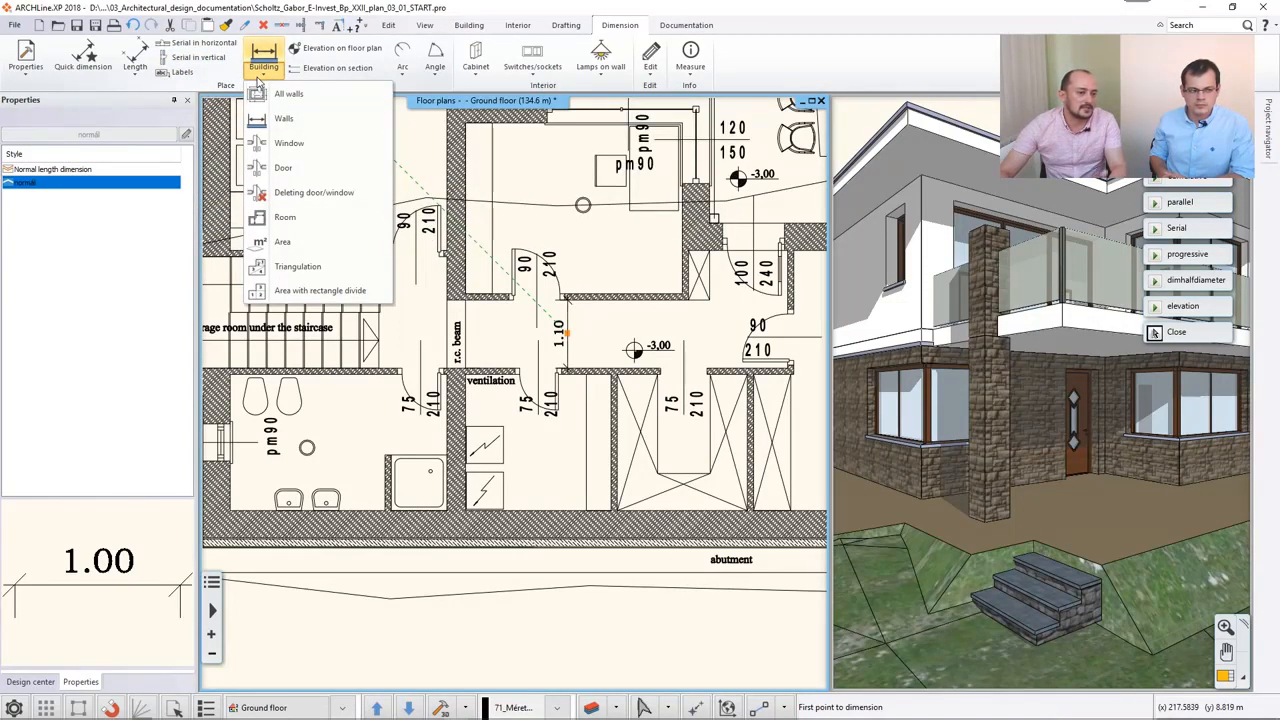
{"action": "left_click", "coordinate": [137, 76]}
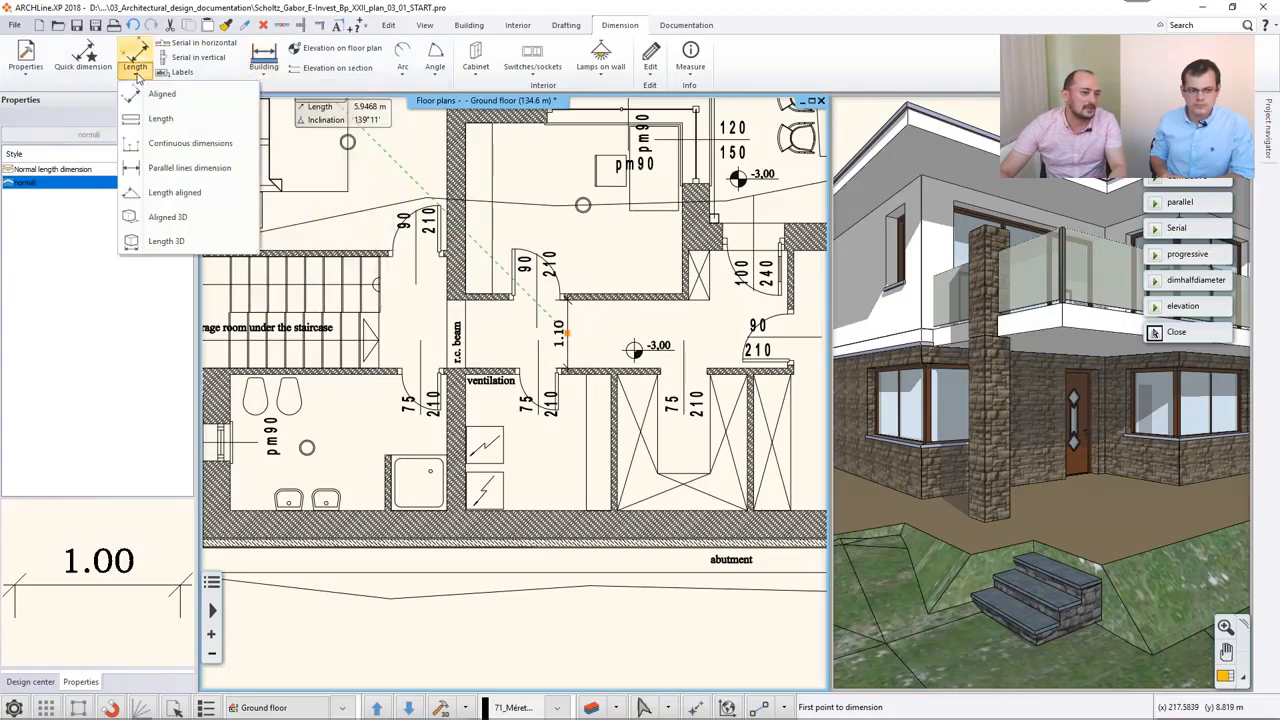
{"action": "left_click", "coordinate": [205, 145]}
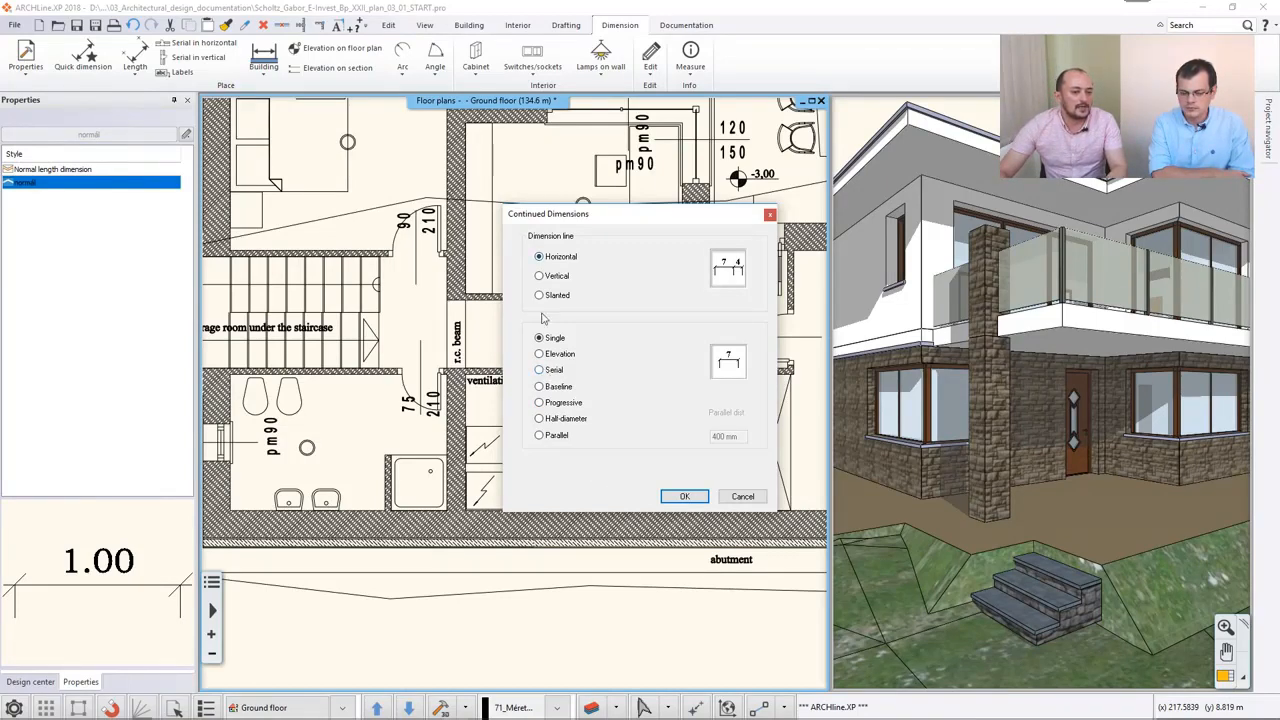
{"action": "left_click", "coordinate": [543, 371]}
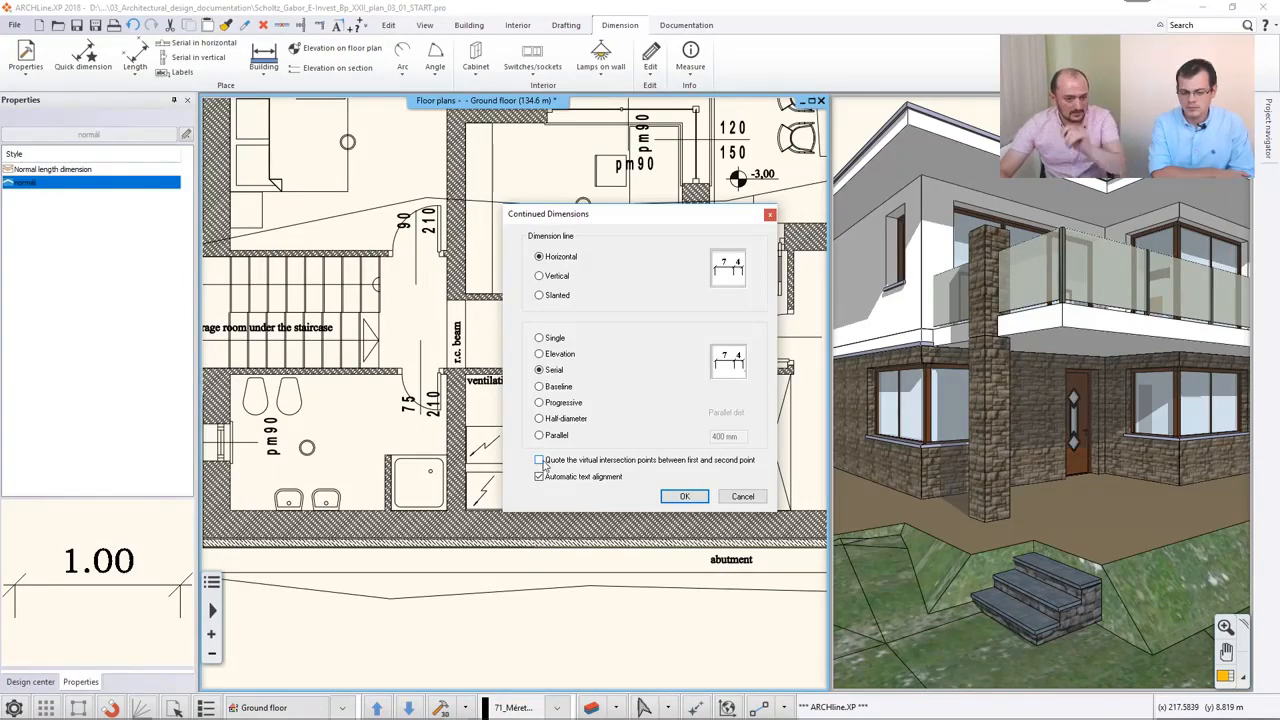
{"action": "left_click", "coordinate": [685, 496]}
- Place the serial dimension through the ventilation room, from the shower-side wall face to the far face of the opposite partition
{"action": "scroll", "coordinate": [490, 447], "scroll_direction": "up", "scroll_amount": 3}
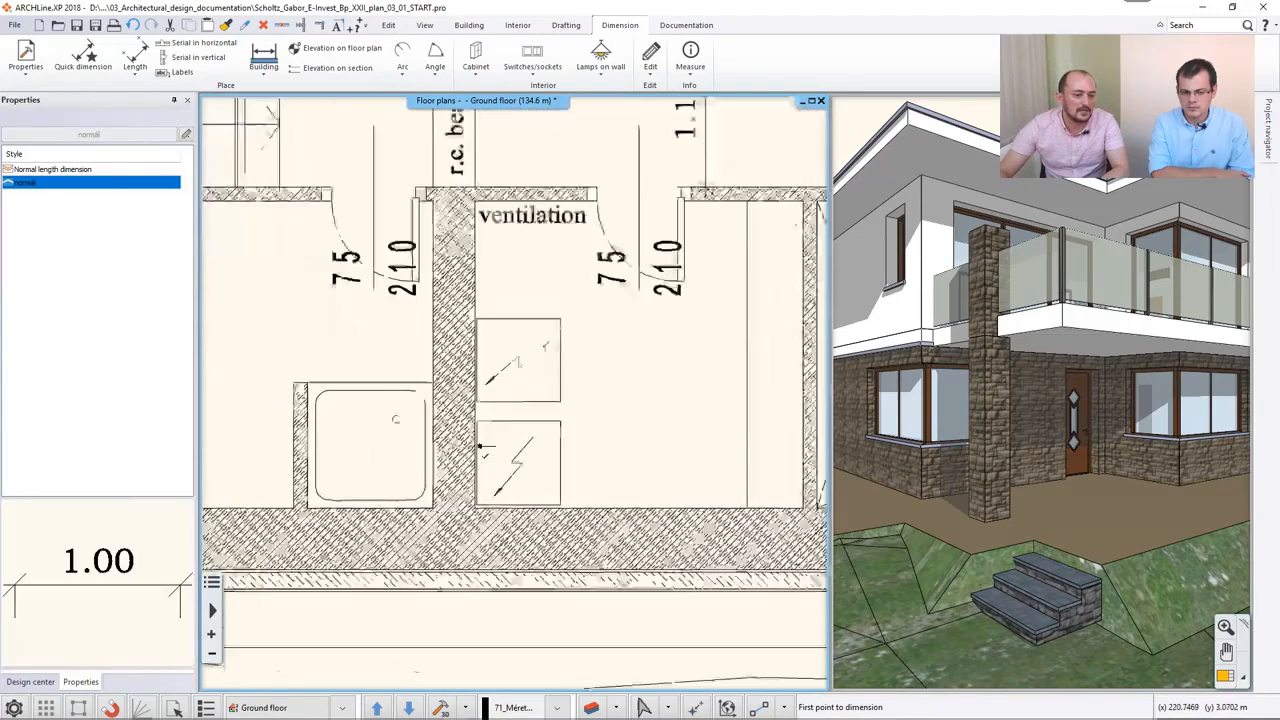
{"action": "scroll", "coordinate": [482, 447], "scroll_direction": "up", "scroll_amount": 5}
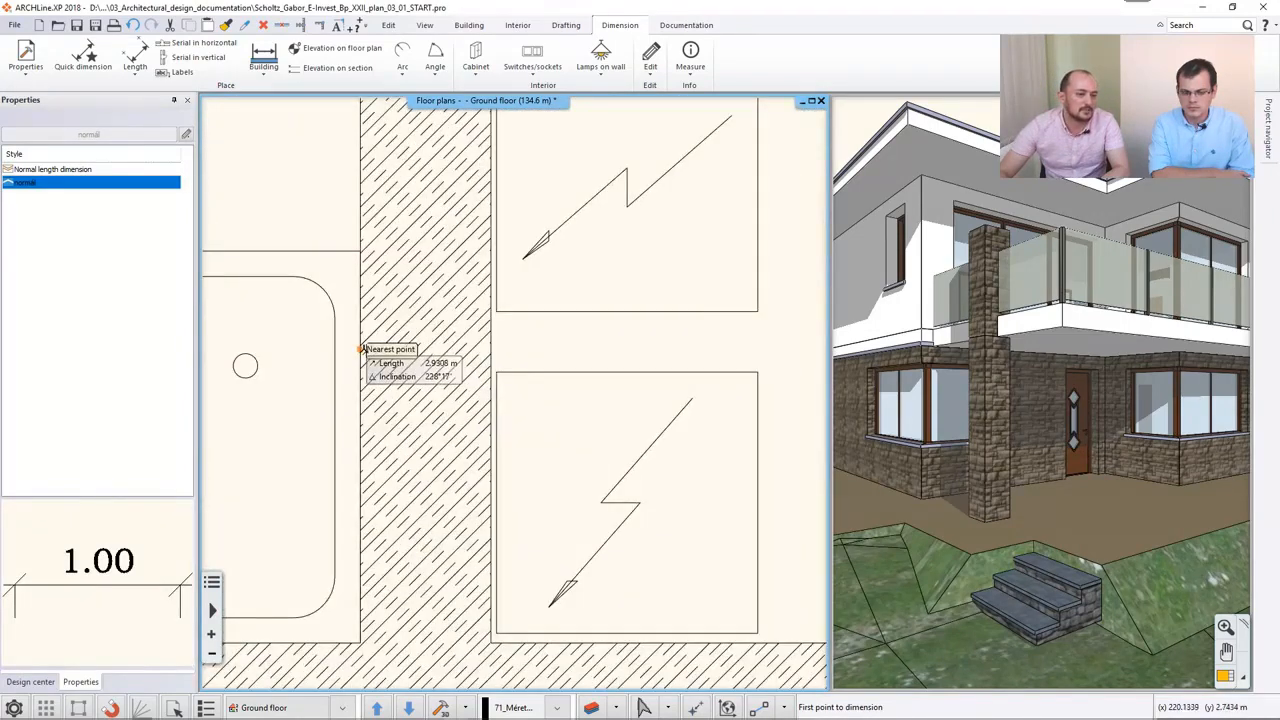
{"action": "left_click", "coordinate": [361, 349]}
{"action": "scroll", "coordinate": [590, 368], "scroll_direction": "down", "scroll_amount": 3}
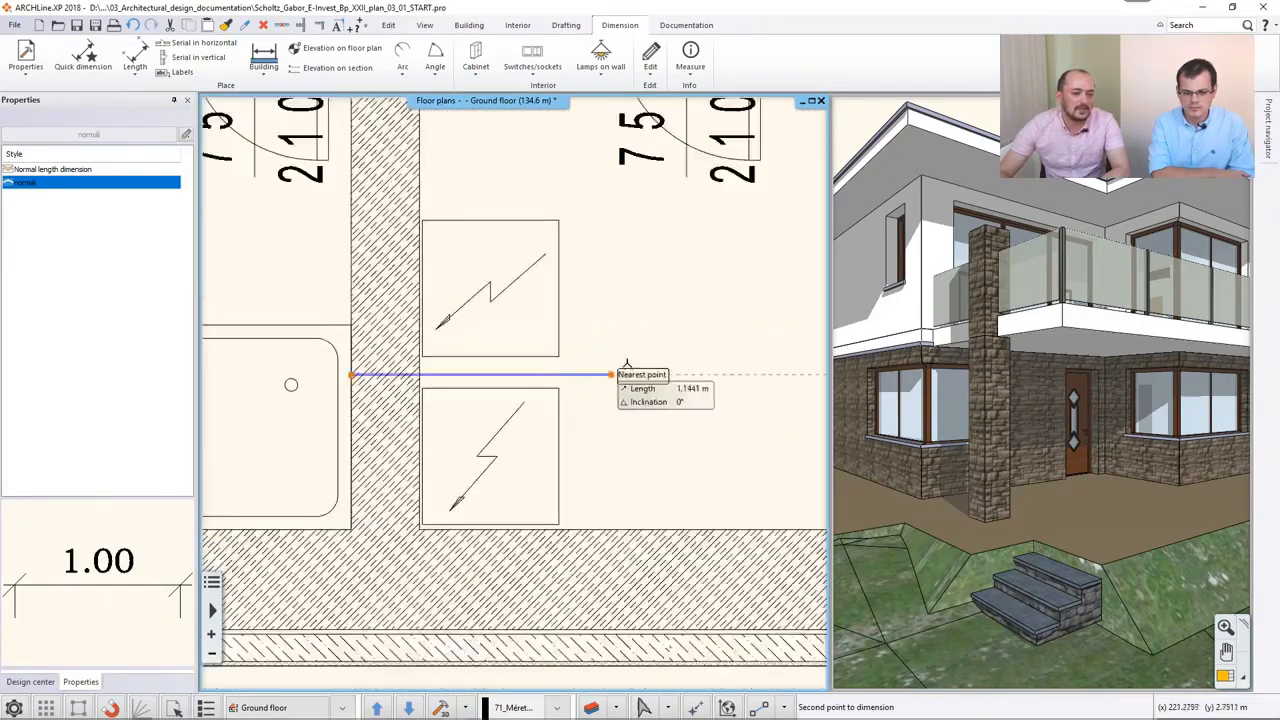
{"action": "middle_click_drag", "start_coordinate": [692, 352], "coordinate": [362, 380]}
{"action": "scroll", "coordinate": [480, 387], "scroll_direction": "up", "scroll_amount": 1}
{"action": "left_click", "coordinate": [672, 402]}
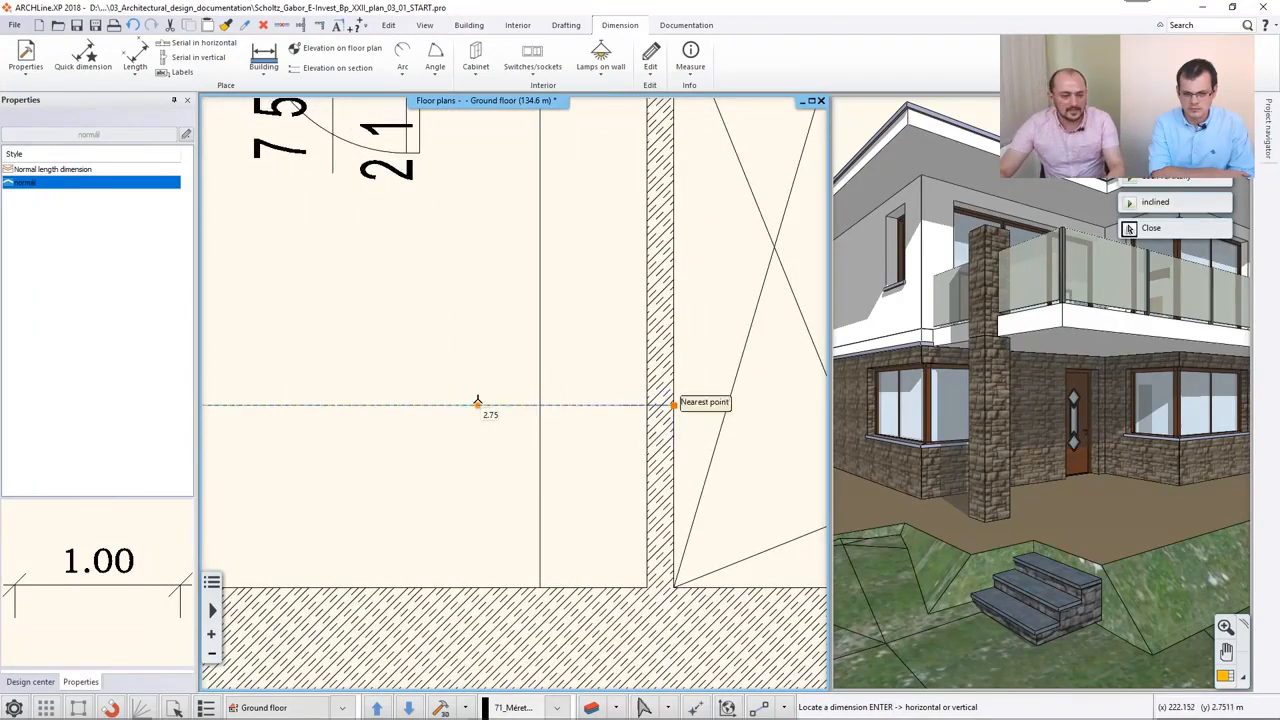
{"action": "left_click", "coordinate": [477, 403]}
{"action": "scroll", "coordinate": [397, 477], "scroll_direction": "down", "scroll_amount": 3}
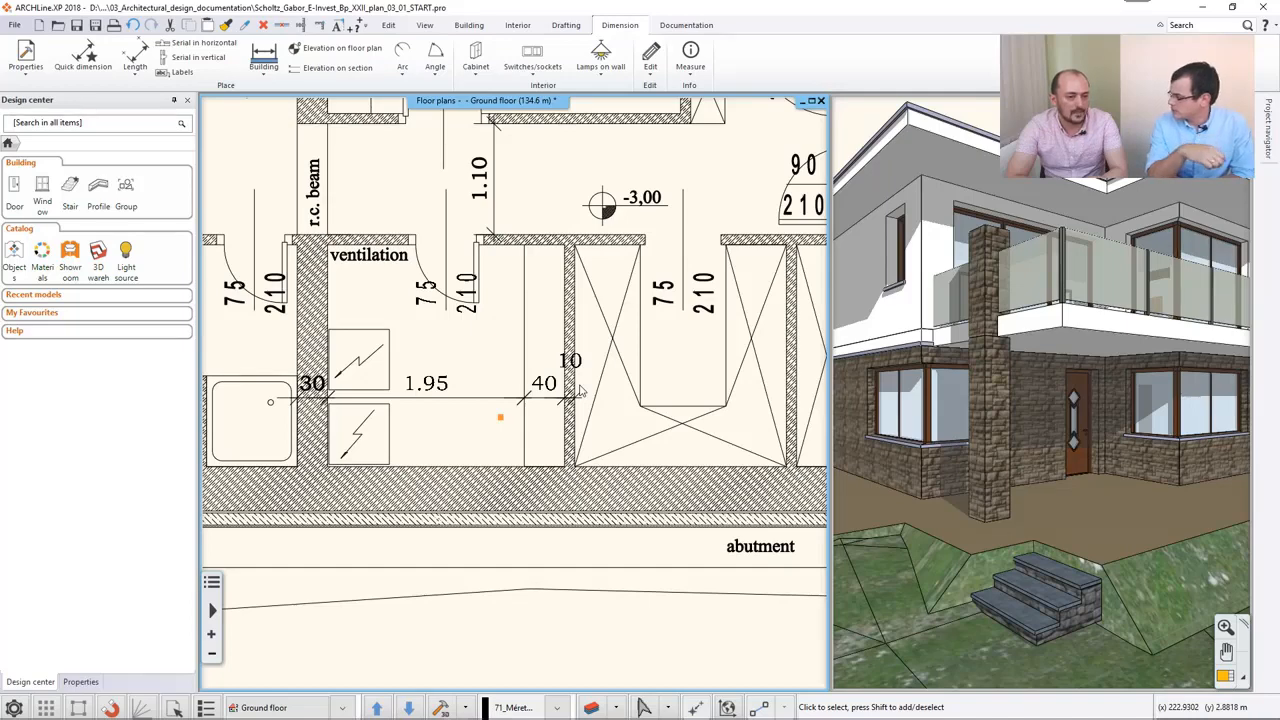
{"action": "left_click", "coordinate": [526, 315]}
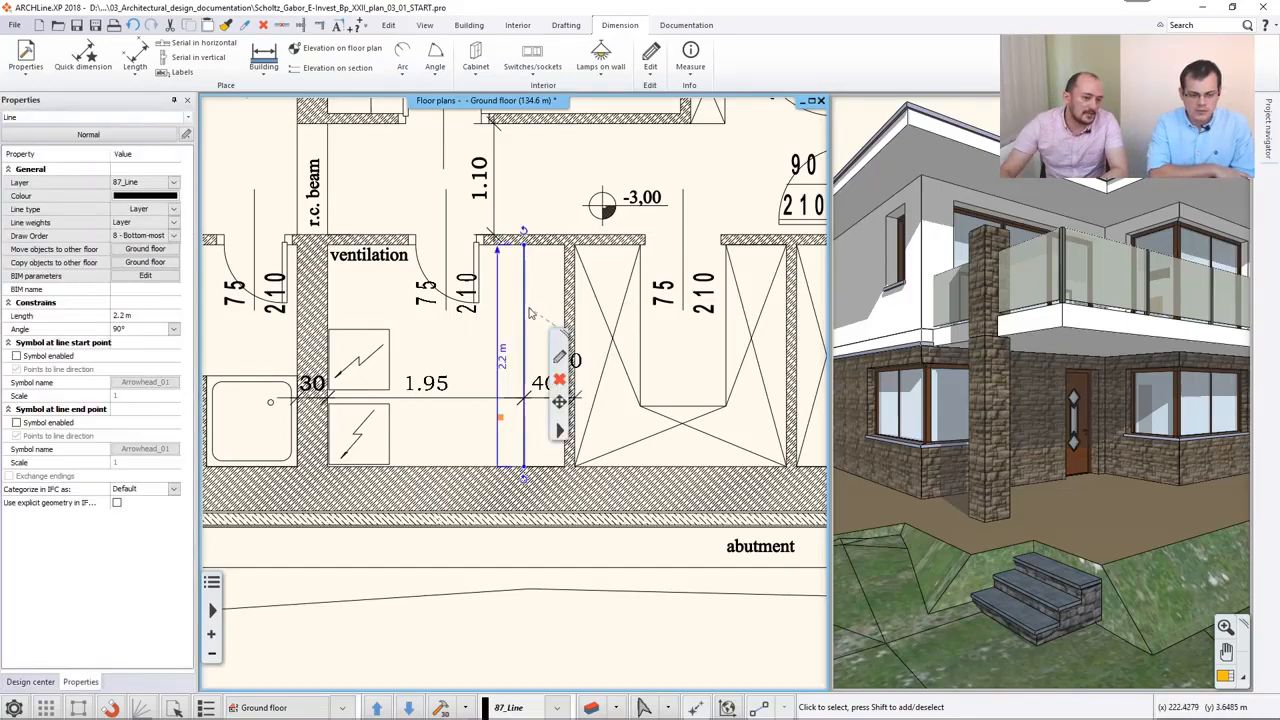
{"action": "left_click", "coordinate": [537, 204]}
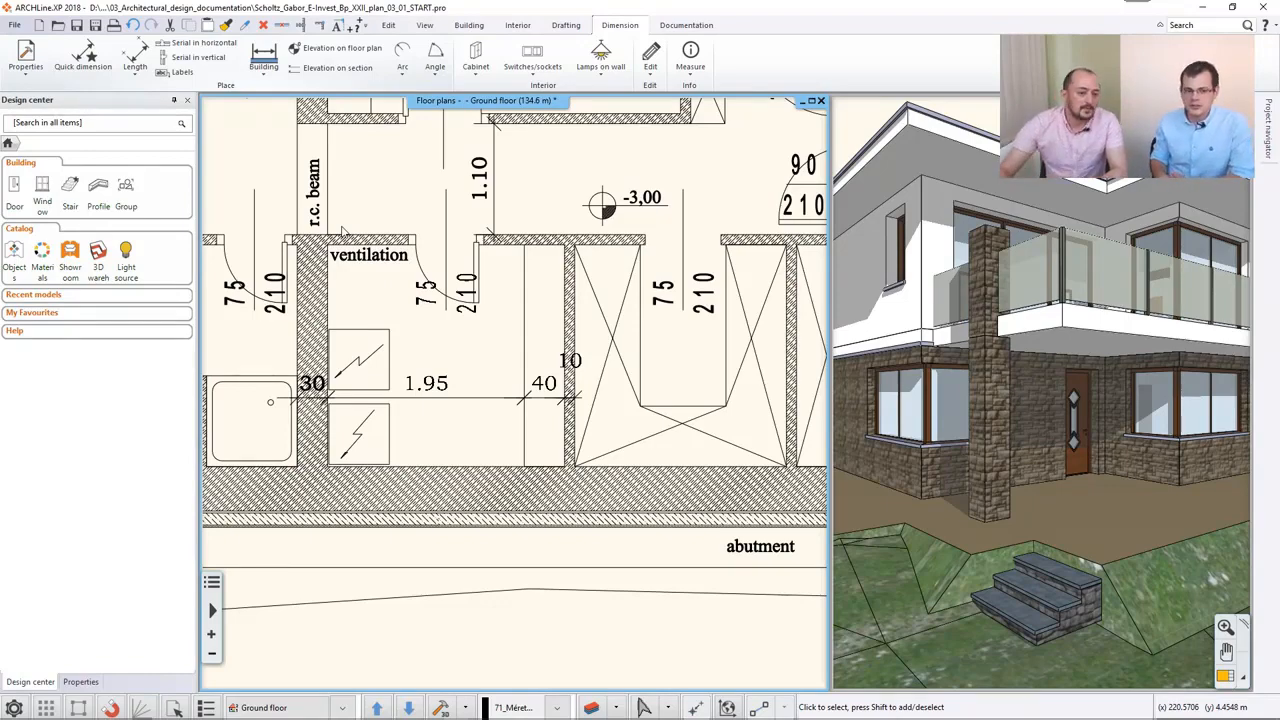
- Start an elevation dimension on the floor plan and query a height point on the wall between the bedroom and the middle room
{"action": "middle_click_drag", "start_coordinate": [655, 219], "coordinate": [570, 285]}
{"action": "scroll", "coordinate": [568, 285], "scroll_direction": "down", "scroll_amount": 3}
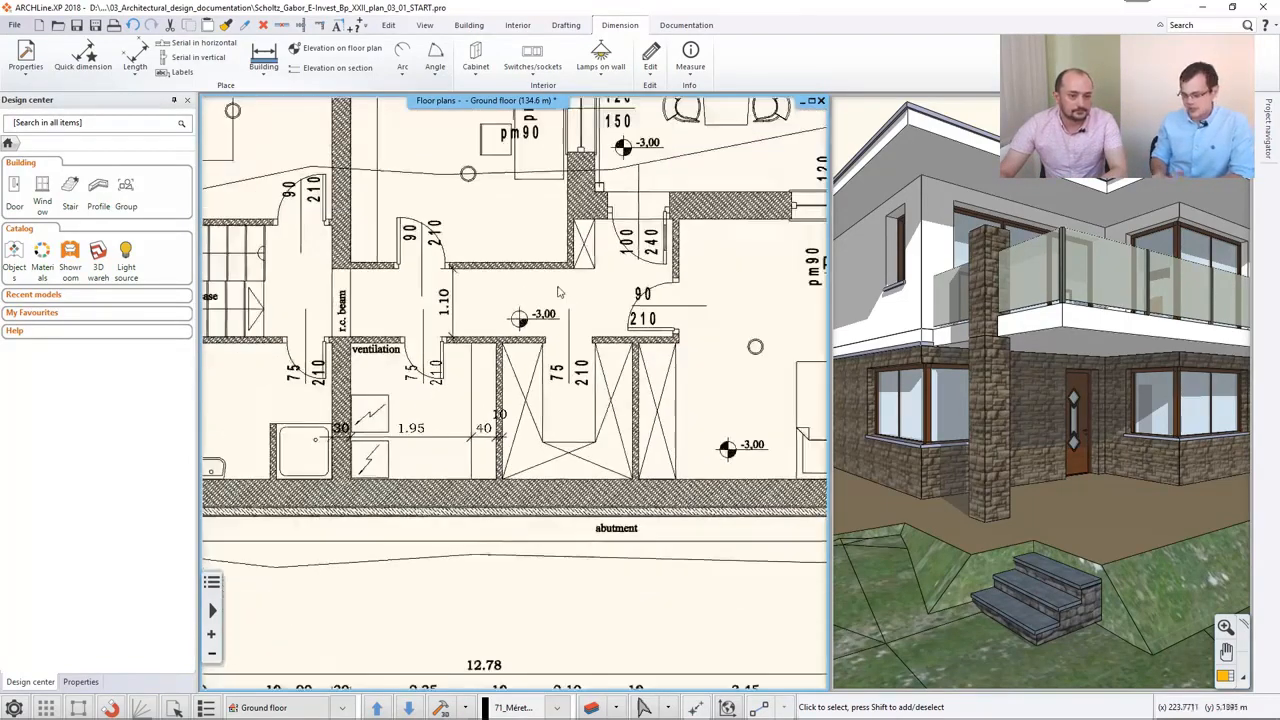
{"action": "middle_click_drag", "start_coordinate": [444, 320], "coordinate": [421, 363]}
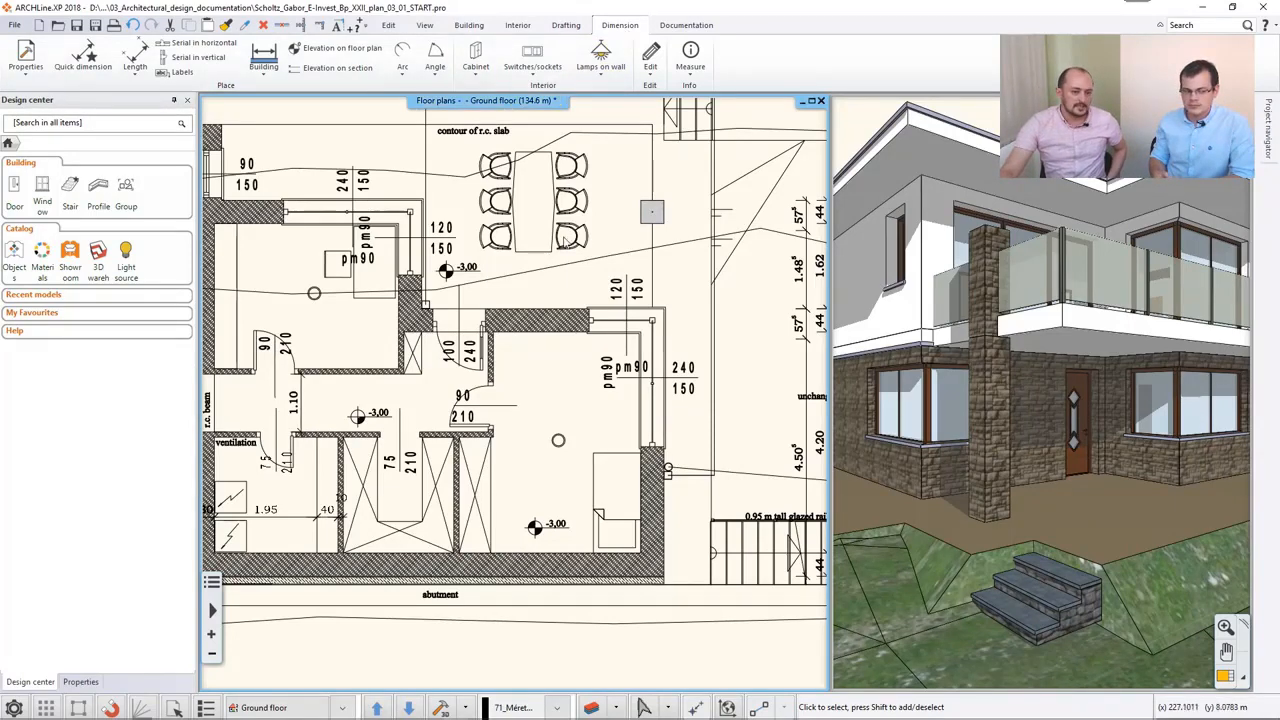
{"action": "left_click", "coordinate": [348, 51]}
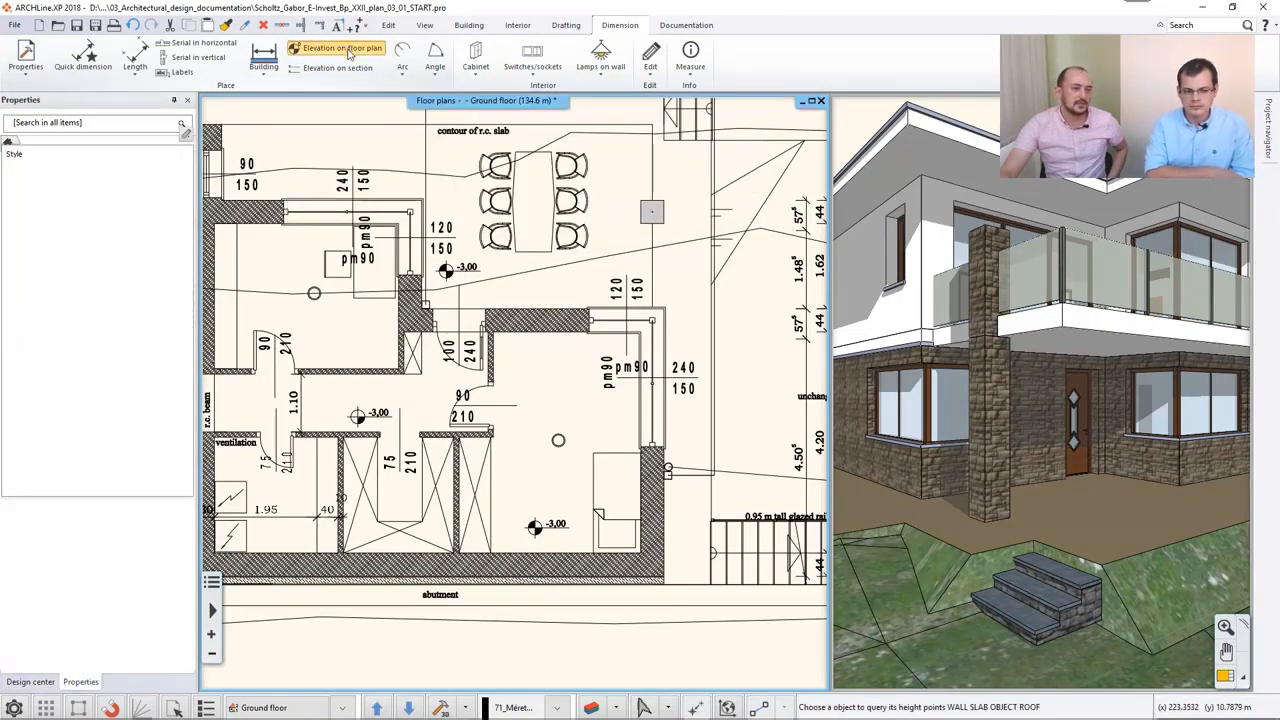
{"action": "middle_click_drag", "start_coordinate": [263, 263], "coordinate": [383, 248]}
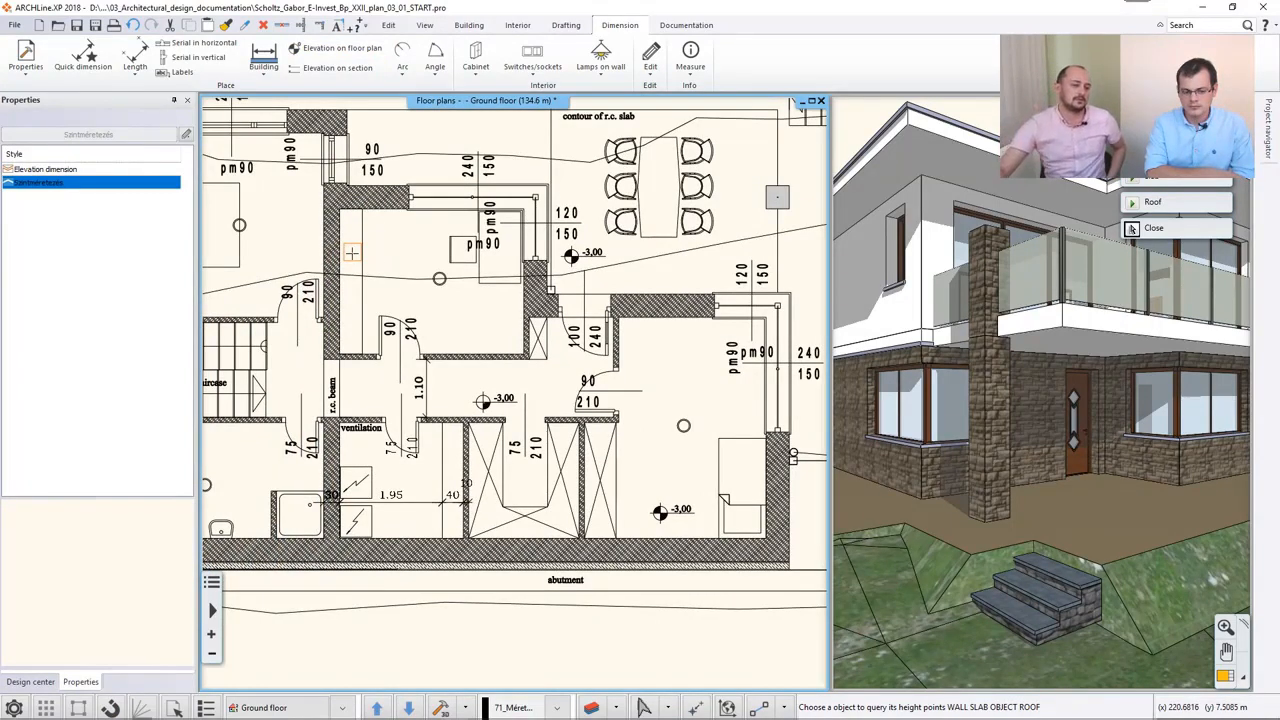
{"action": "scroll", "coordinate": [353, 284], "scroll_direction": "up", "scroll_amount": 1}
{"action": "scroll", "coordinate": [436, 264], "scroll_direction": "up", "scroll_amount": 1}
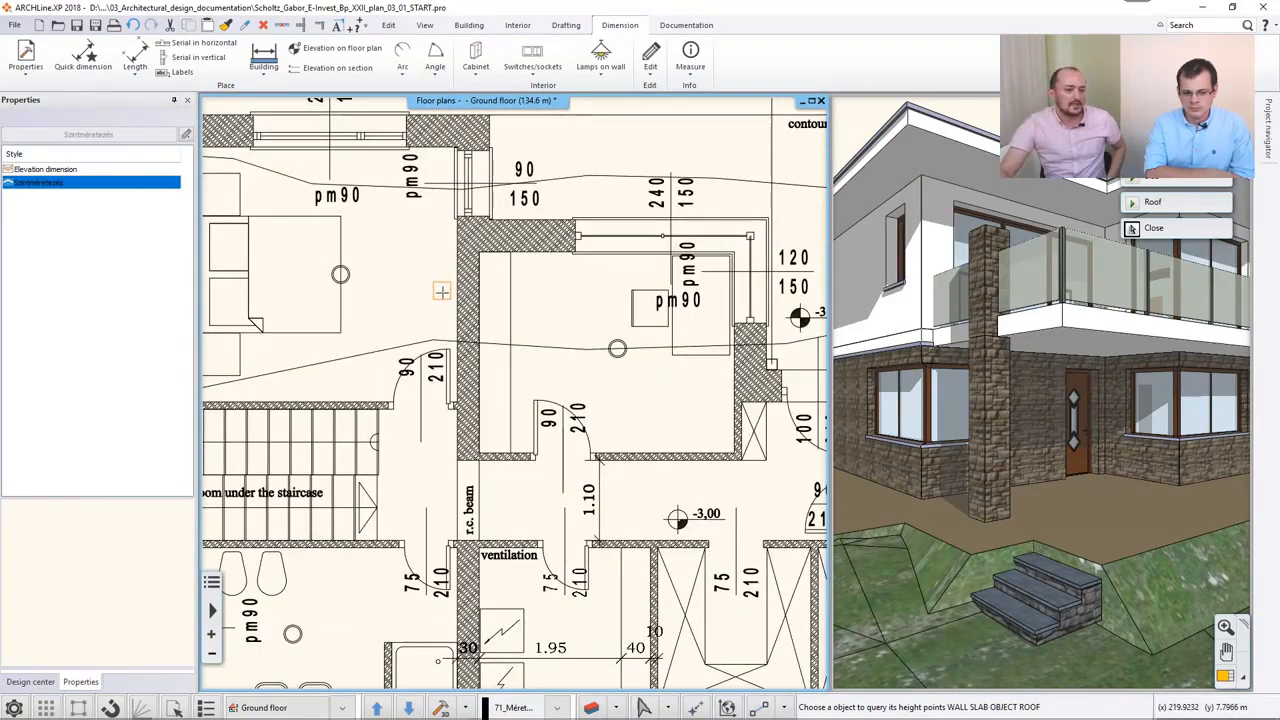
{"action": "left_click", "coordinate": [458, 272]}
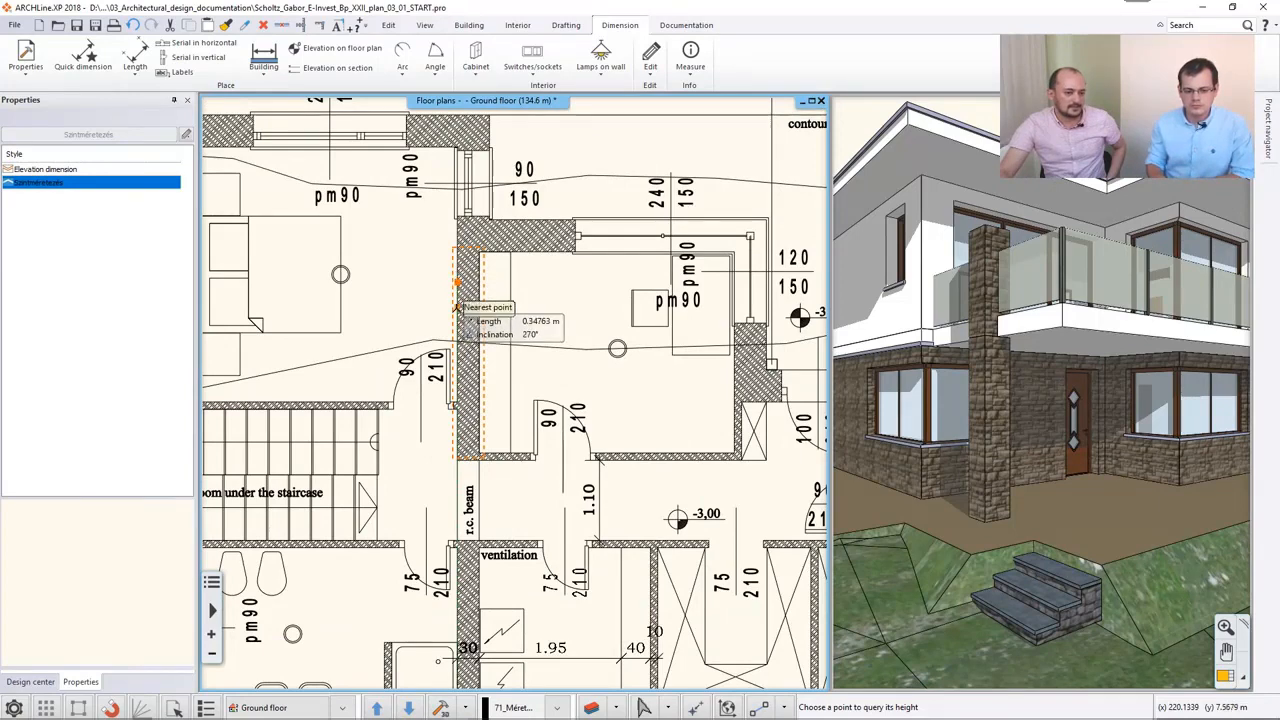
{"action": "left_click", "coordinate": [456, 307]}
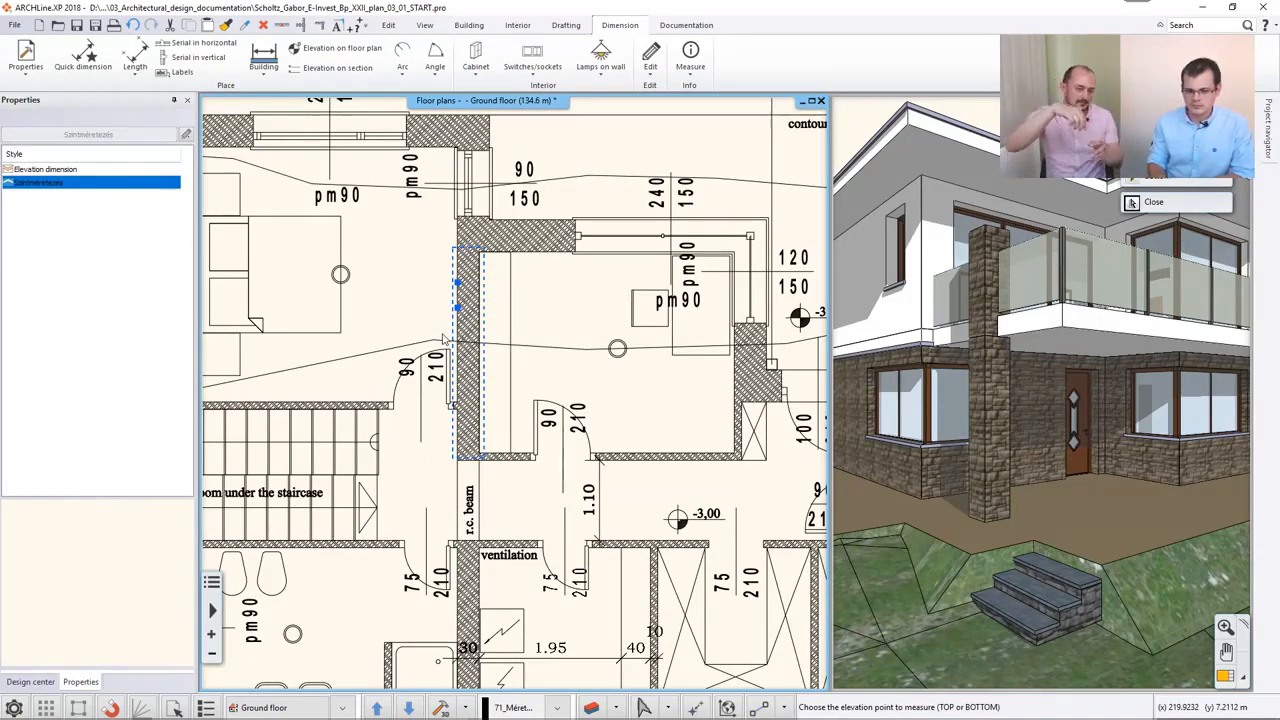
- Accept 2.7 m as the height and place the Elevation 1 symbol in the bedroom, beside the queried wall
{"action": "scroll", "coordinate": [444, 340], "scroll_direction": "up", "scroll_amount": 1}
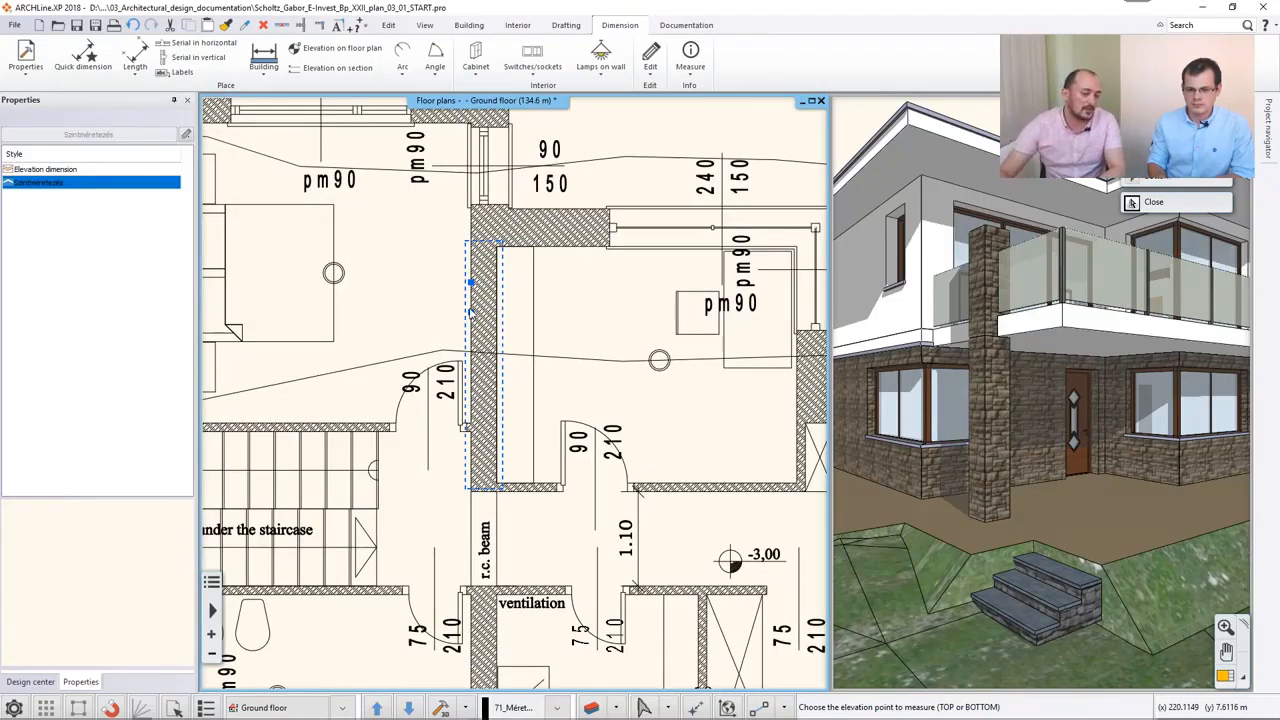
{"action": "left_click", "coordinate": [470, 312]}
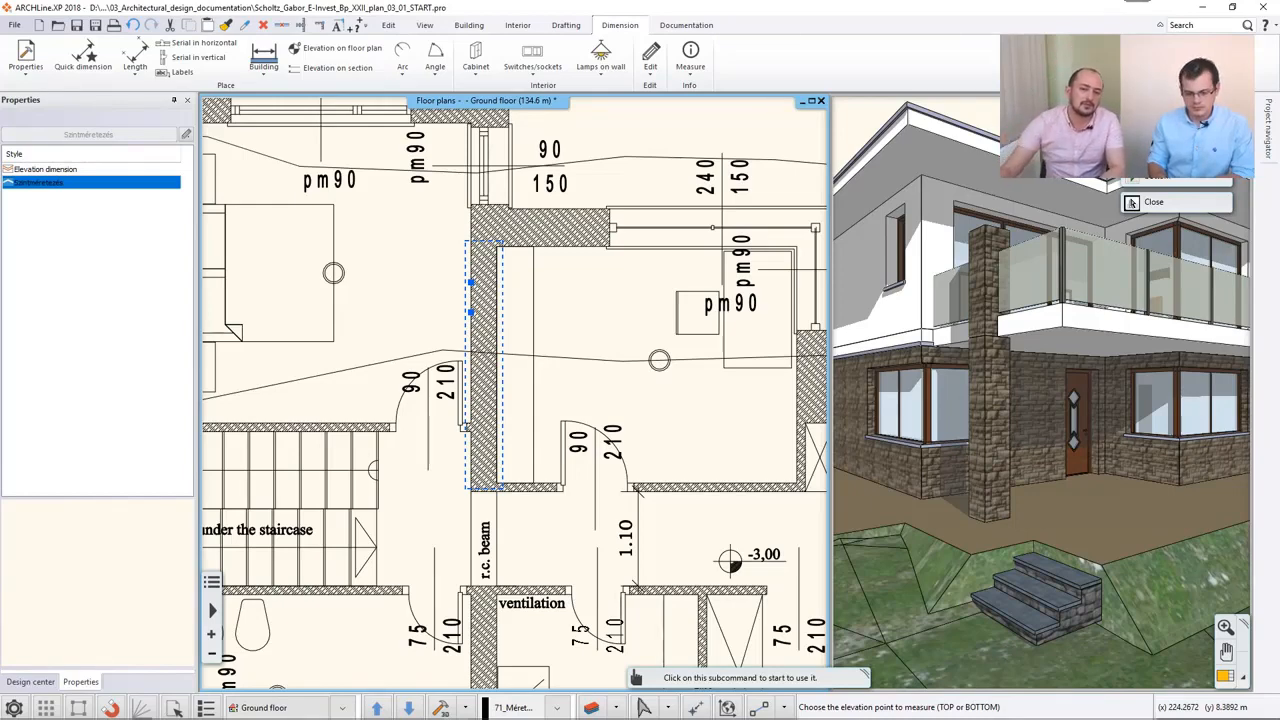
{"action": "left_click", "coordinate": [1158, 174]}
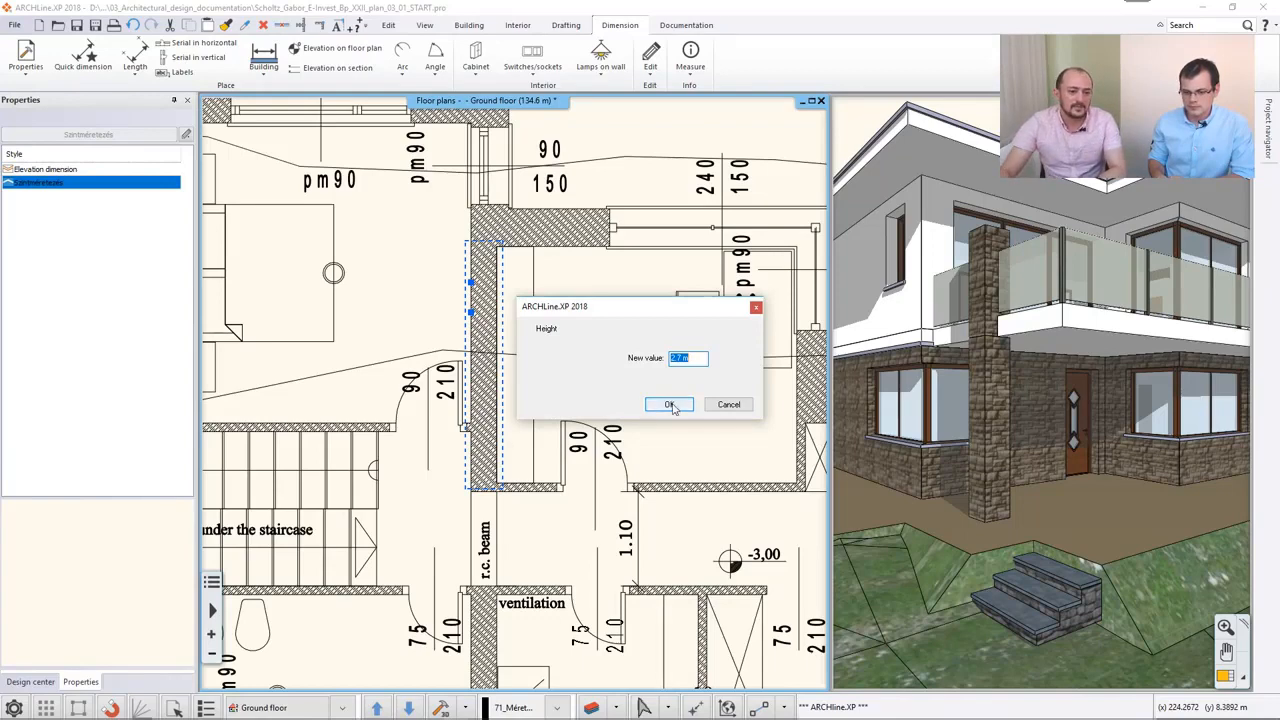
{"action": "left_click", "coordinate": [673, 404]}
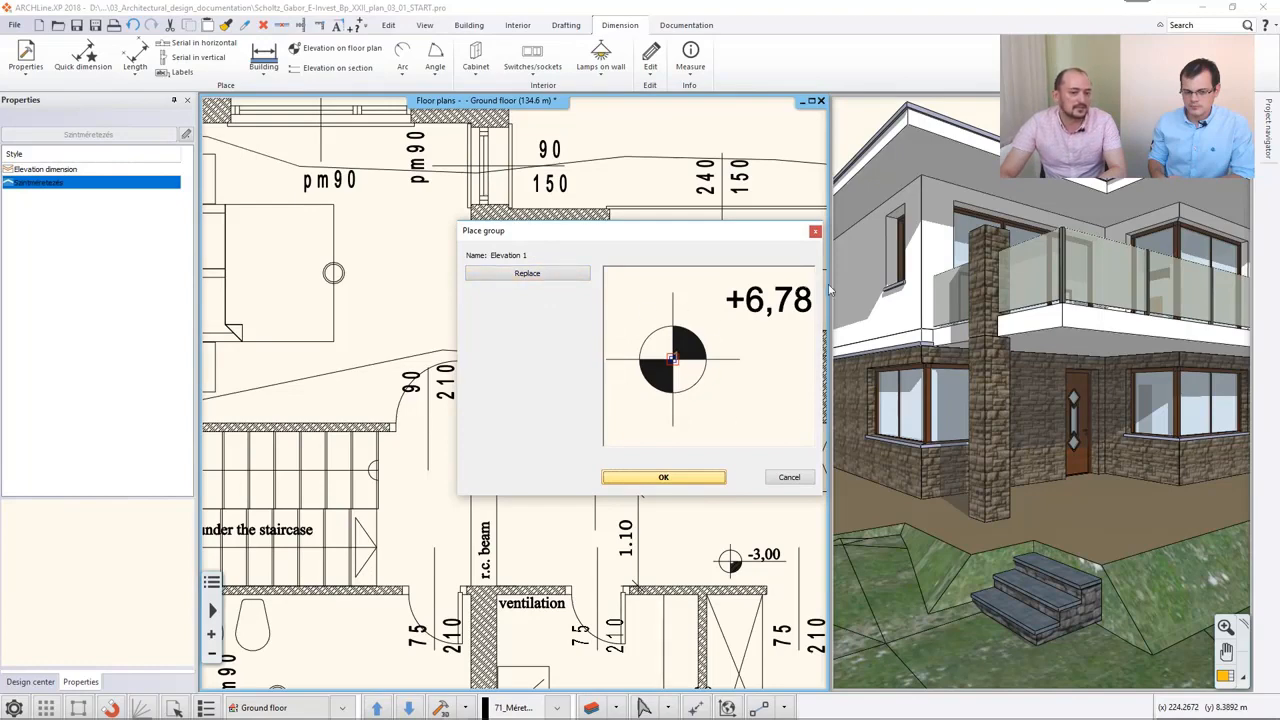
{"action": "left_click", "coordinate": [694, 481]}
{"action": "left_click", "coordinate": [383, 312]}
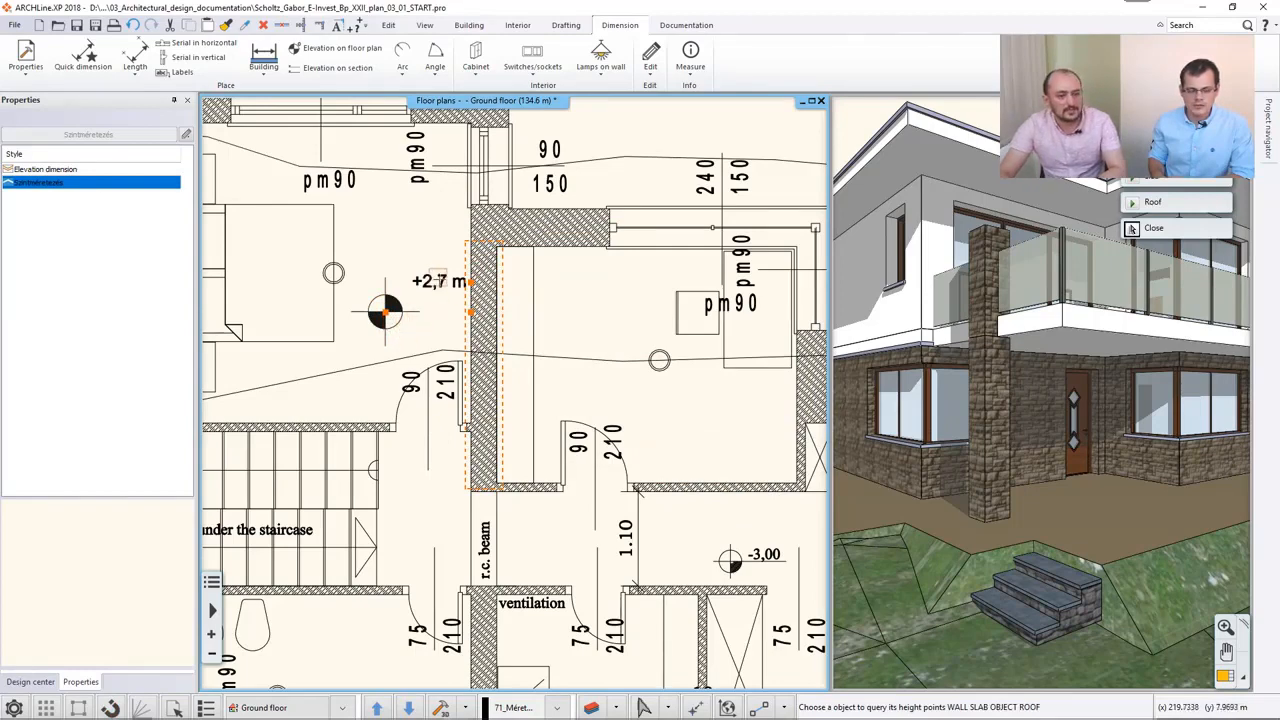
{"action": "key", "text": "Escape"}
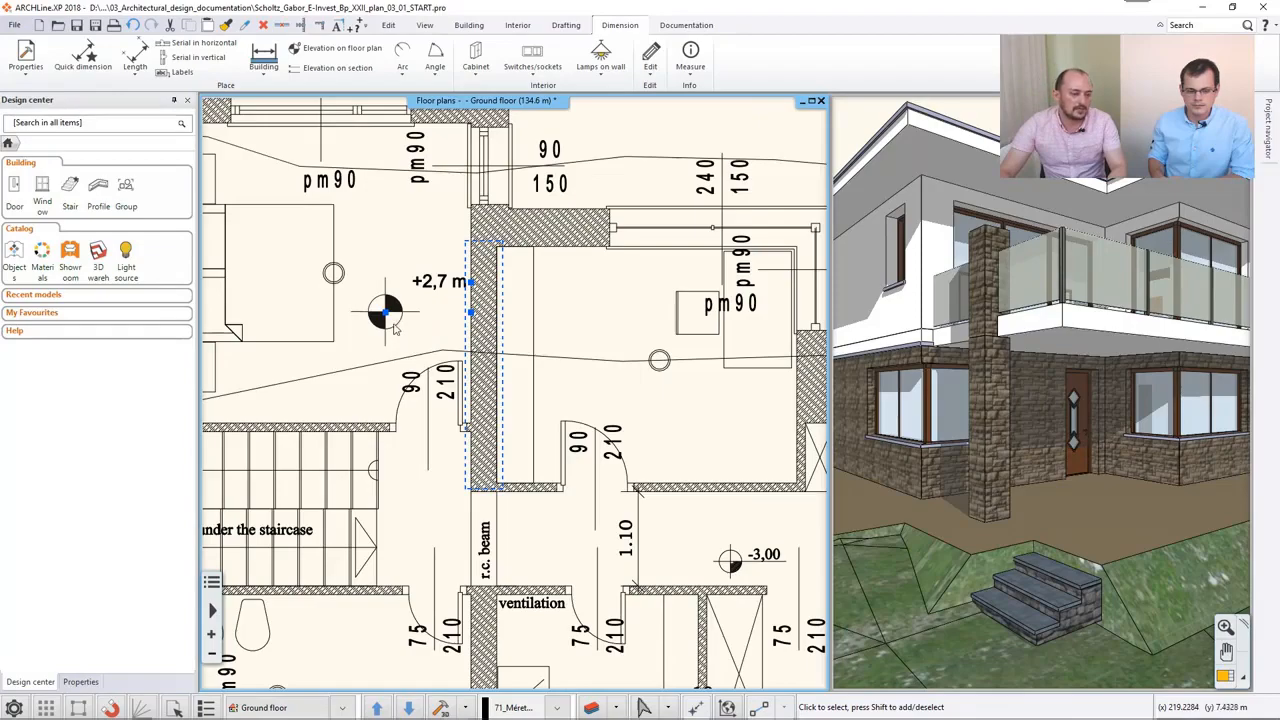
- Browse the group library to the North - English collection of signs
{"action": "middle_click_drag", "start_coordinate": [407, 346], "coordinate": [229, 205]}
{"action": "middle_click_drag", "start_coordinate": [580, 465], "coordinate": [425, 340]}
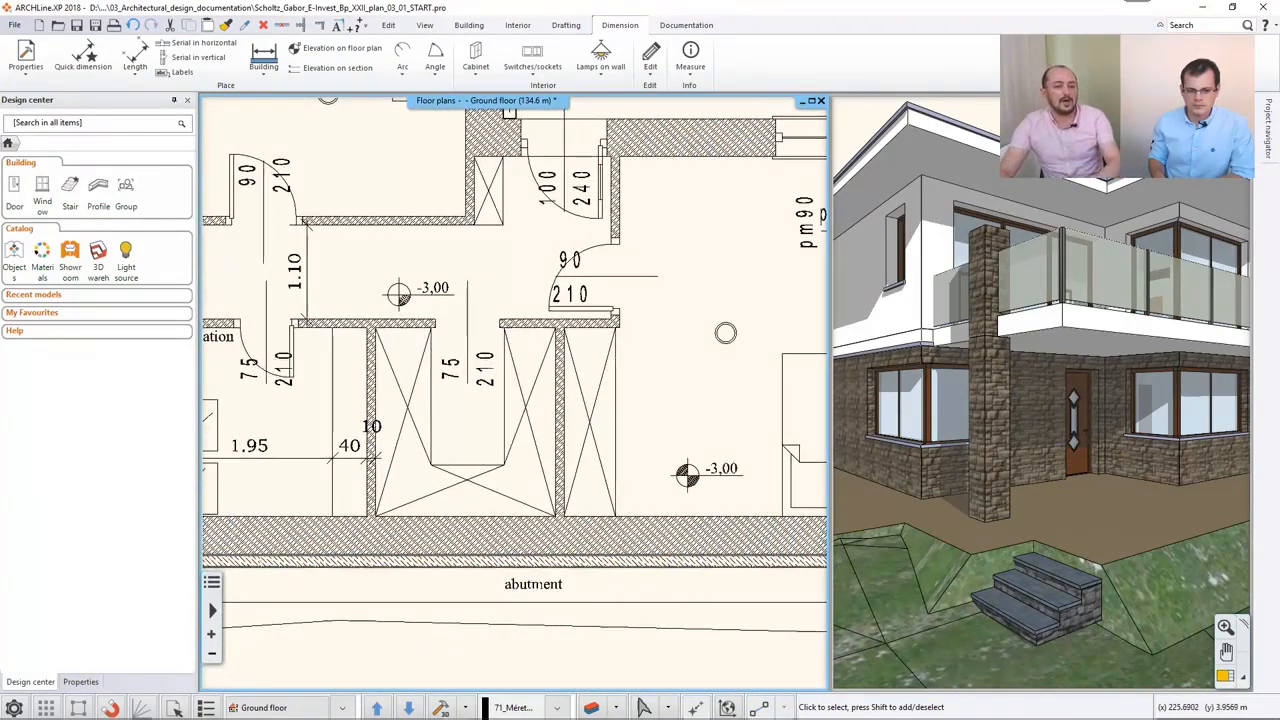
{"action": "scroll", "coordinate": [425, 340], "scroll_direction": "down", "scroll_amount": 3}
{"action": "scroll", "coordinate": [513, 392], "scroll_direction": "down", "scroll_amount": 2}
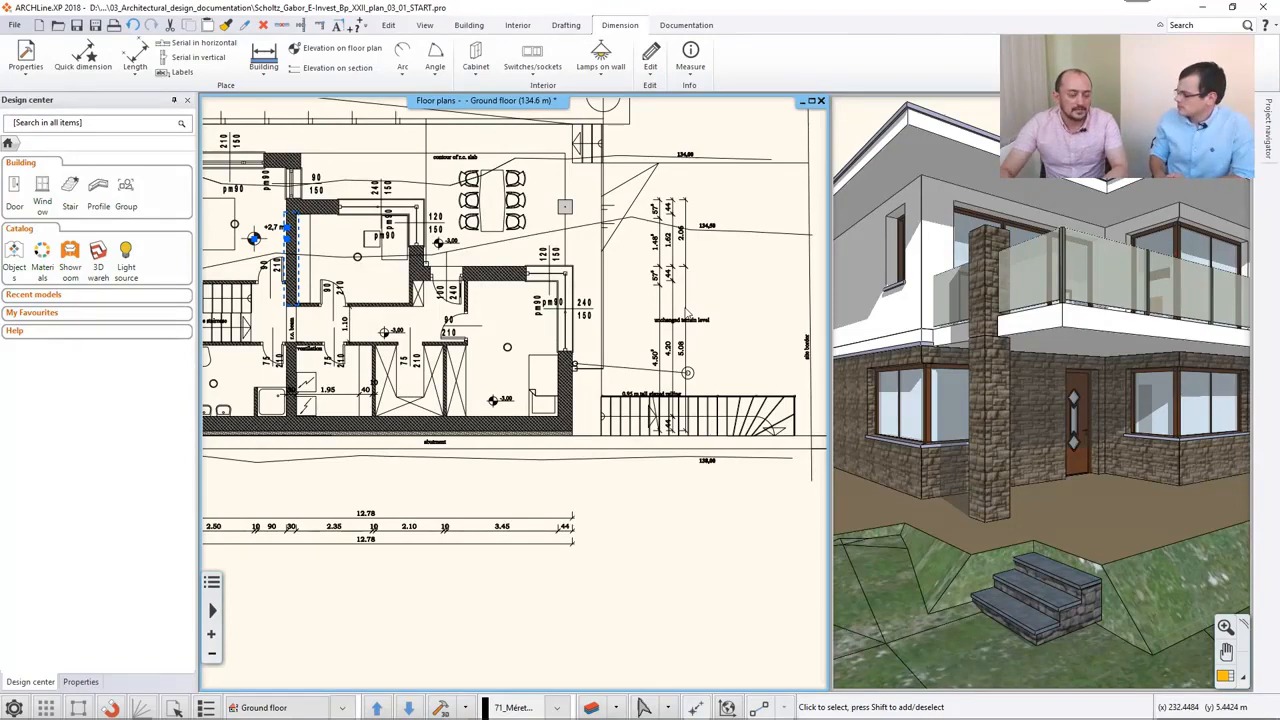
{"action": "scroll", "coordinate": [636, 338], "scroll_direction": "down", "scroll_amount": 3}
{"action": "scroll", "coordinate": [636, 339], "scroll_direction": "down", "scroll_amount": 2}
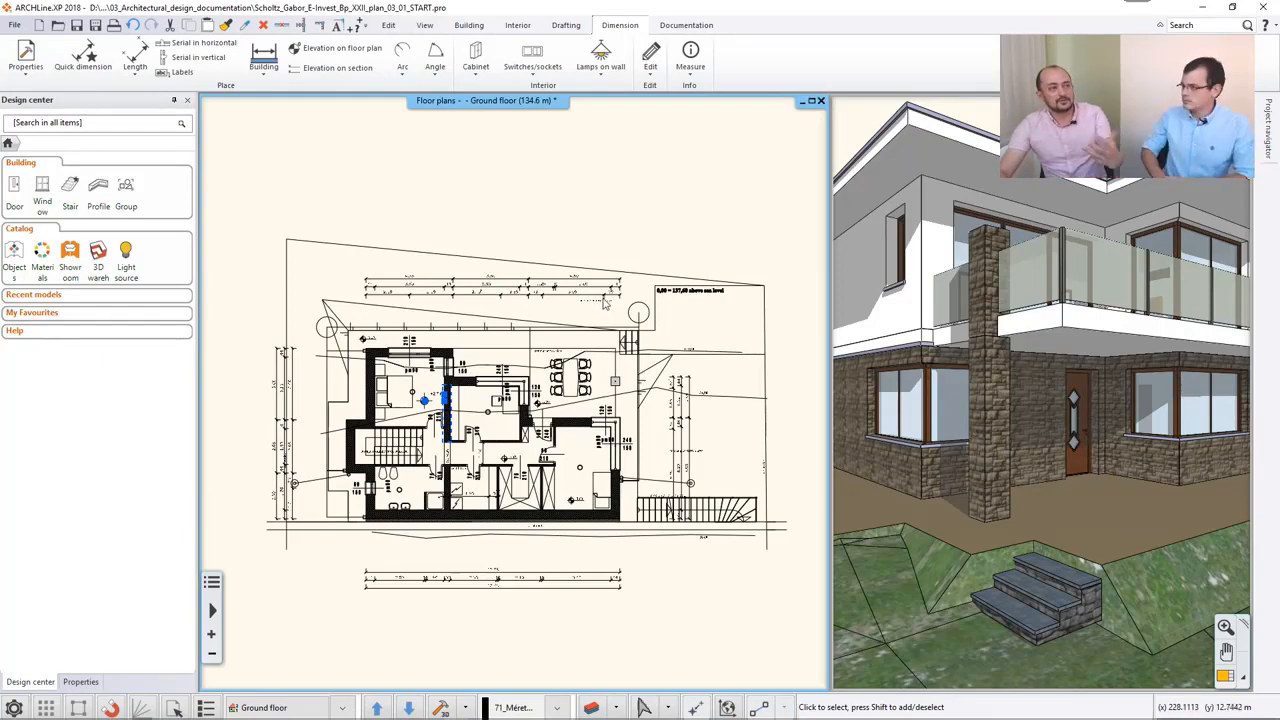
{"action": "scroll", "coordinate": [560, 230], "scroll_direction": "up", "scroll_amount": 1}
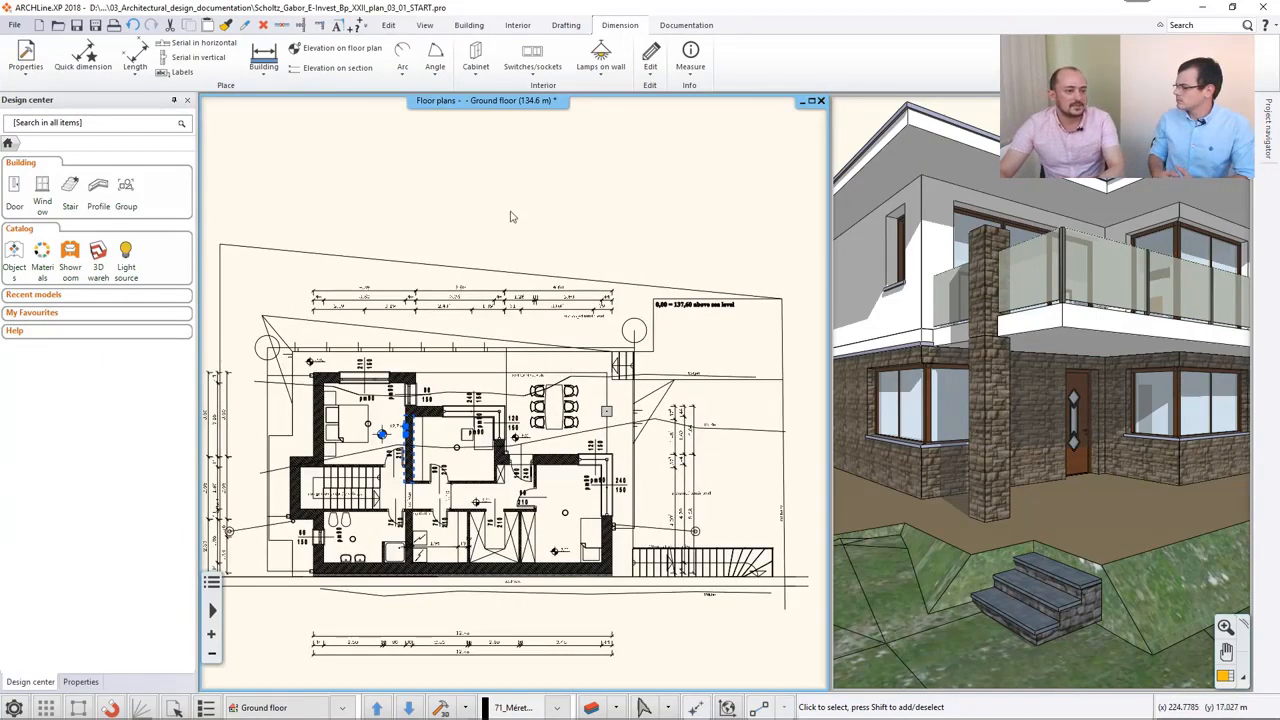
{"action": "left_click", "coordinate": [125, 192]}
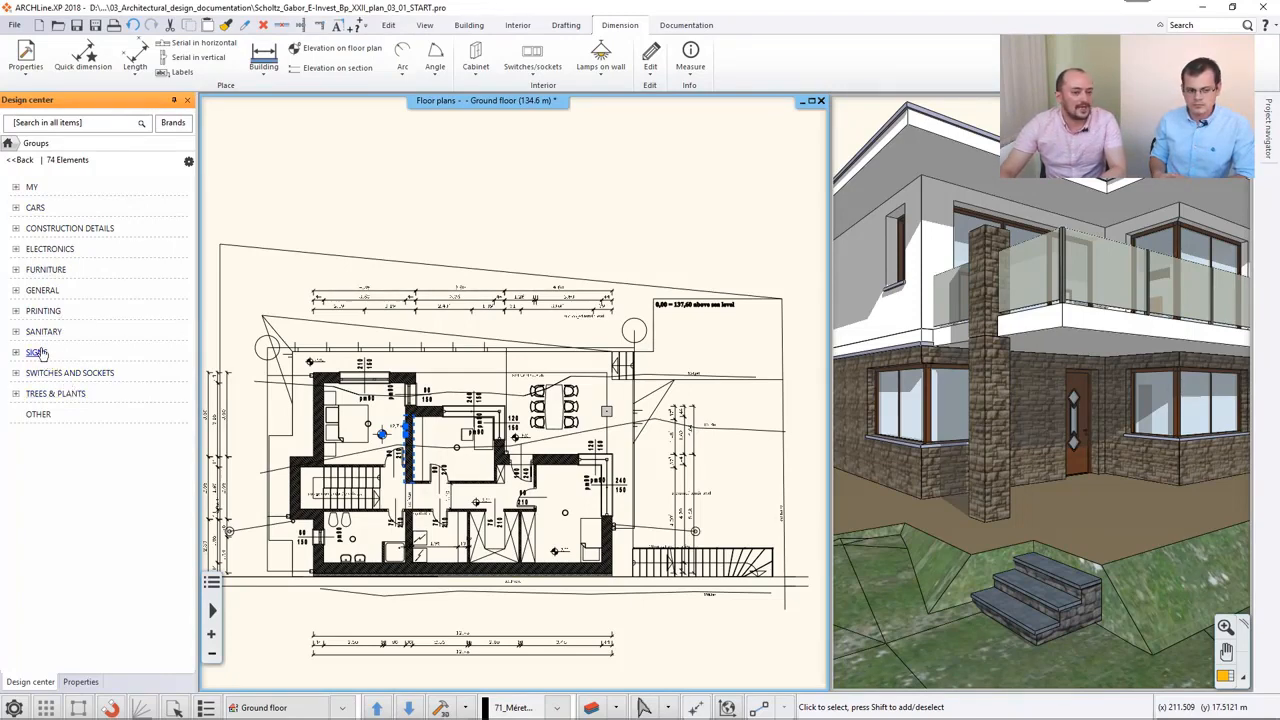
{"action": "left_click", "coordinate": [40, 354]}
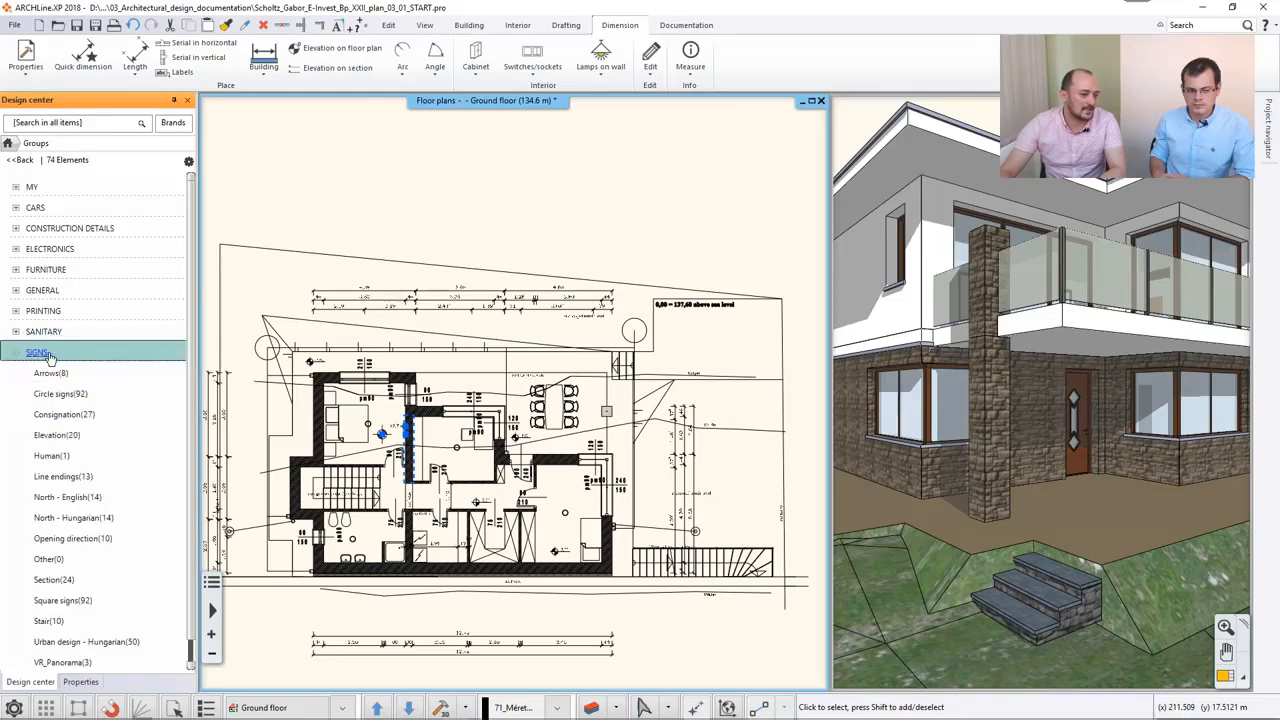
{"action": "left_click", "coordinate": [43, 503]}
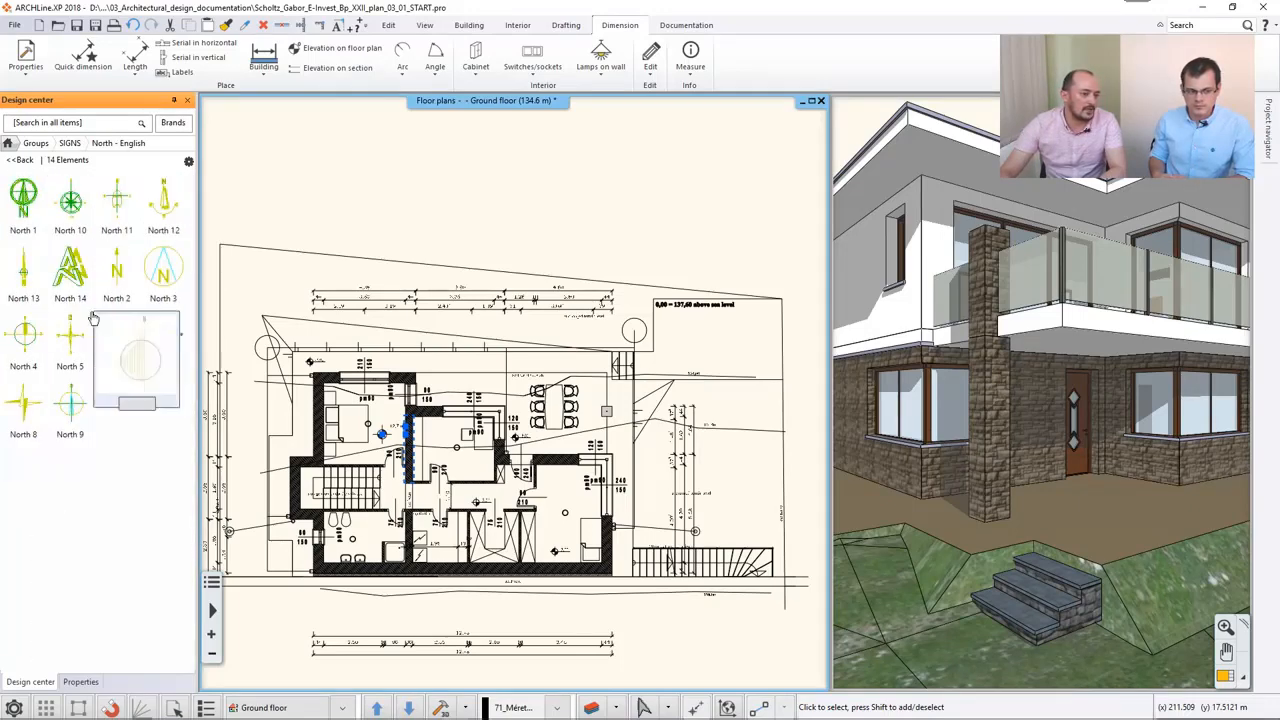
- Place the North 14 sign outside the site boundary, above the sea level note on the ground floor plan
{"action": "mouse_move", "coordinate": [36, 216]}
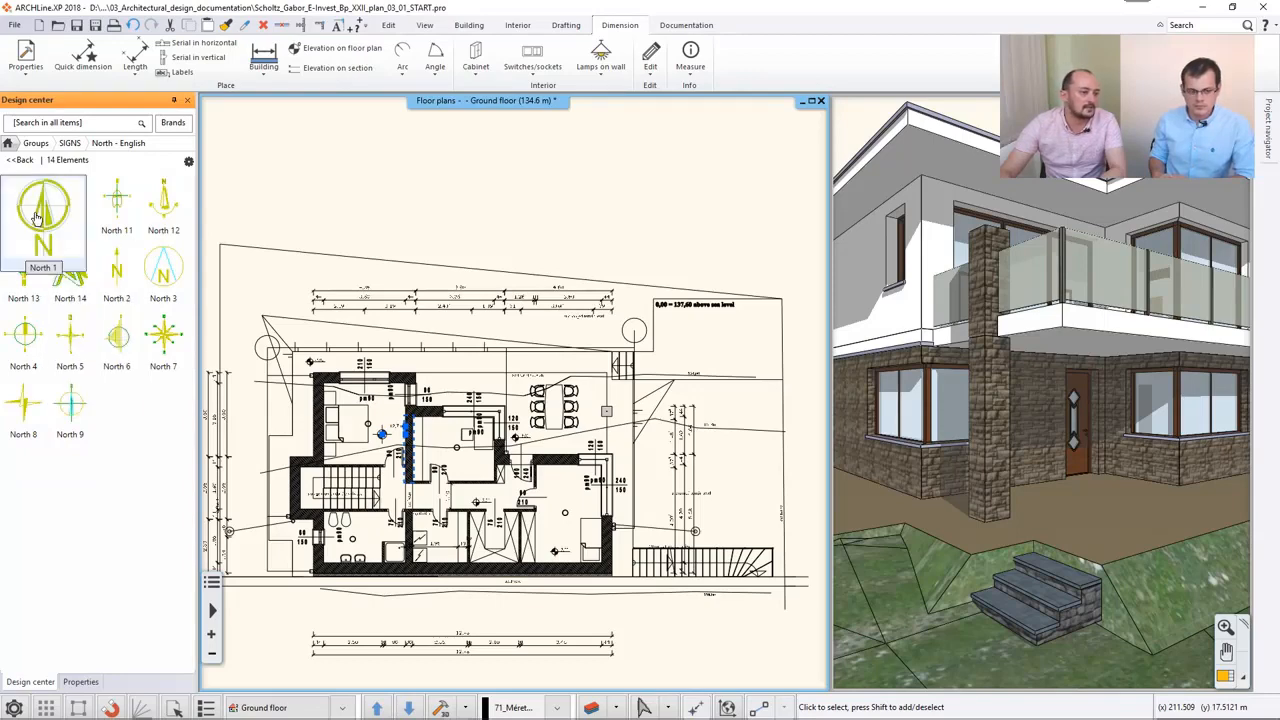
{"action": "left_click", "coordinate": [70, 270]}
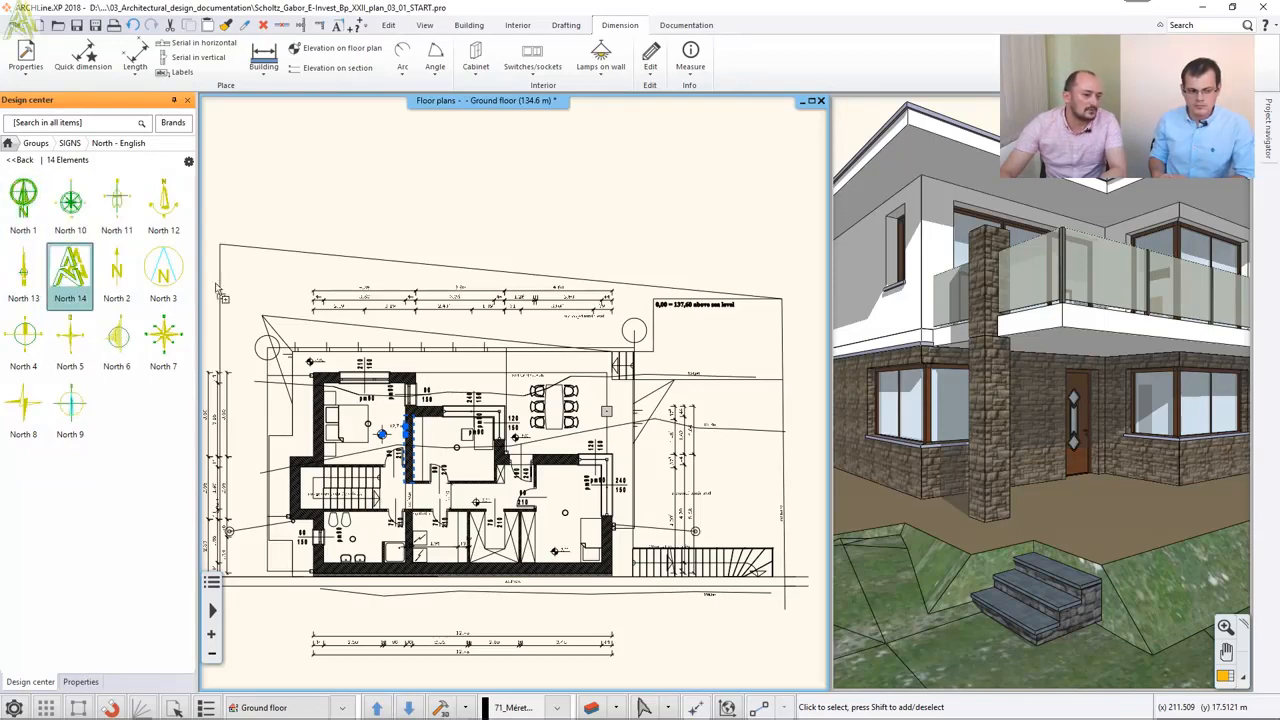
{"action": "left_click_drag", "start_coordinate": [695, 197], "coordinate": [696, 198]}
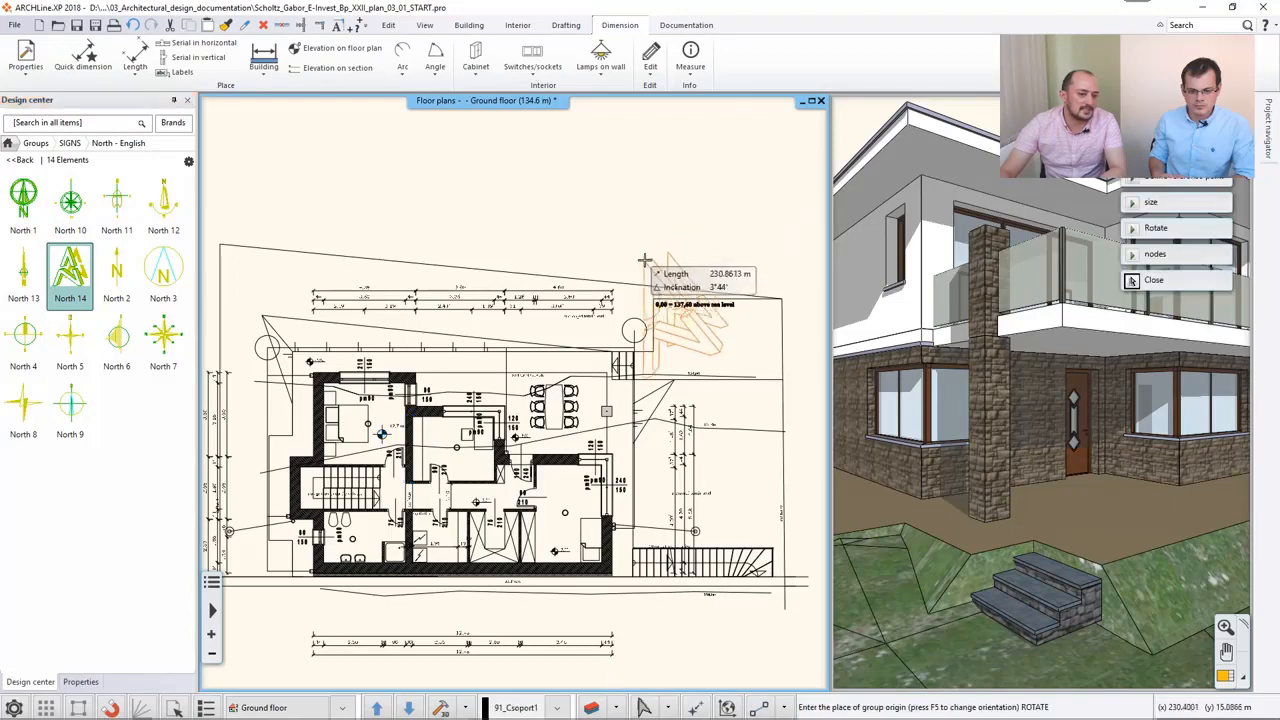
{"action": "middle_click_drag", "start_coordinate": [656, 198], "coordinate": [543, 206]}
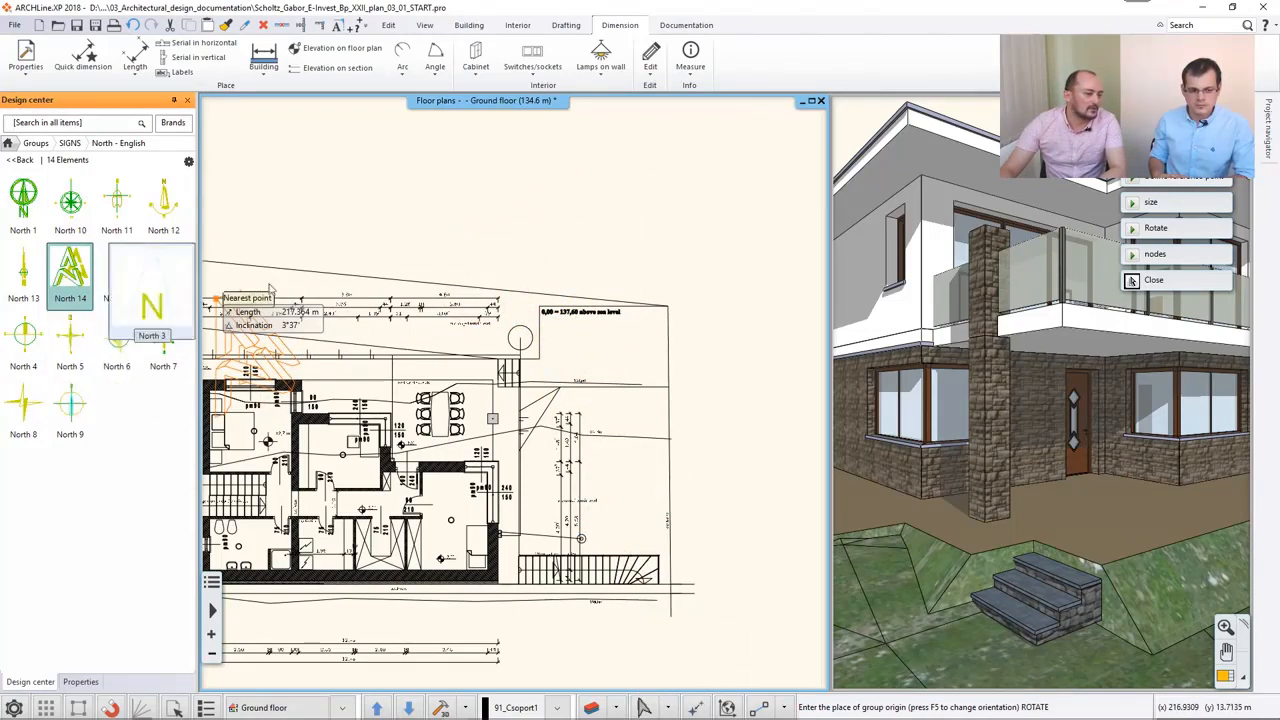
{"action": "middle_click_drag", "start_coordinate": [568, 171], "coordinate": [583, 213]}
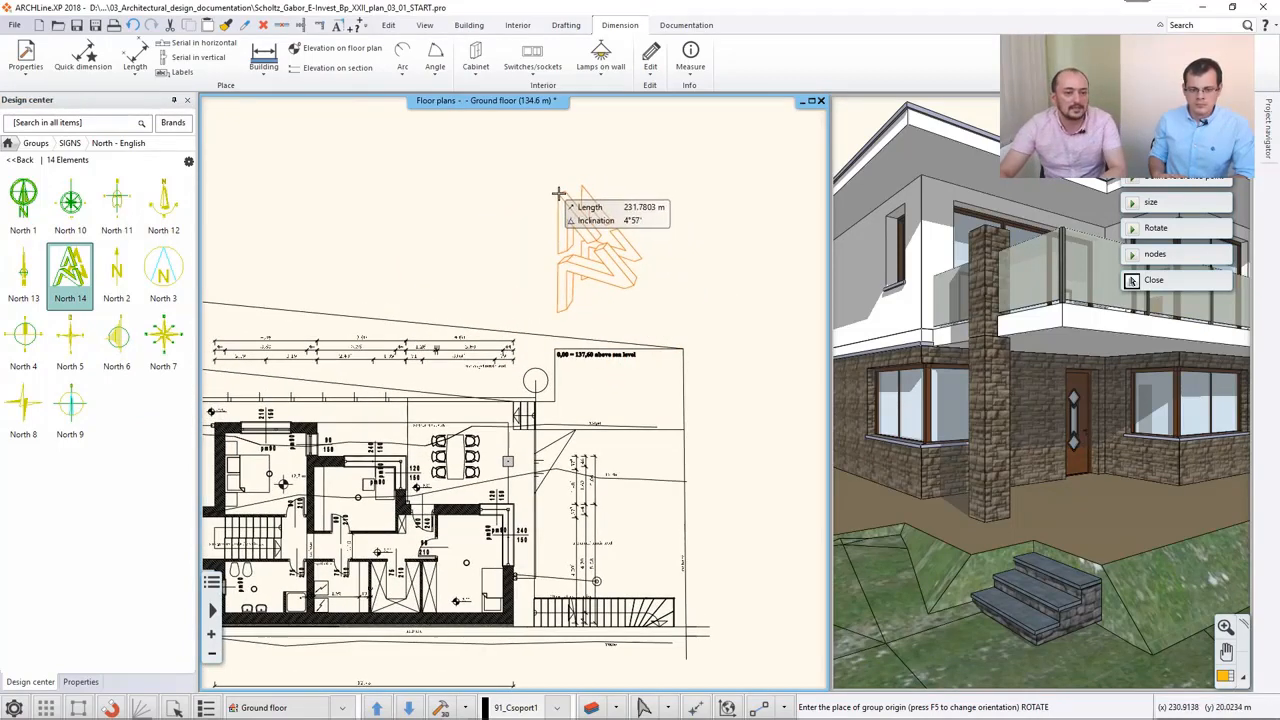
{"action": "left_click", "coordinate": [558, 194]}
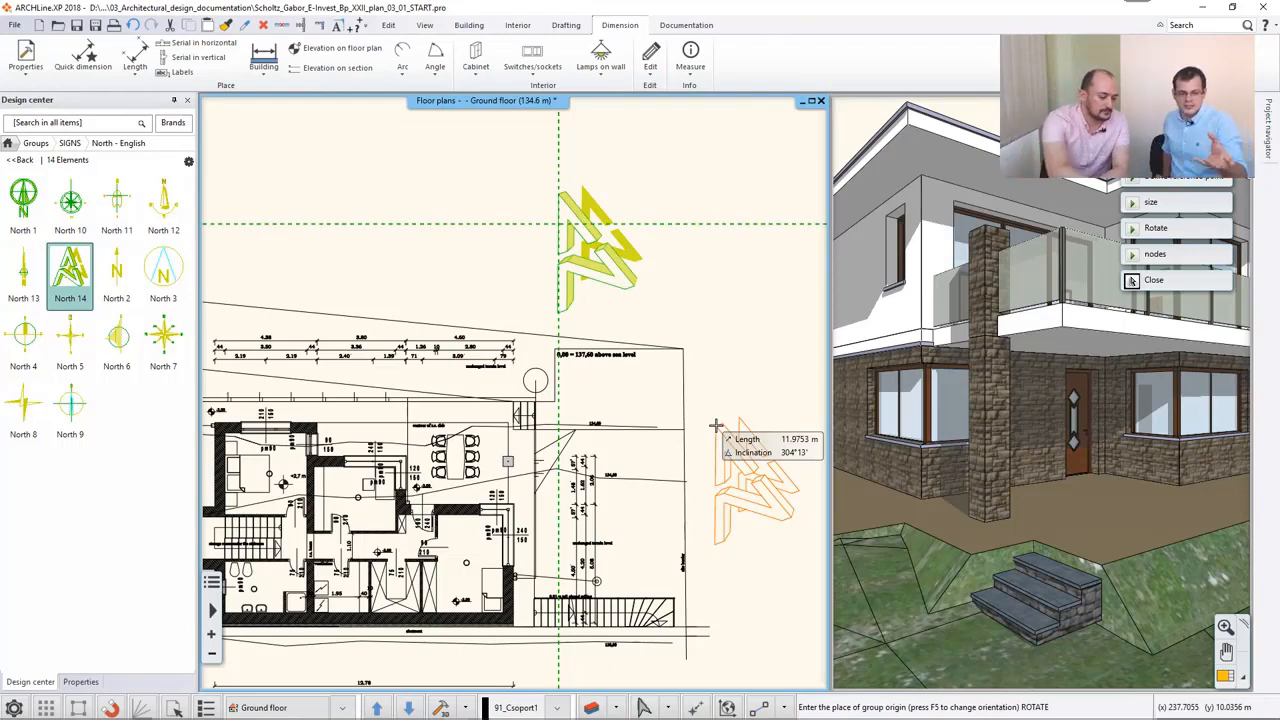
{"action": "key", "text": "Escape"}
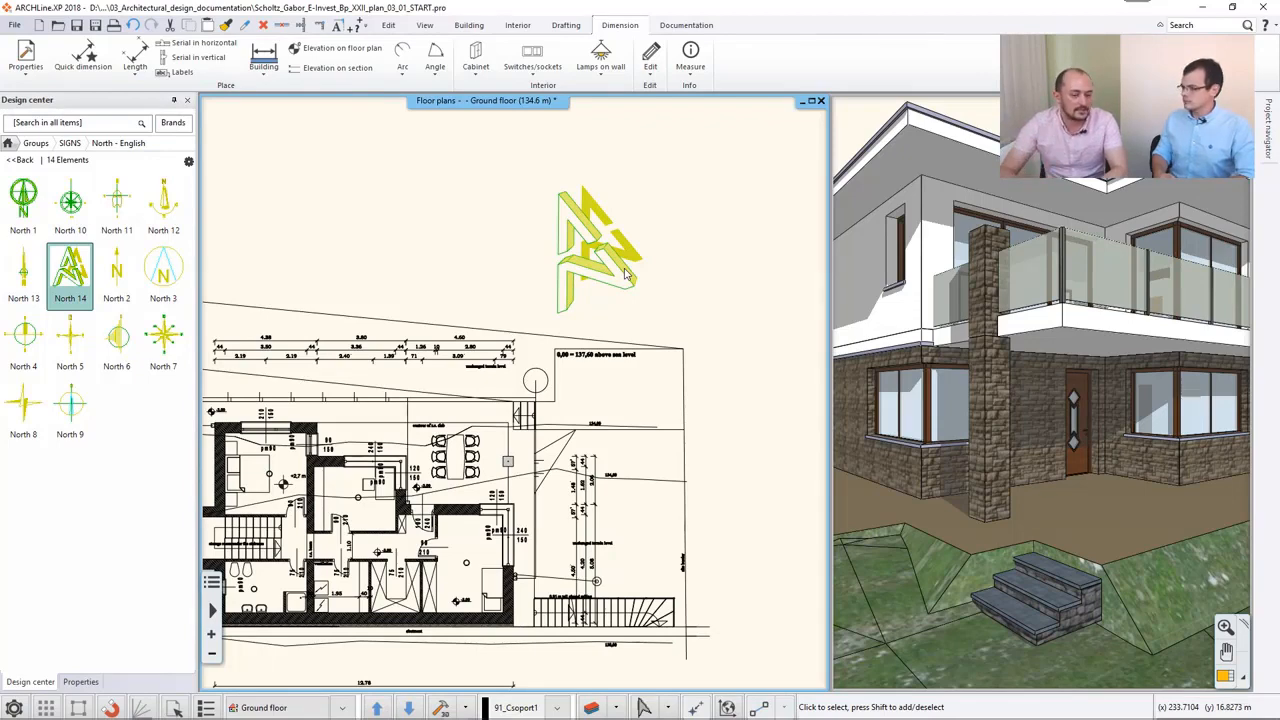
- Force the group colour onto the elements of the north sign
{"action": "left_click", "coordinate": [627, 272]}
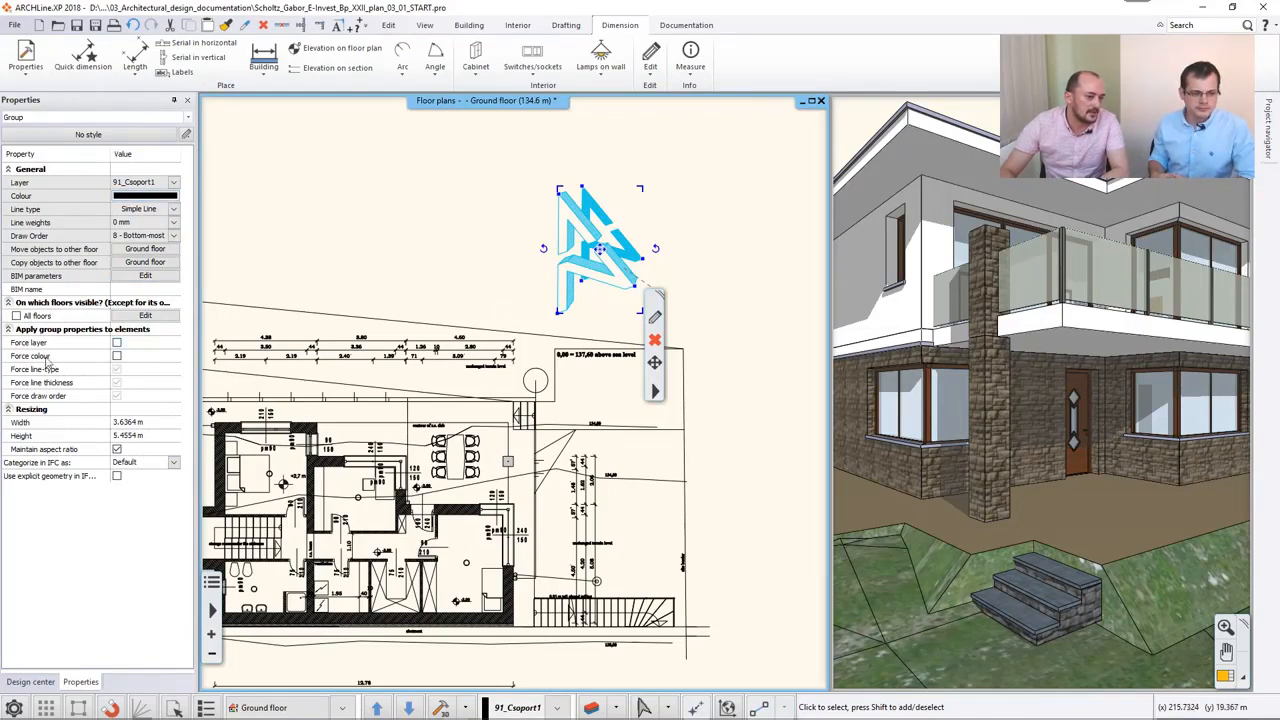
{"action": "left_click", "coordinate": [117, 357]}
{"action": "left_click", "coordinate": [446, 223]}
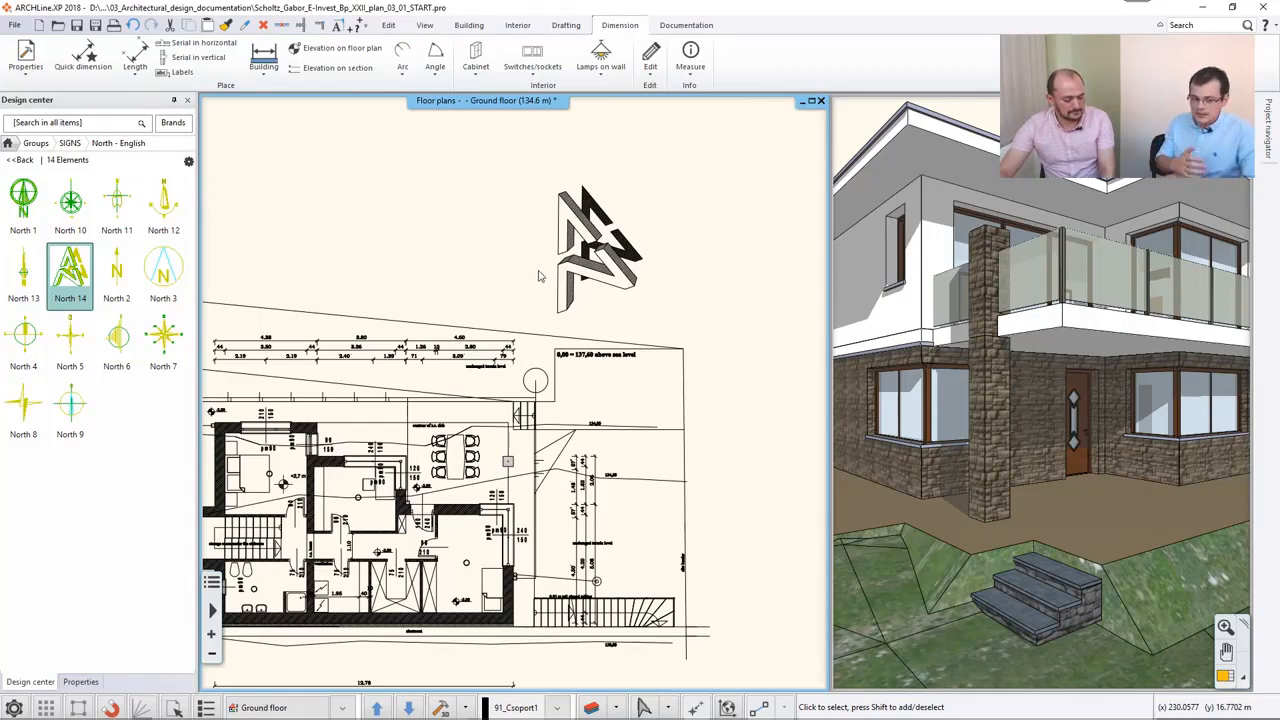
- Create a room by walls in the small room between the bedroom and the outdoor dining area
{"action": "middle_click_drag", "start_coordinate": [538, 276], "coordinate": [683, 160]}
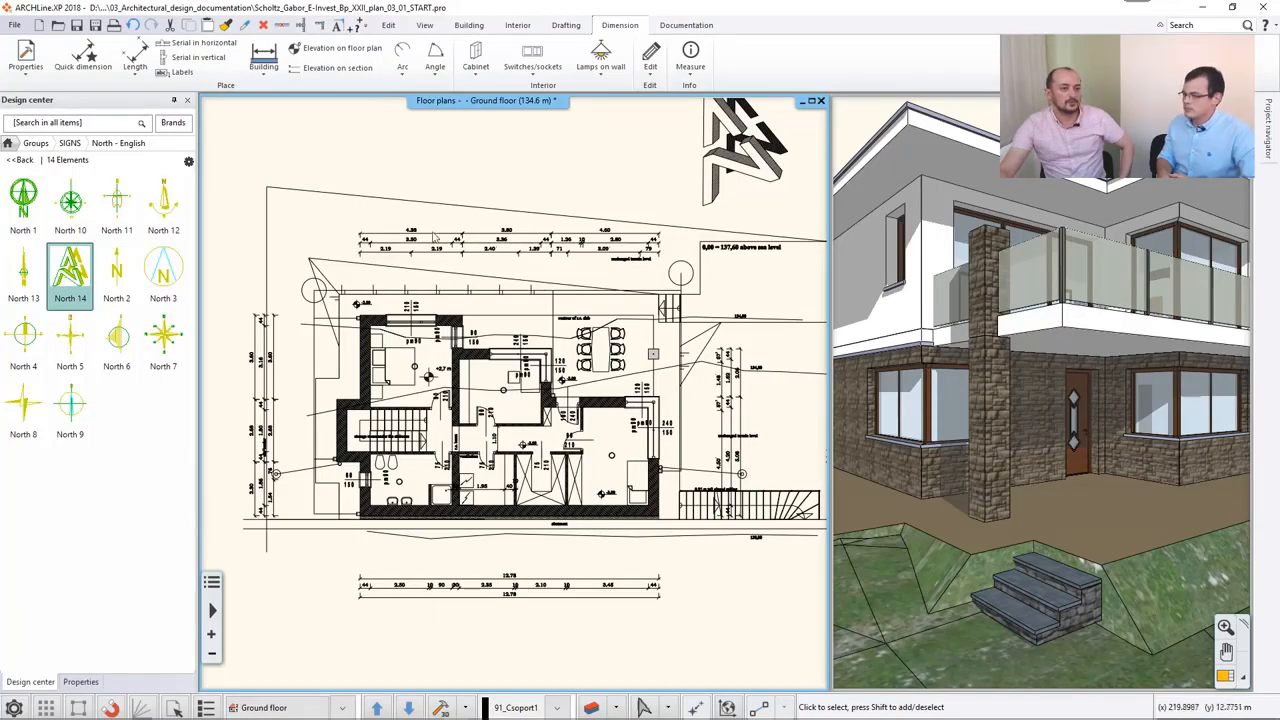
{"action": "left_click", "coordinate": [486, 30]}
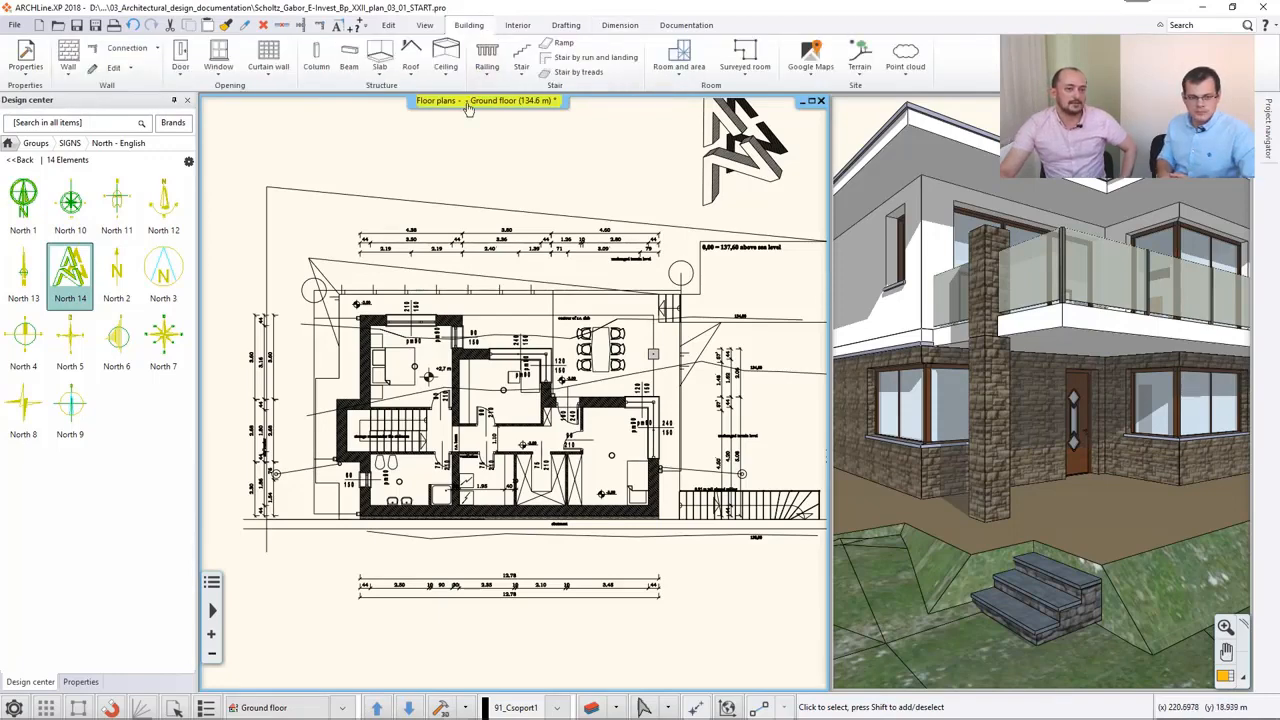
{"action": "left_click", "coordinate": [675, 75]}
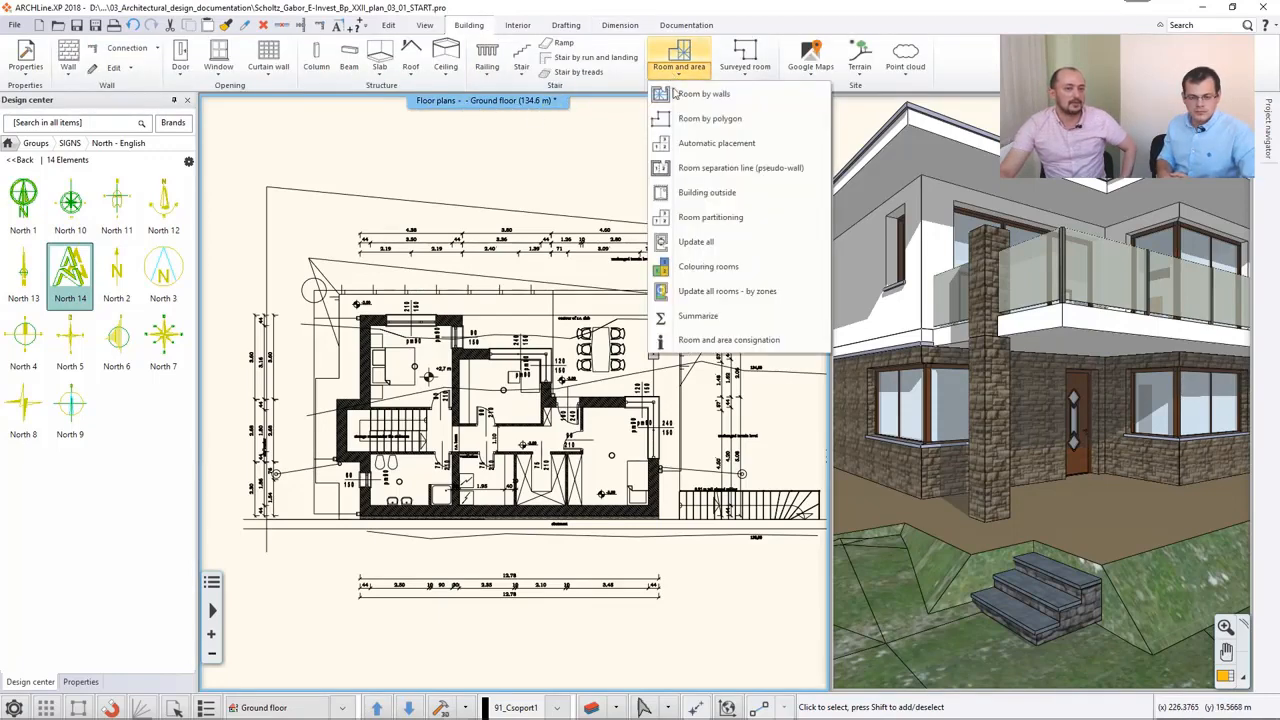
{"action": "left_click", "coordinate": [740, 97]}
{"action": "mouse_move", "coordinate": [550, 390]}
{"action": "middle_mouse_down"}
{"action": "mouse_move", "coordinate": [705, 355]}
{"action": "mouse_move", "coordinate": [654, 389]}
{"action": "mouse_move", "coordinate": [625, 450]}
{"action": "middle_mouse_up"}
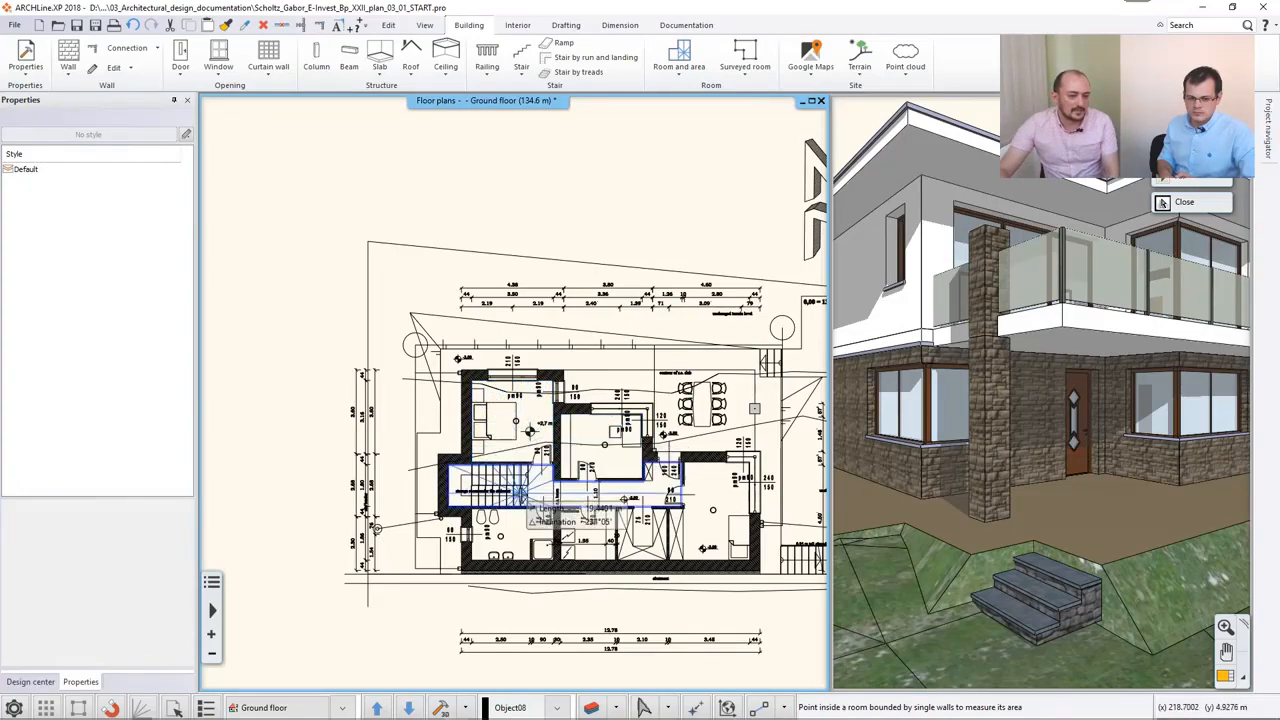
{"action": "middle_click_drag", "start_coordinate": [728, 507], "coordinate": [753, 582]}
{"action": "scroll", "coordinate": [606, 489], "scroll_direction": "up", "scroll_amount": 3}
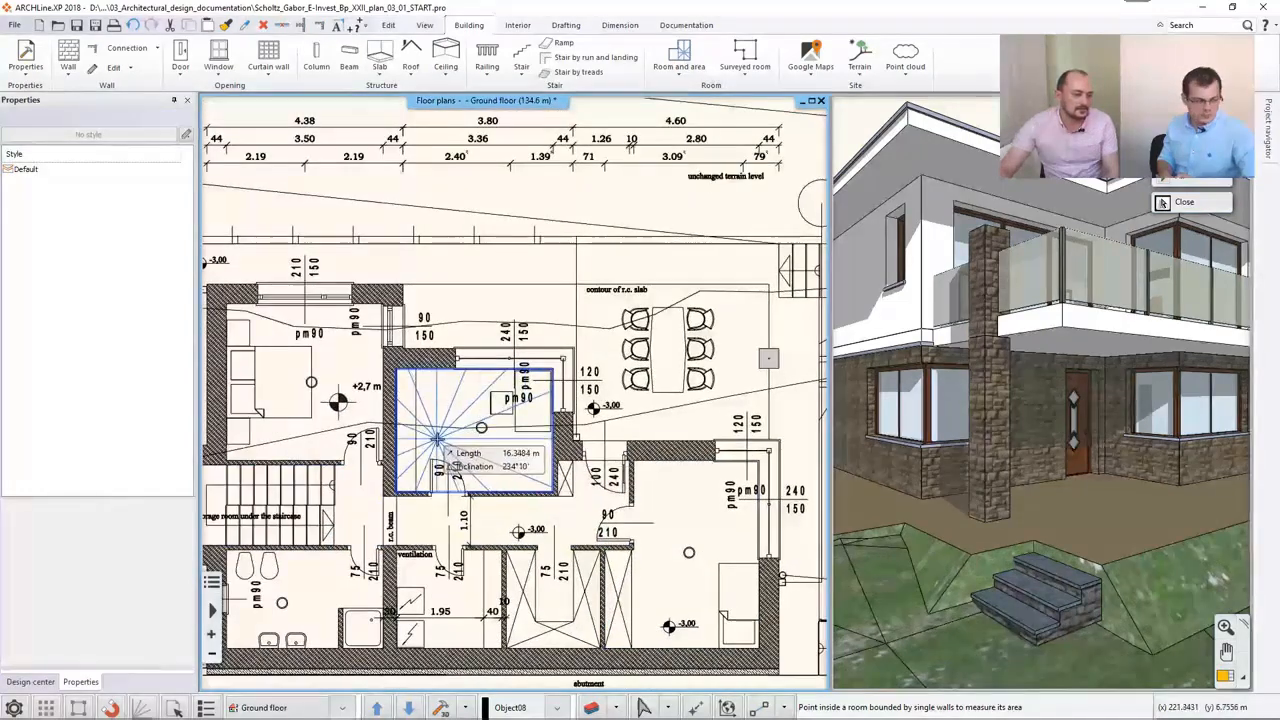
{"action": "left_click", "coordinate": [437, 438]}
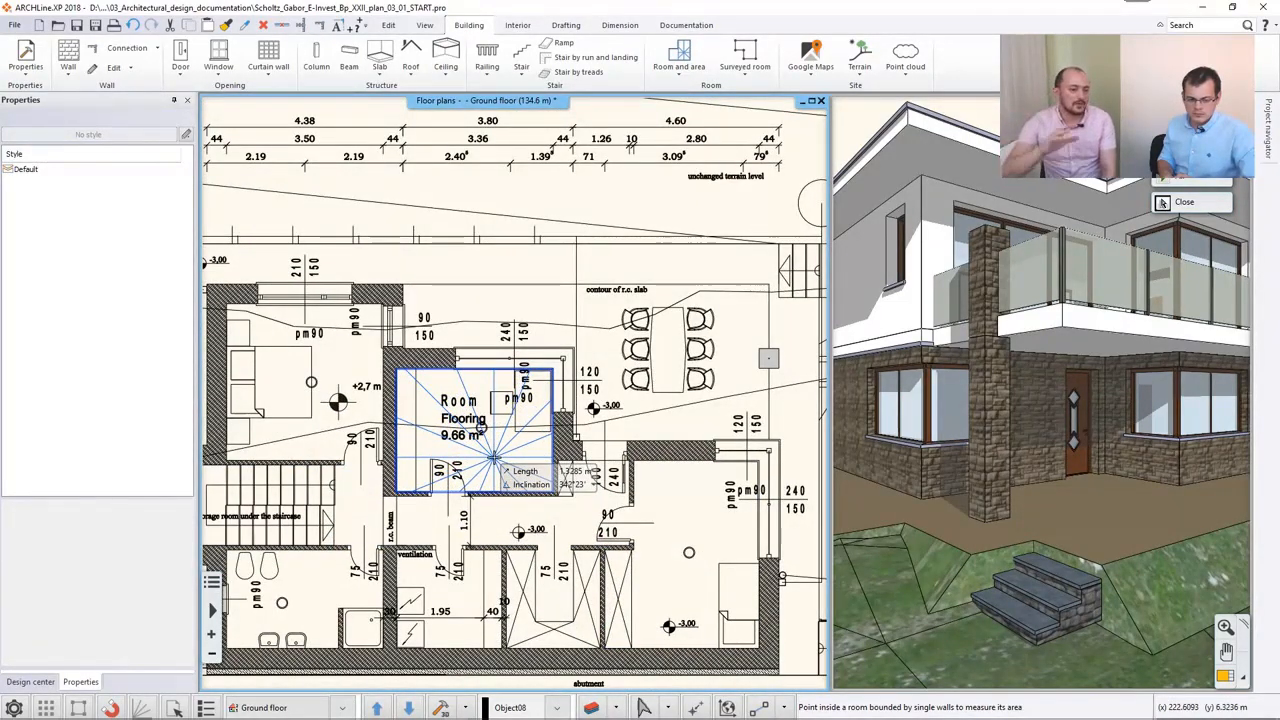
{"action": "key", "text": "Escape"}
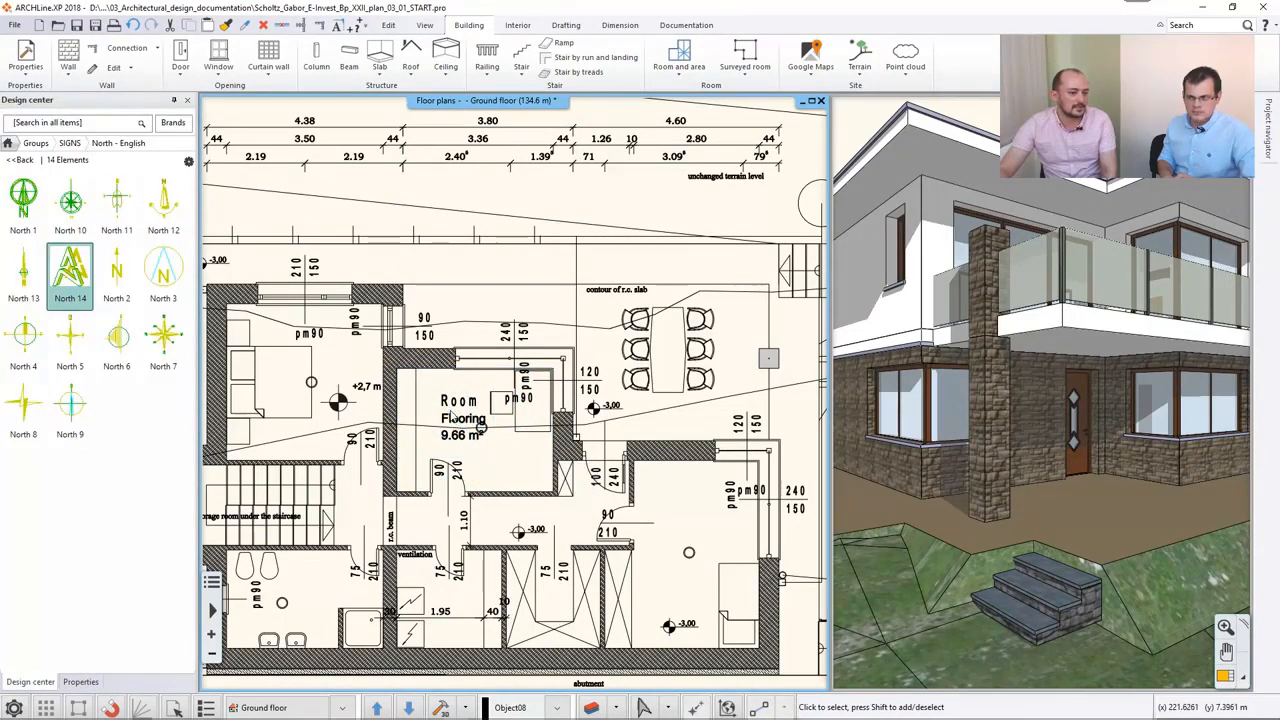
- Rename the new room to "Office room" in its calculated values
{"action": "left_click", "coordinate": [458, 416]}
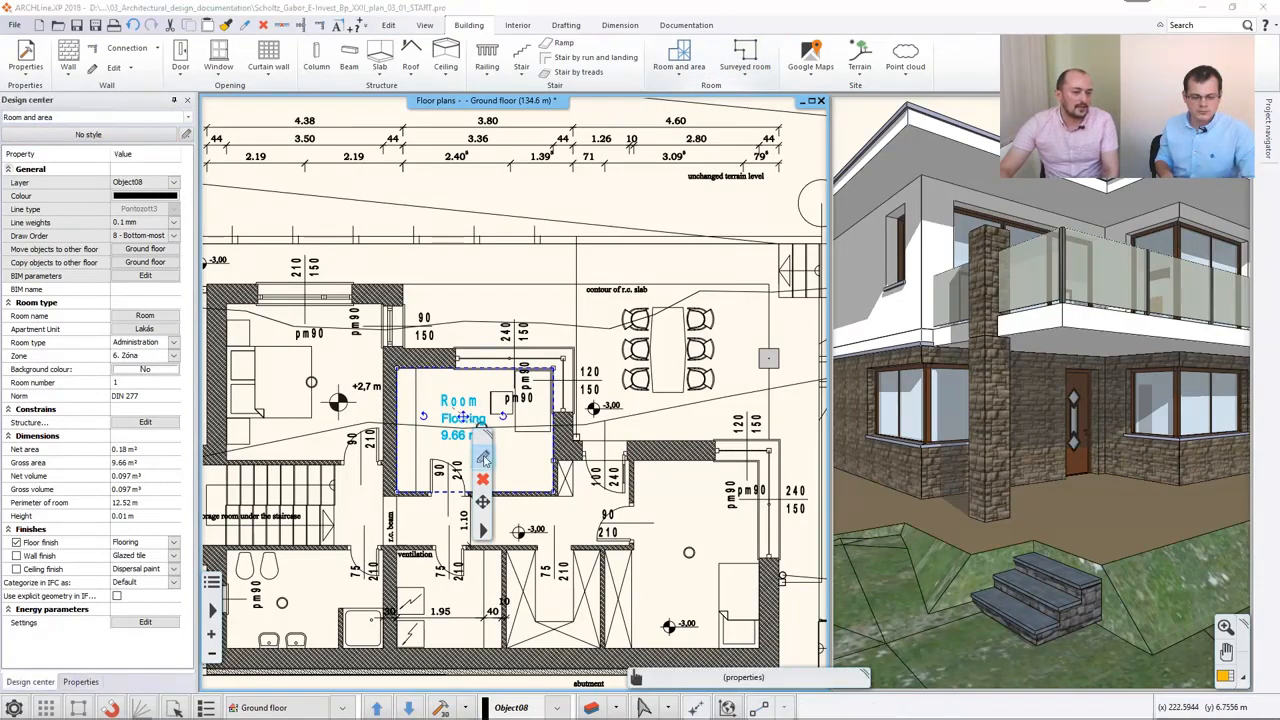
{"action": "left_click", "coordinate": [483, 458]}
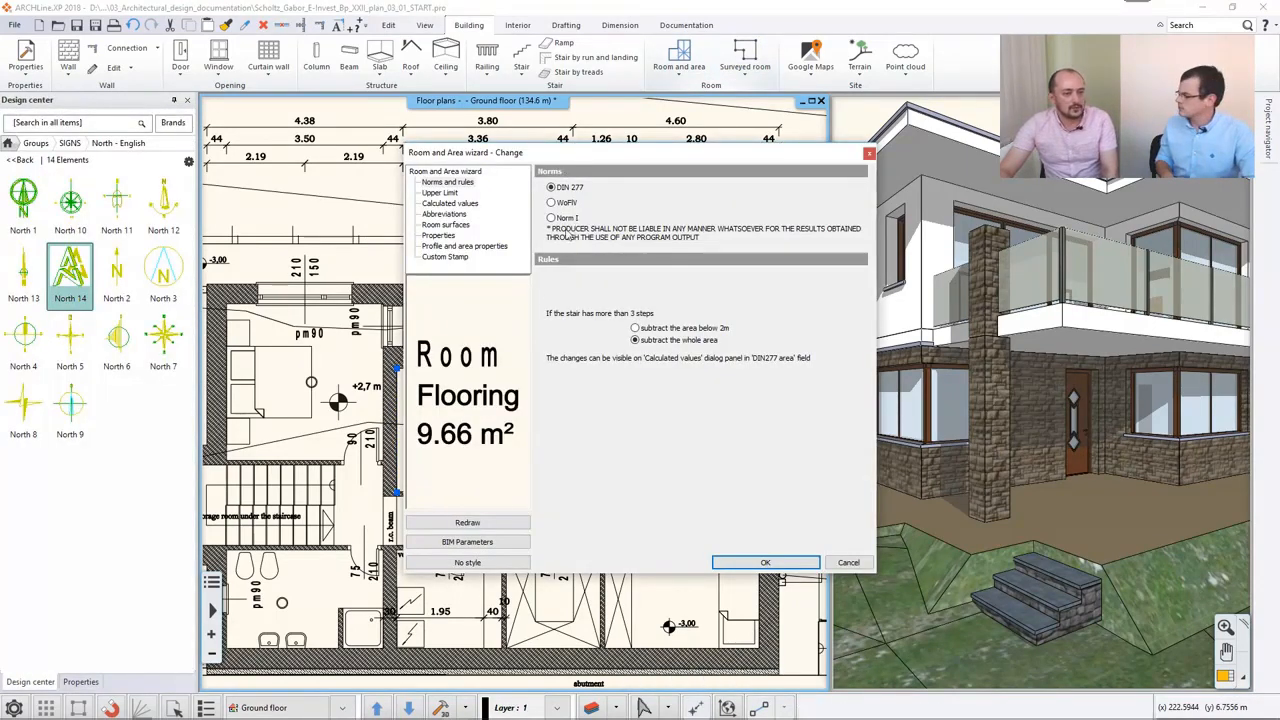
{"action": "left_click", "coordinate": [441, 193]}
{"action": "left_click", "coordinate": [447, 204]}
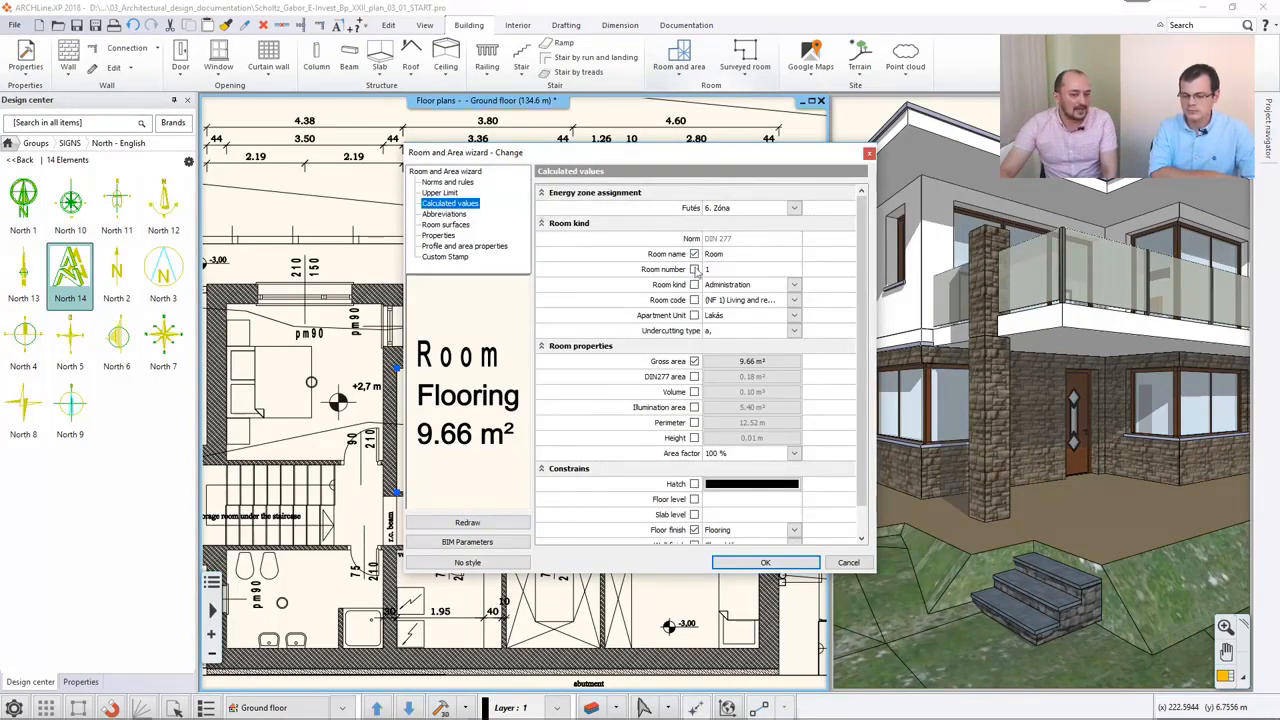
{"action": "scroll", "coordinate": [700, 334], "scroll_direction": "down", "scroll_amount": 1}
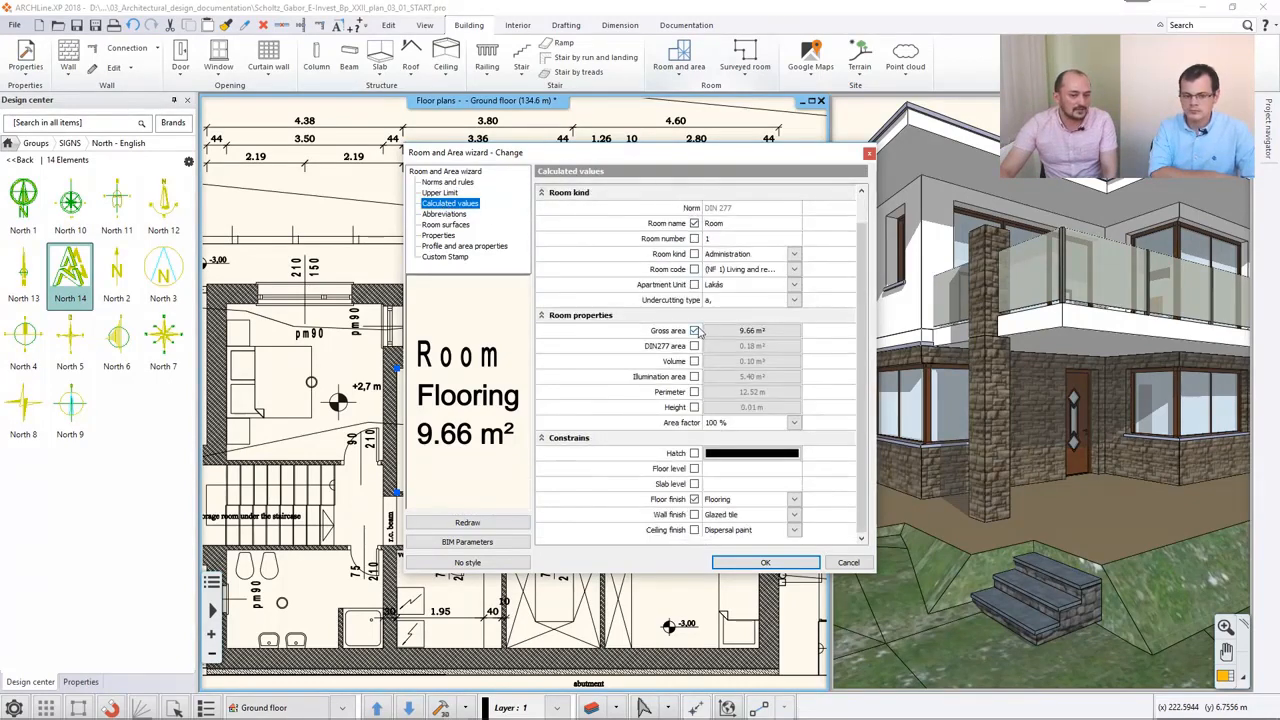
{"action": "left_click", "coordinate": [737, 224]}
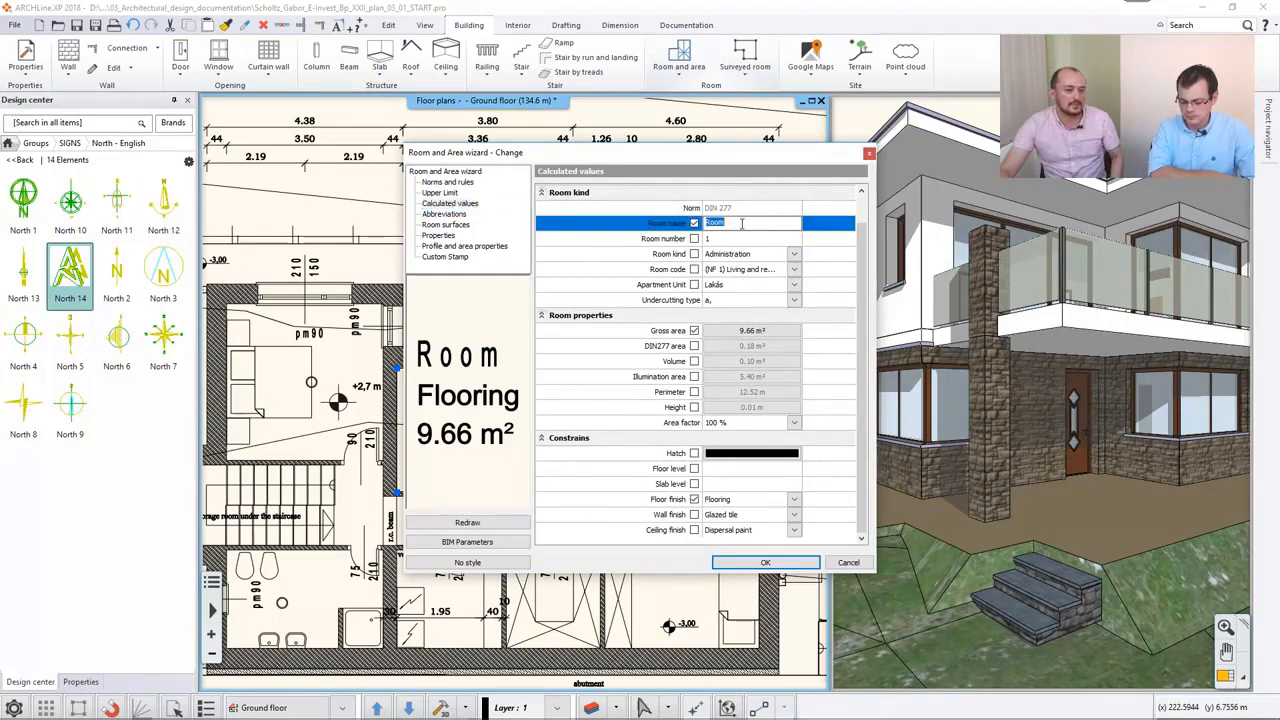
{"action": "mouse_move", "coordinate": [687, 163]}
{"action": "left_mouse_down"}
{"action": "mouse_move", "coordinate": [693, 504]}
{"action": "mouse_move", "coordinate": [696, 151]}
{"action": "left_mouse_up"}
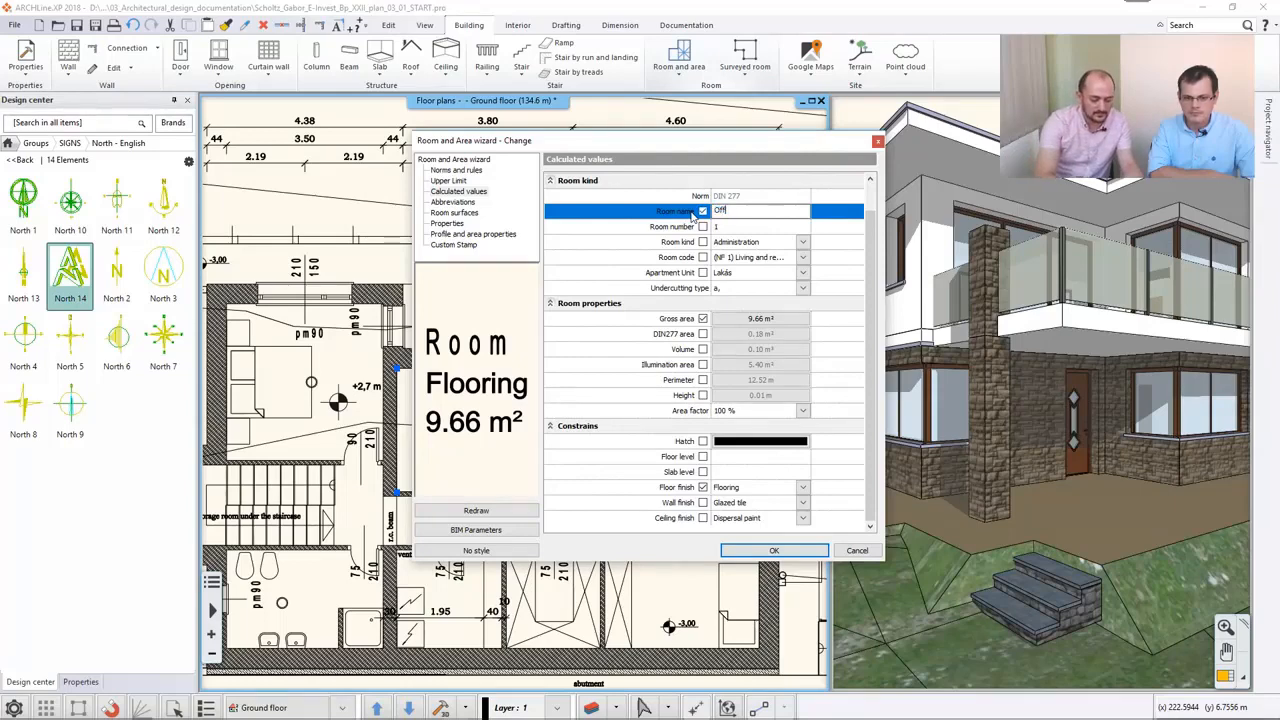
{"action": "type", "text": "Office room"}
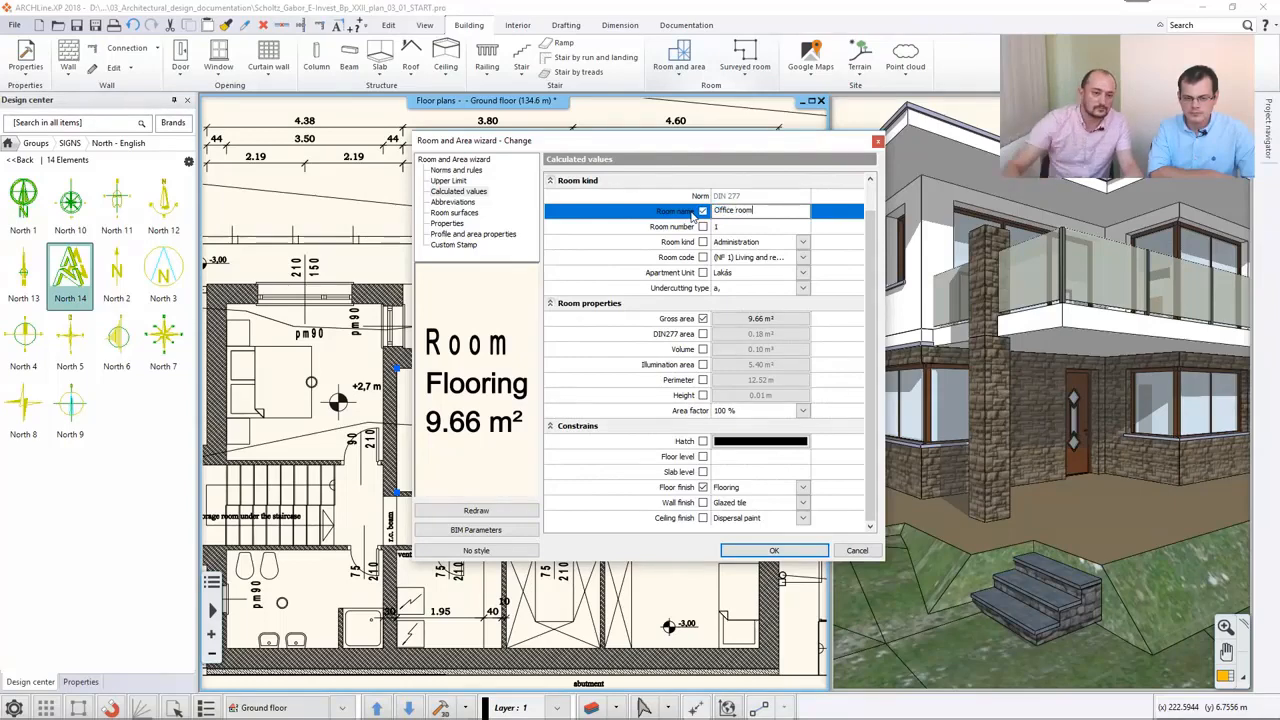
{"action": "left_click", "coordinate": [774, 550]}
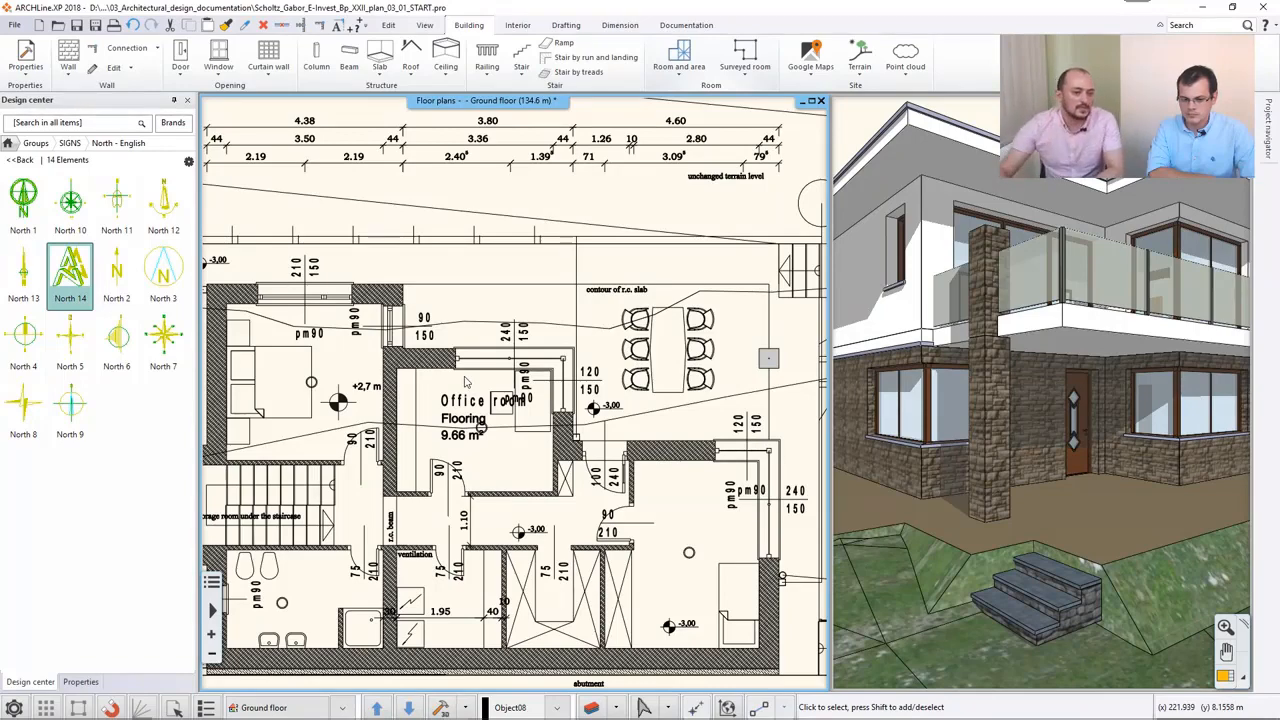
- Outline a room by polygon around the outdoor dining area, following the house walls and the contour of the r.c. slab
{"action": "middle_click_drag", "start_coordinate": [659, 398], "coordinate": [535, 398]}
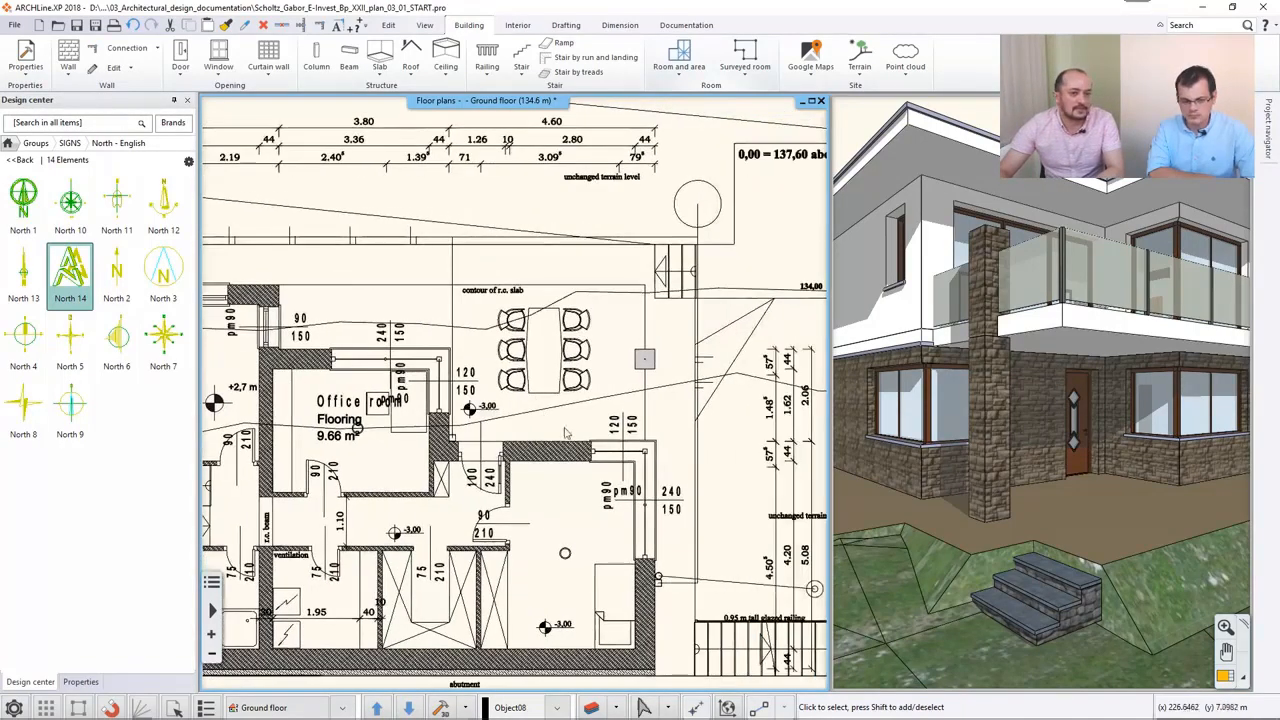
{"action": "left_click", "coordinate": [679, 55]}
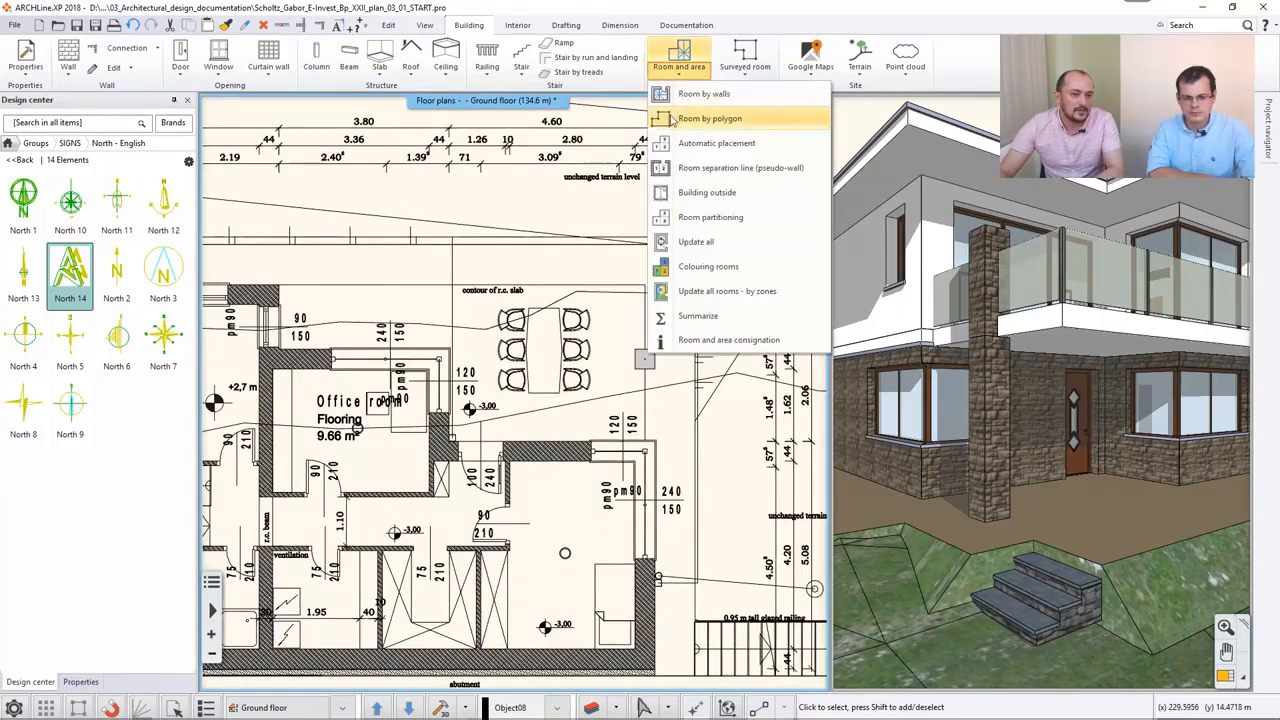
{"action": "left_click", "coordinate": [745, 121]}
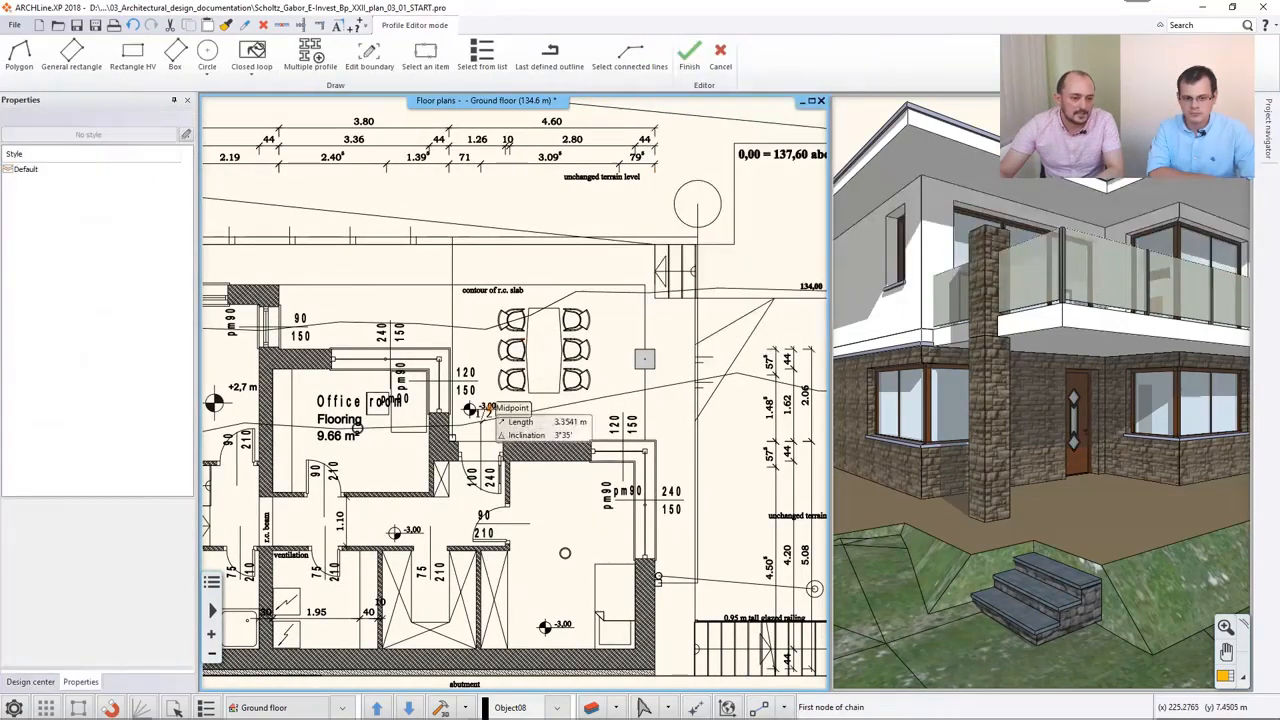
{"action": "left_click", "coordinate": [449, 441]}
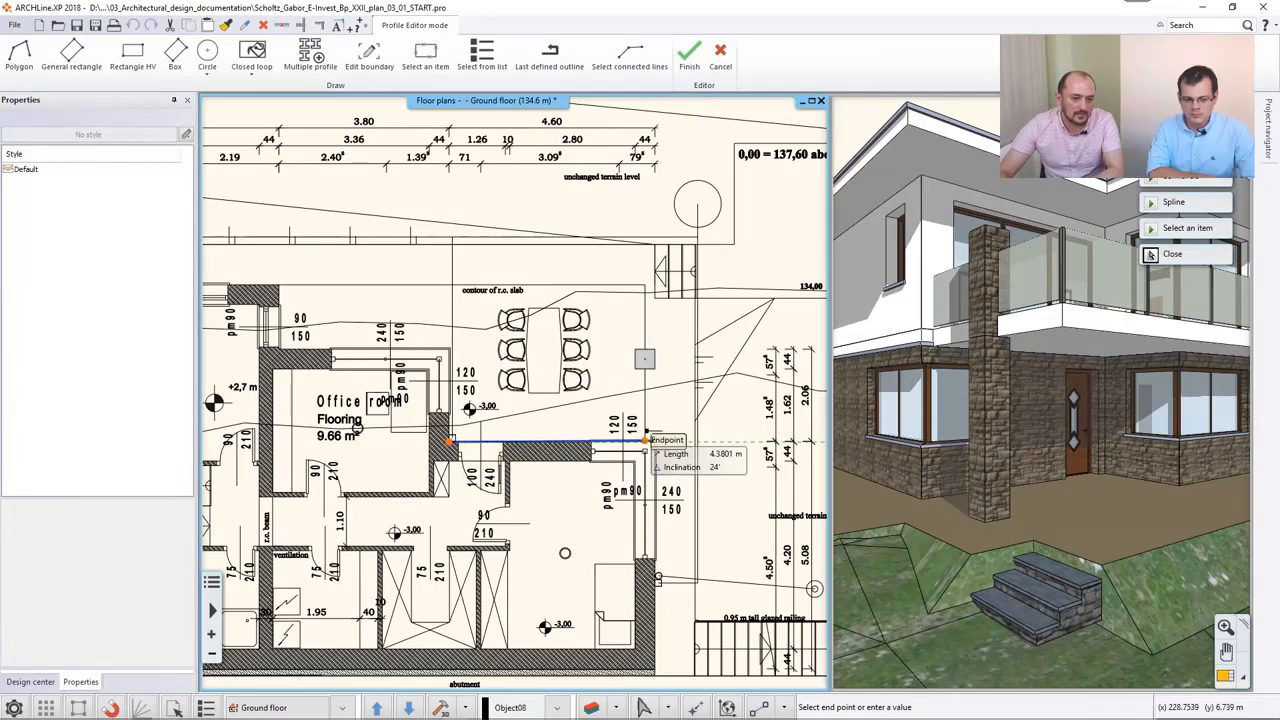
{"action": "left_click", "coordinate": [647, 441]}
{"action": "left_click", "coordinate": [645, 286]}
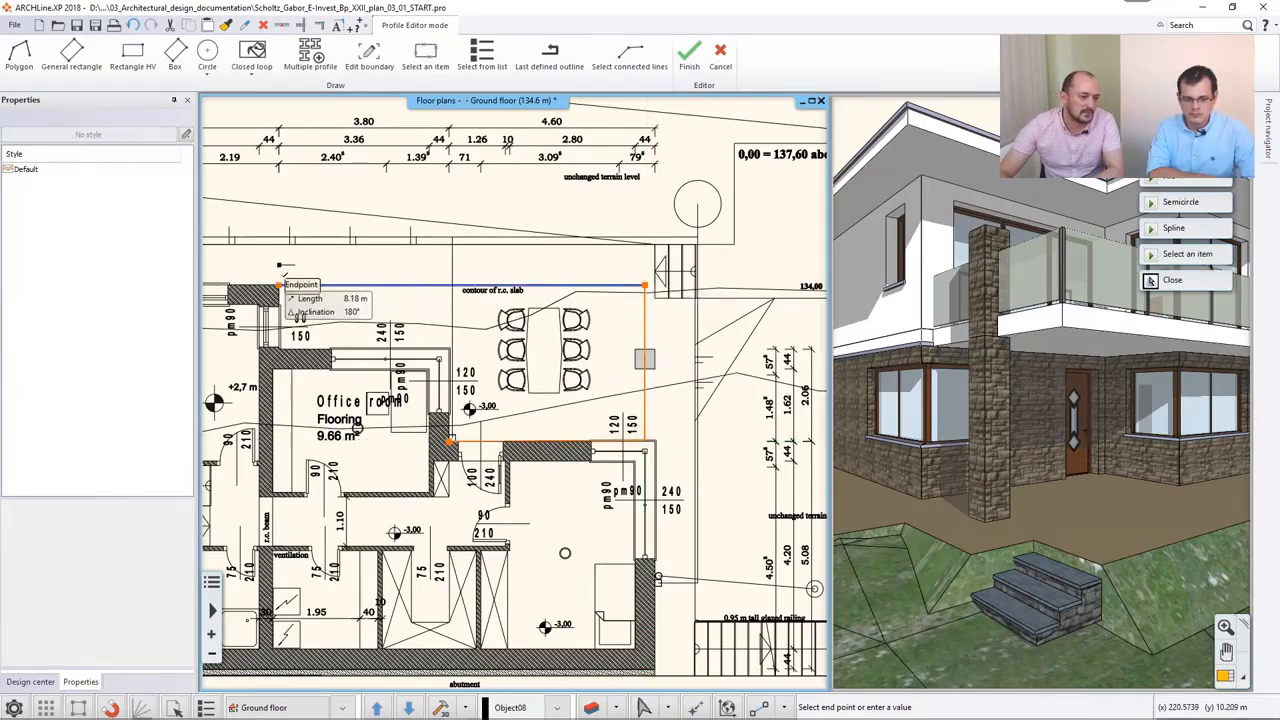
{"action": "left_click", "coordinate": [279, 286]}
{"action": "left_click", "coordinate": [279, 349]}
{"action": "left_click", "coordinate": [449, 349]}
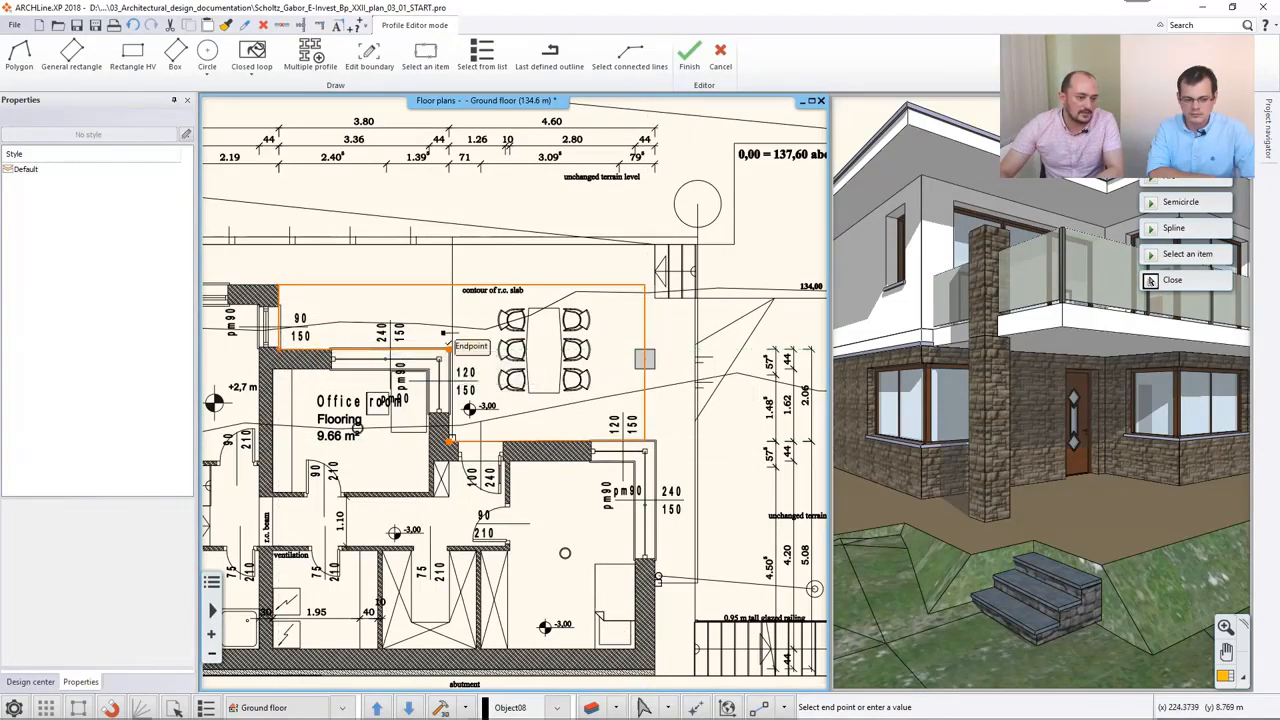
{"action": "left_click", "coordinate": [461, 408]}
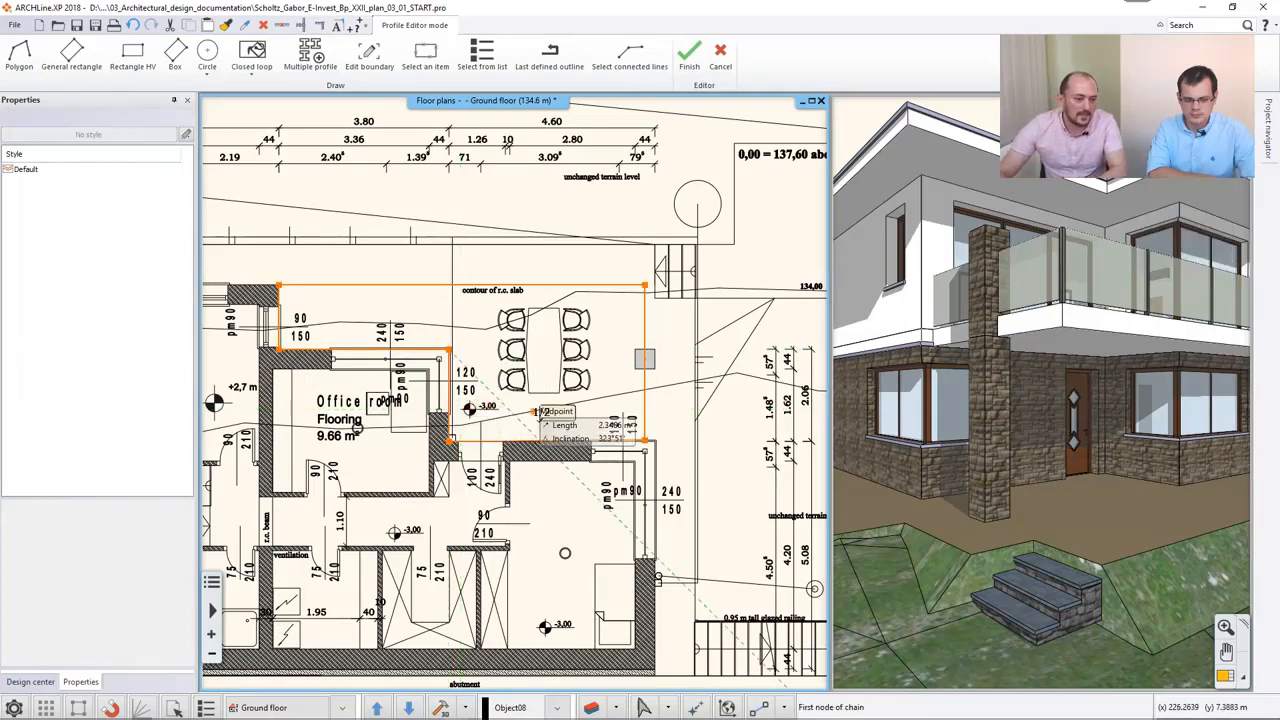
- Finish the polygon outline and accept 0.5 m as the height of slab/wall for the outdoor room
{"action": "left_click", "coordinate": [533, 410]}
{"action": "key", "text": "Escape"}
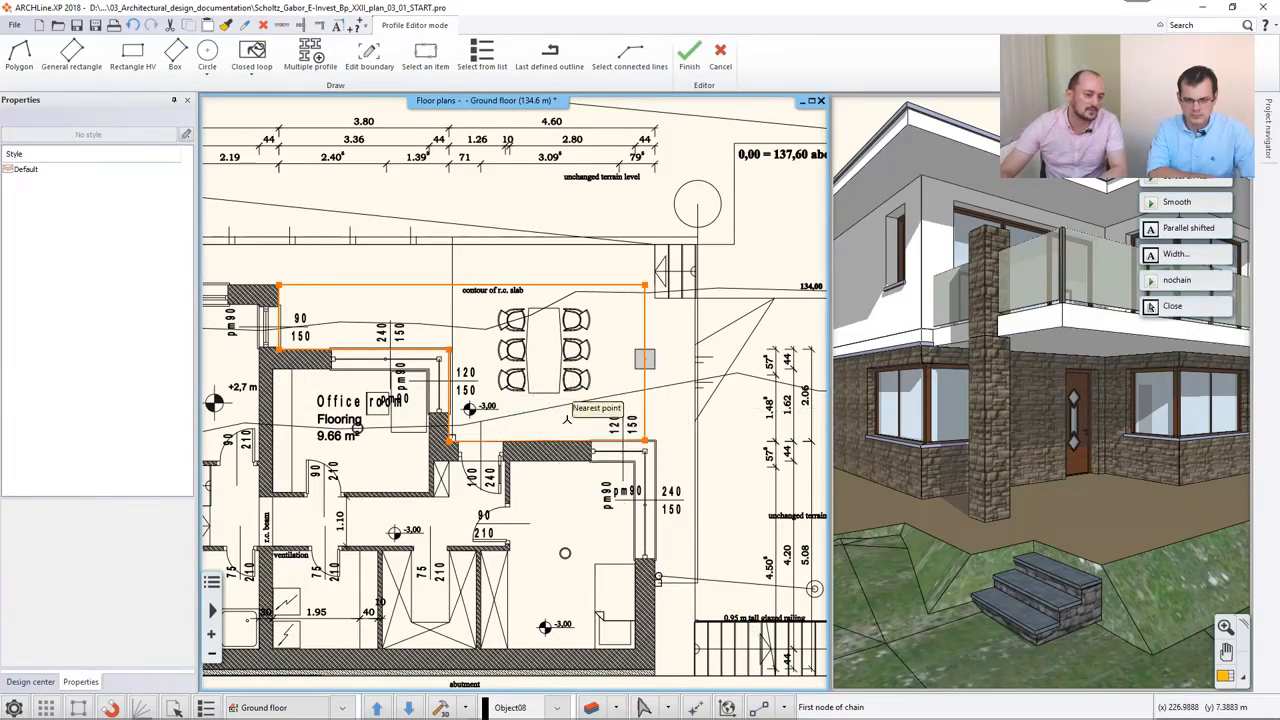
{"action": "key", "text": "Return"}
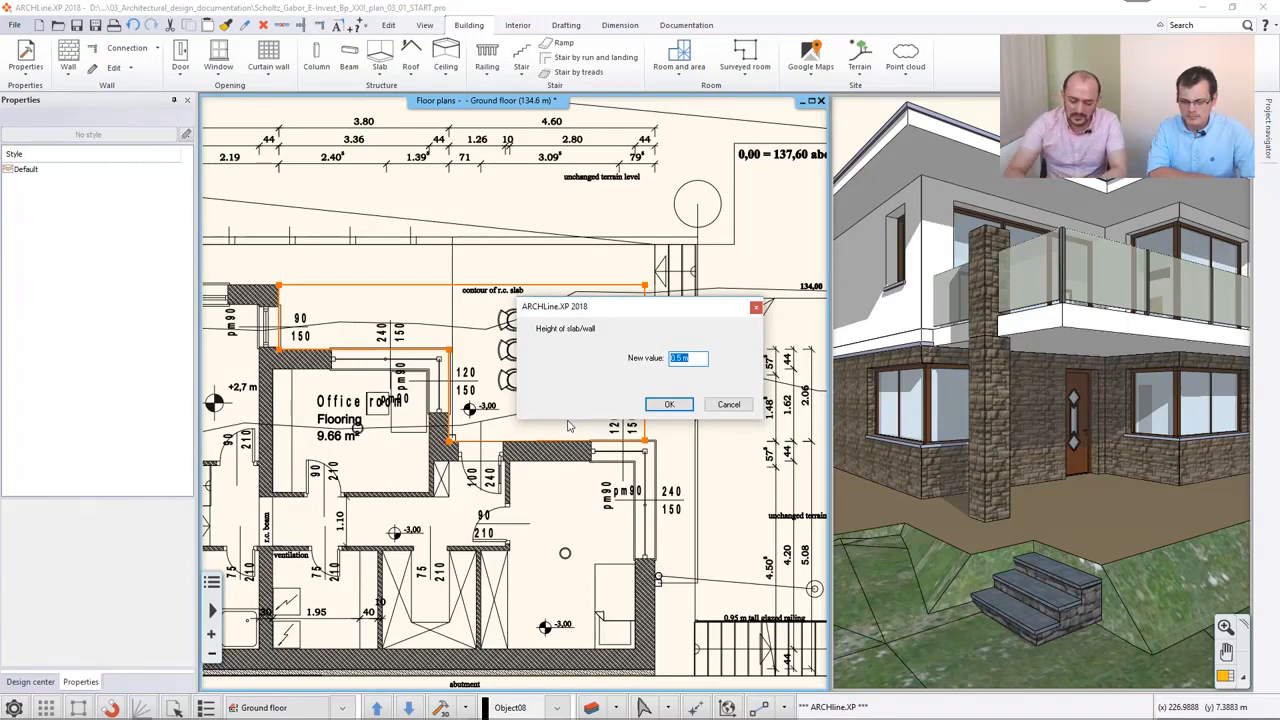
{"action": "key", "text": "Return"}
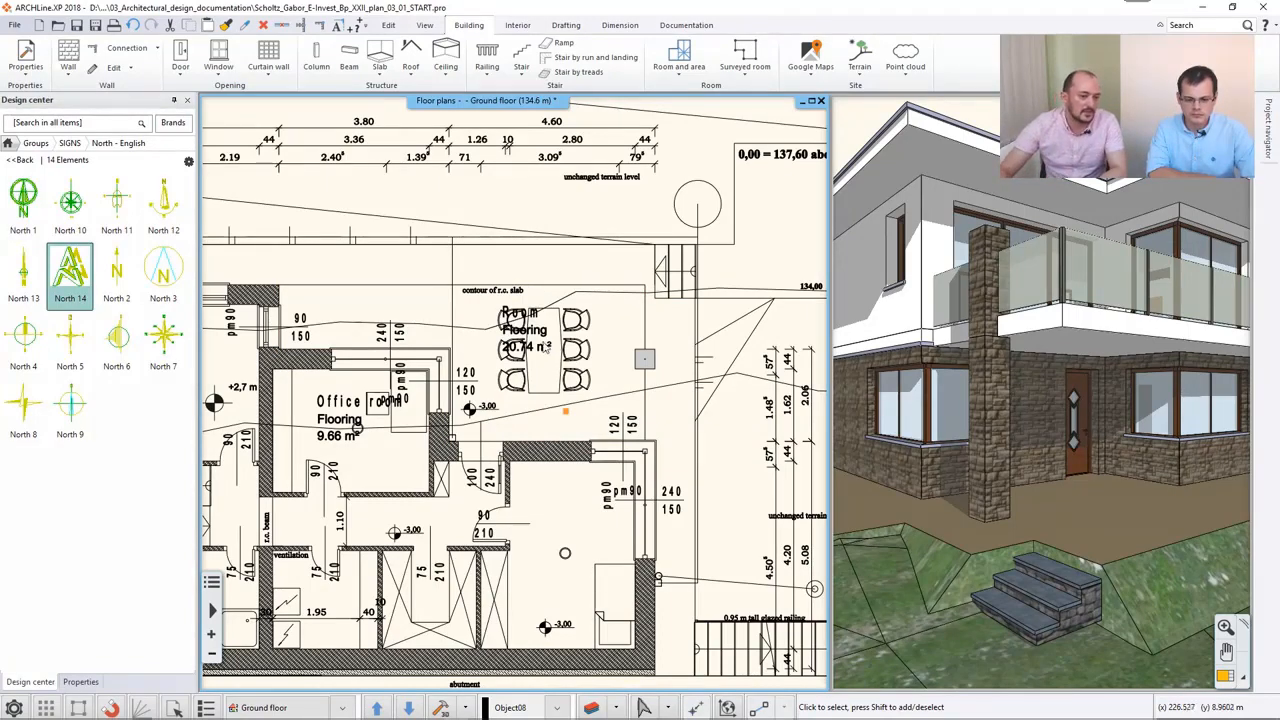
- Move the outdoor room's label off the chairs to the free area beside the dining table, under the r.c. slab contour note
{"action": "left_click", "coordinate": [531, 334]}
{"action": "scroll", "coordinate": [508, 305], "scroll_direction": "up", "scroll_amount": 4}
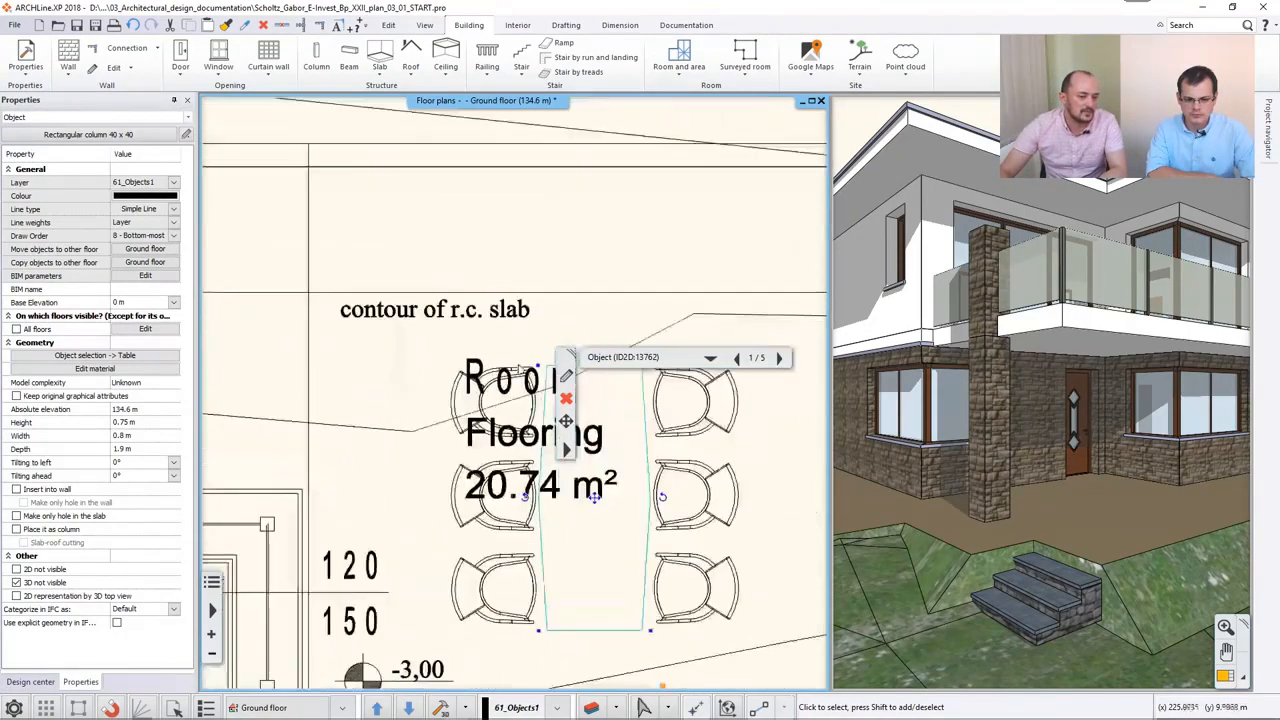
{"action": "left_click", "coordinate": [540, 430]}
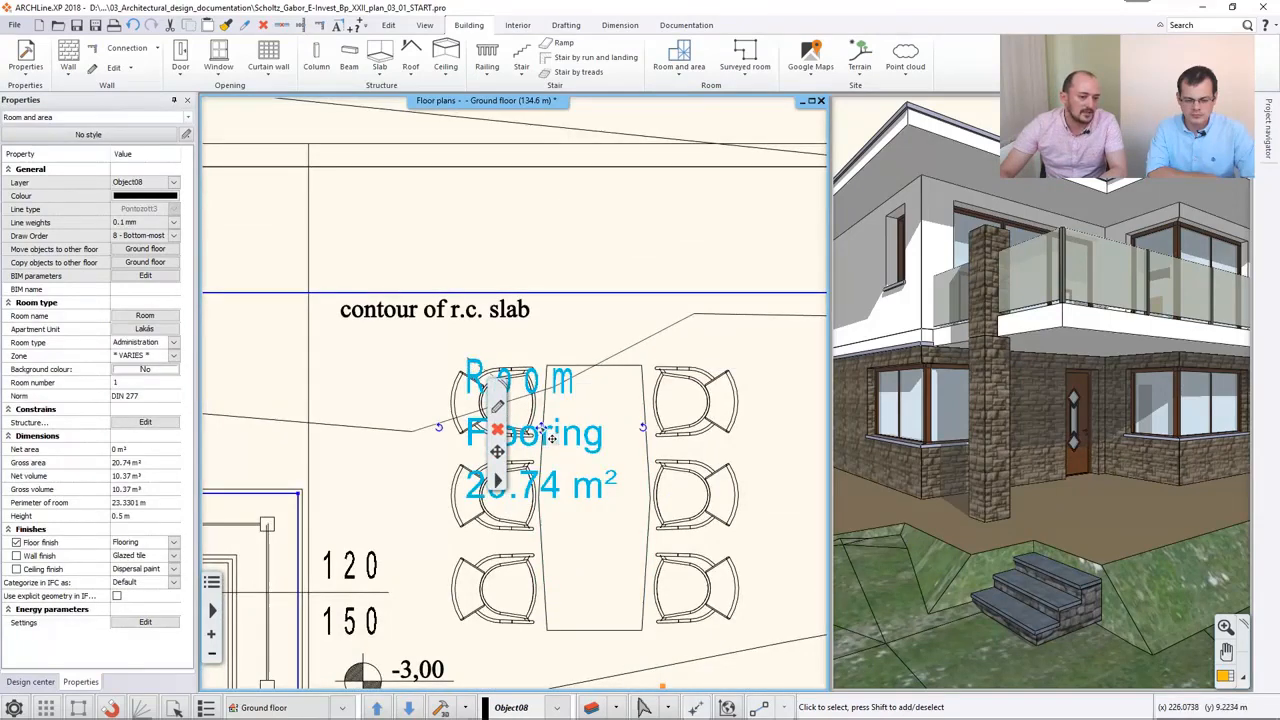
{"action": "right_click", "coordinate": [541, 430]}
{"action": "left_click", "coordinate": [576, 436]}
{"action": "left_click", "coordinate": [359, 379]}
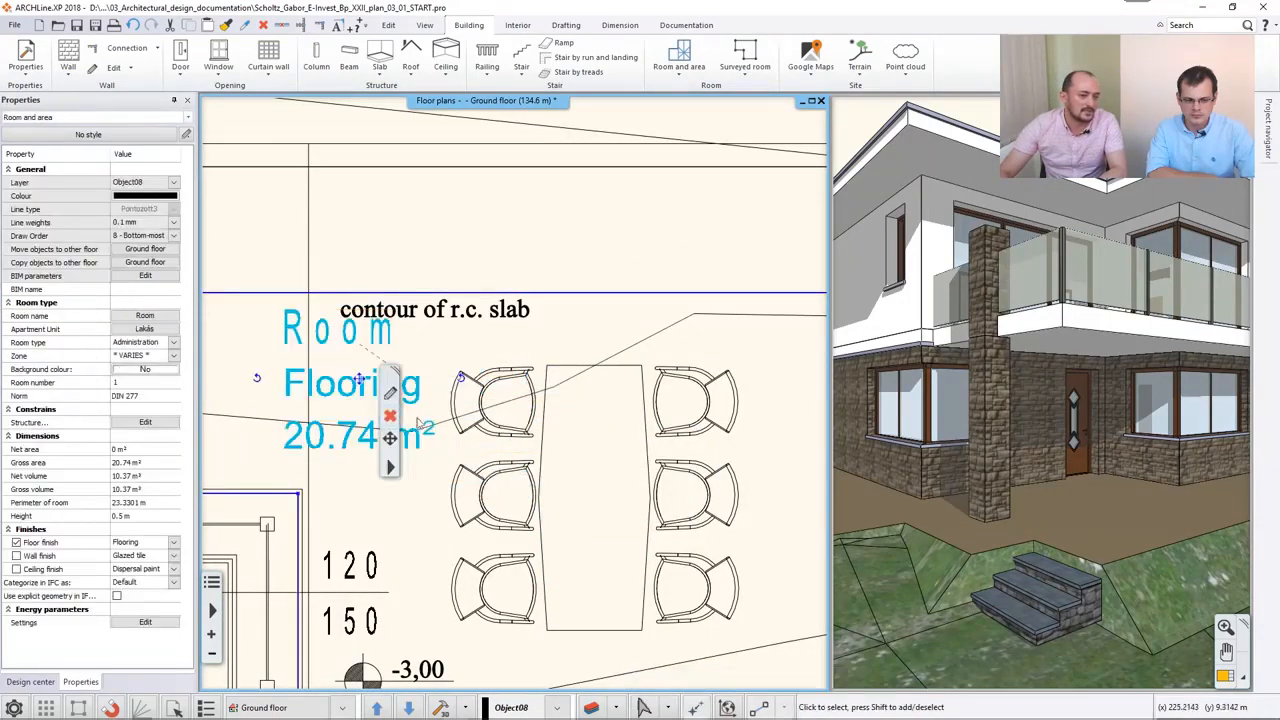
{"action": "scroll", "coordinate": [512, 394], "scroll_direction": "down", "scroll_amount": 3}
{"action": "left_click", "coordinate": [491, 300]}
{"action": "left_click", "coordinate": [531, 322]}
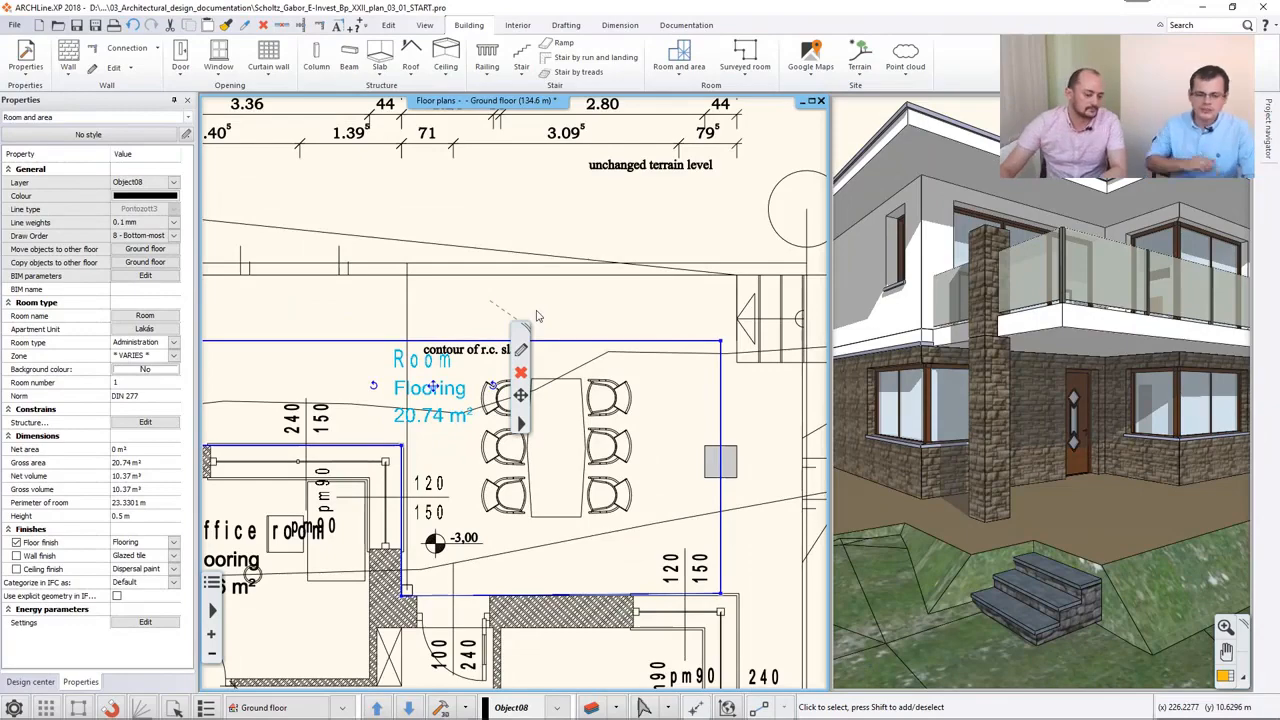
{"action": "key", "text": "Escape"}
{"action": "scroll", "coordinate": [532, 387], "scroll_direction": "down", "scroll_amount": 3}
{"action": "middle_click_drag", "start_coordinate": [536, 452], "coordinate": [589, 405]}
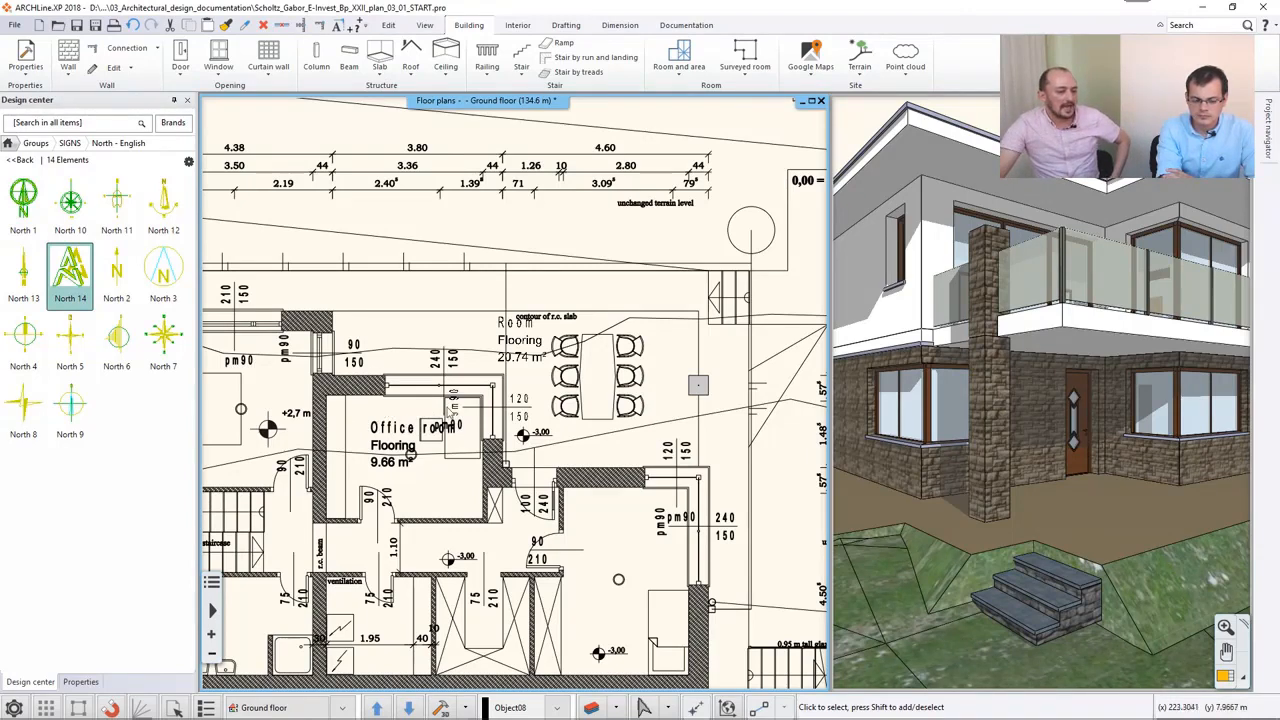
- Examine the text style properties of the Office room label
{"action": "left_click", "coordinate": [406, 417]}
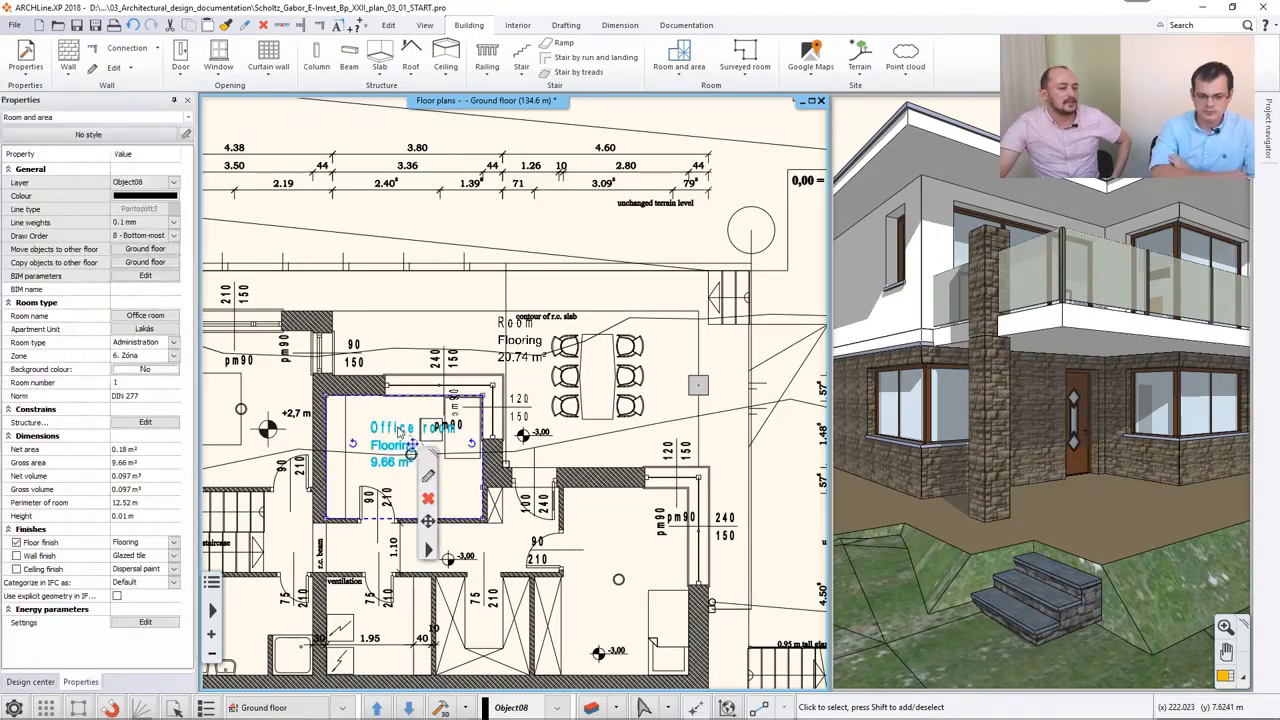
{"action": "left_click", "coordinate": [429, 477]}
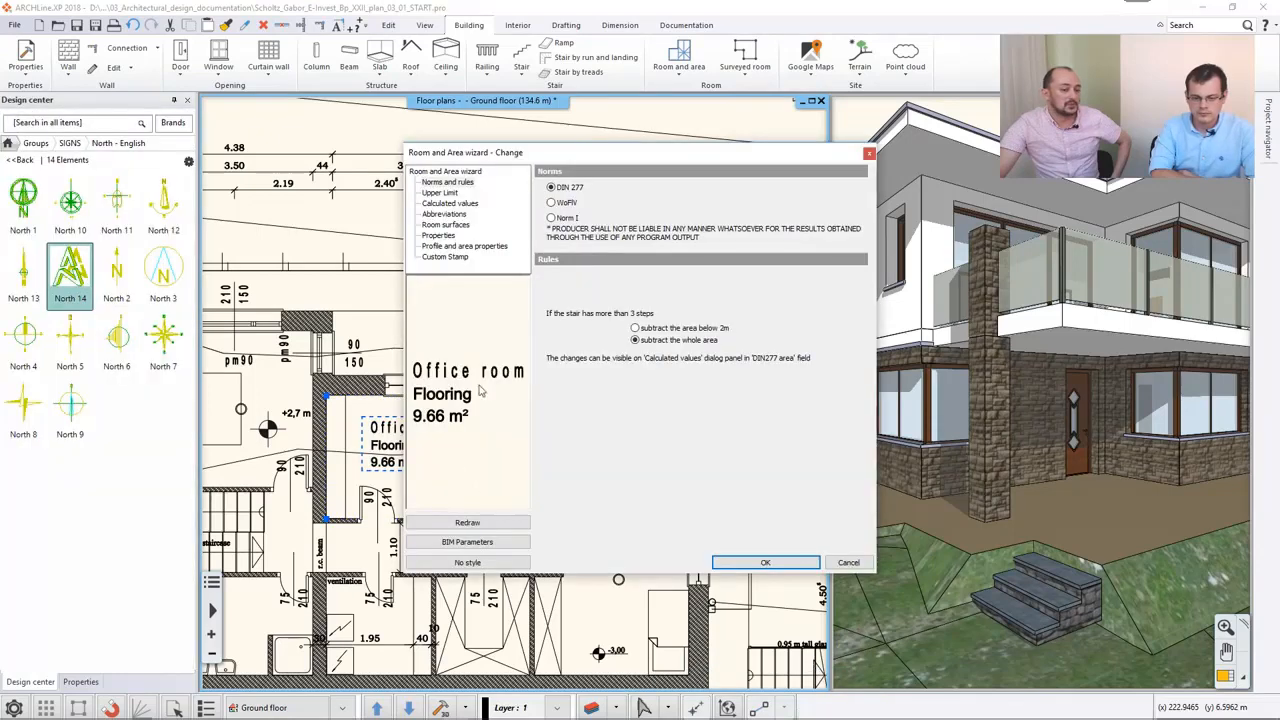
{"action": "left_click", "coordinate": [439, 235]}
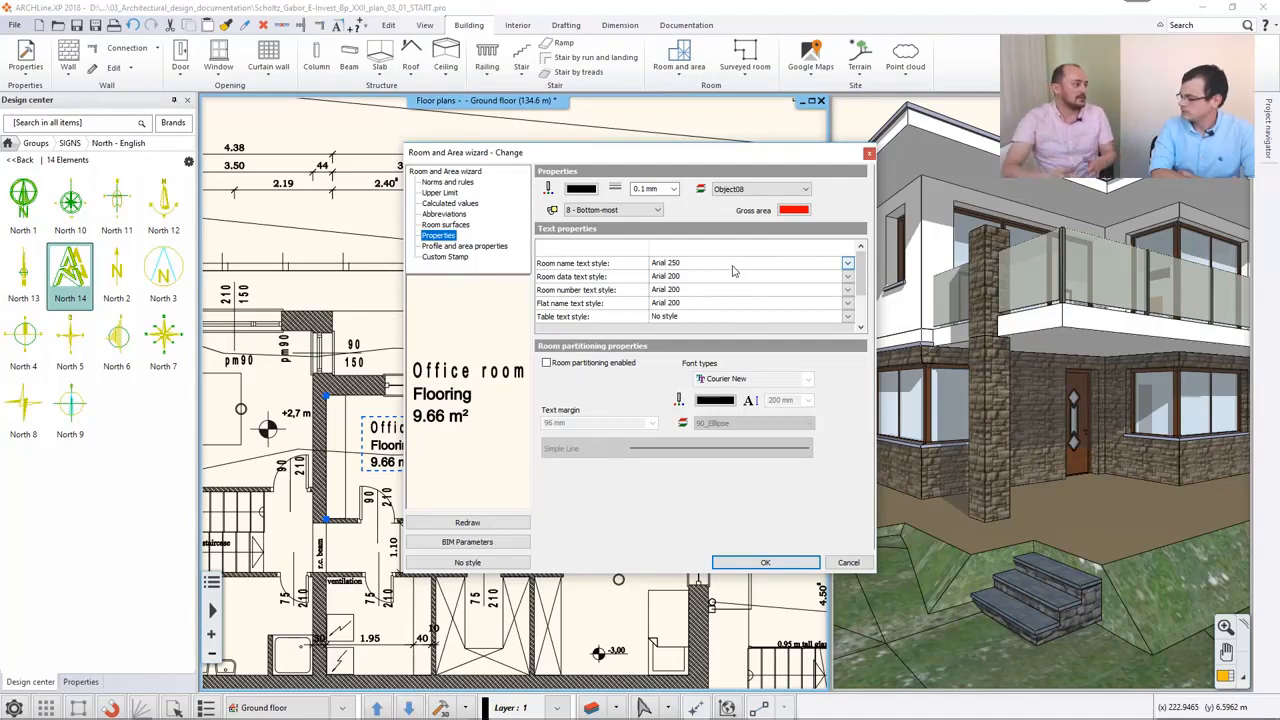
{"action": "left_click", "coordinate": [777, 566]}
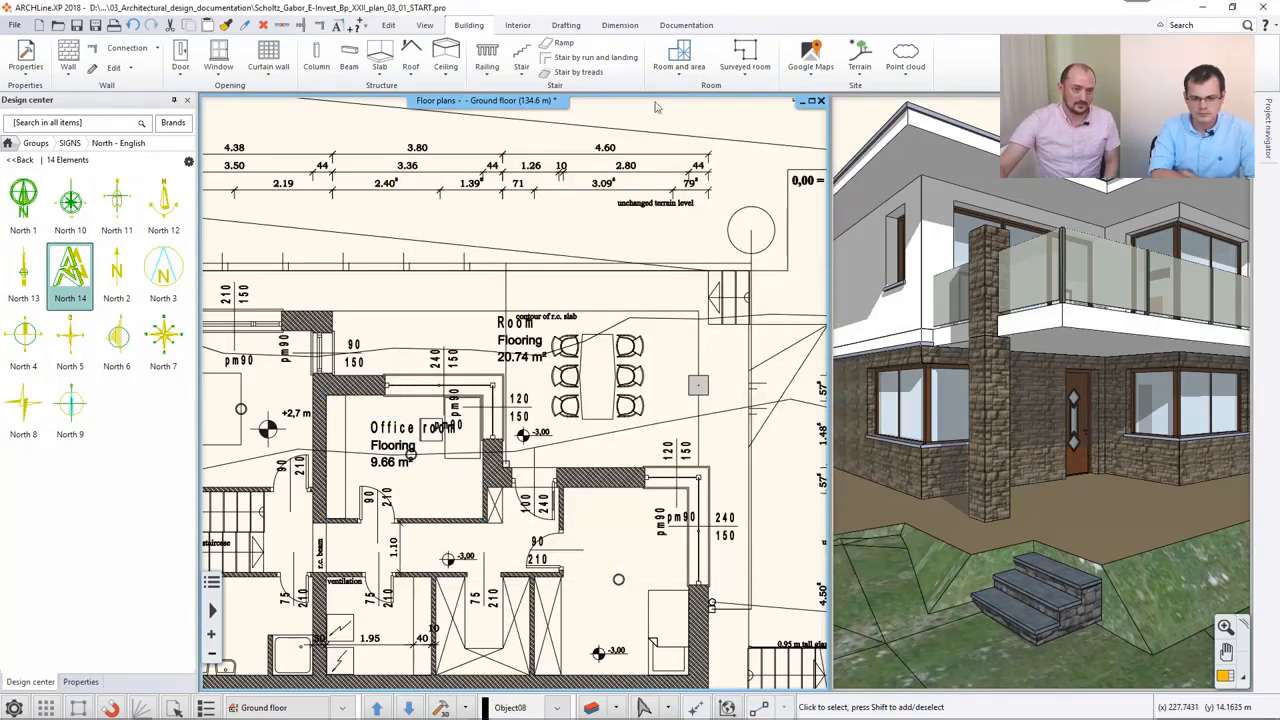
{"action": "left_click", "coordinate": [570, 27]}
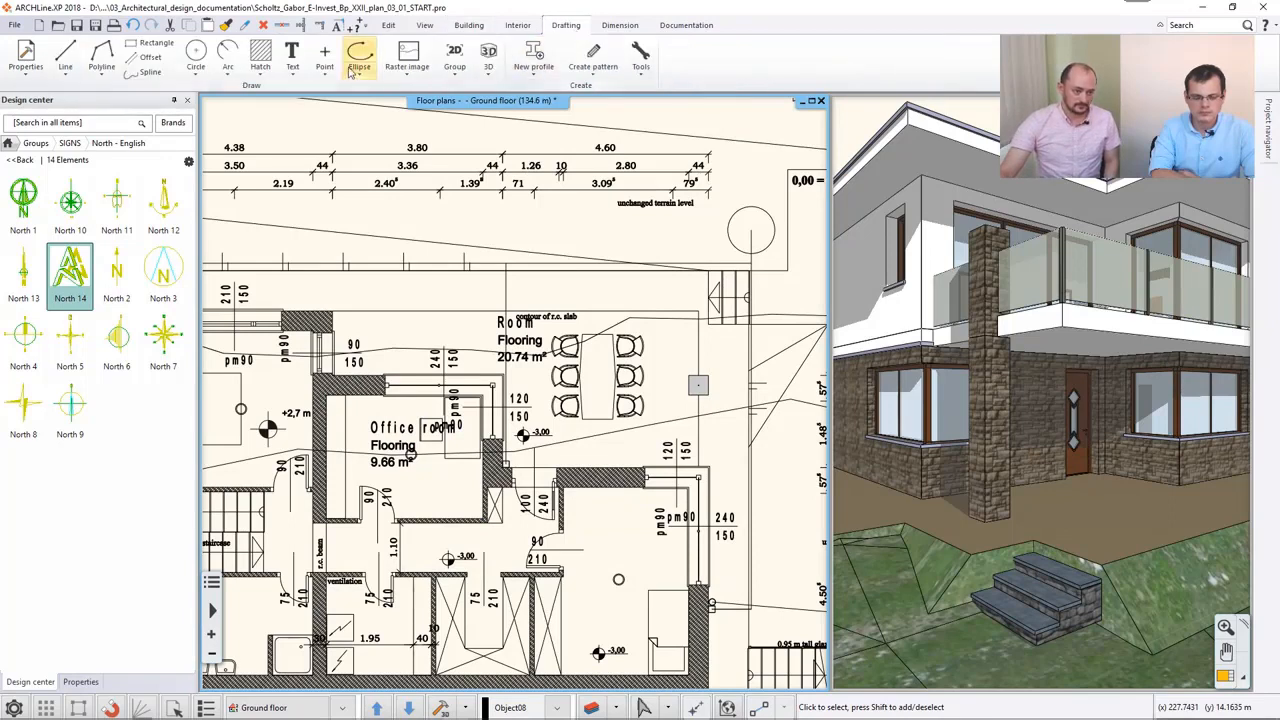
{"action": "left_click", "coordinate": [292, 68]}
{"action": "left_click", "coordinate": [322, 94]}
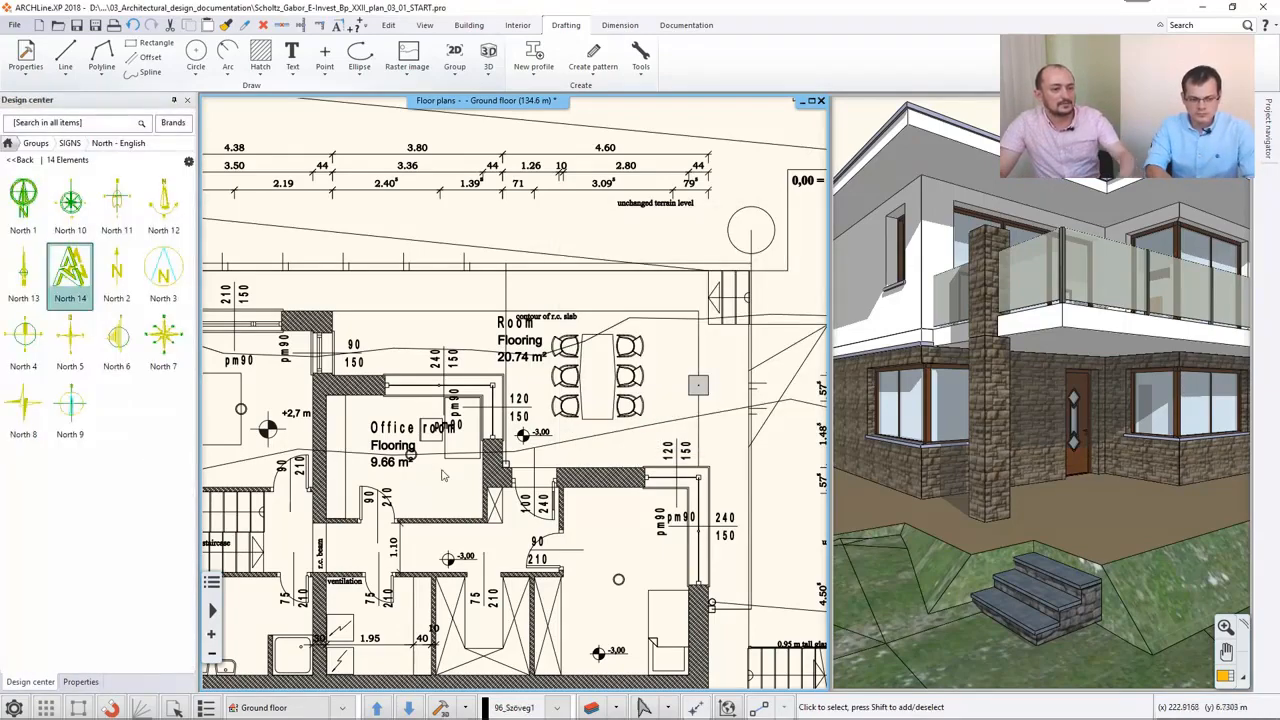
{"action": "scroll", "coordinate": [467, 445], "scroll_direction": "down", "scroll_amount": 5}
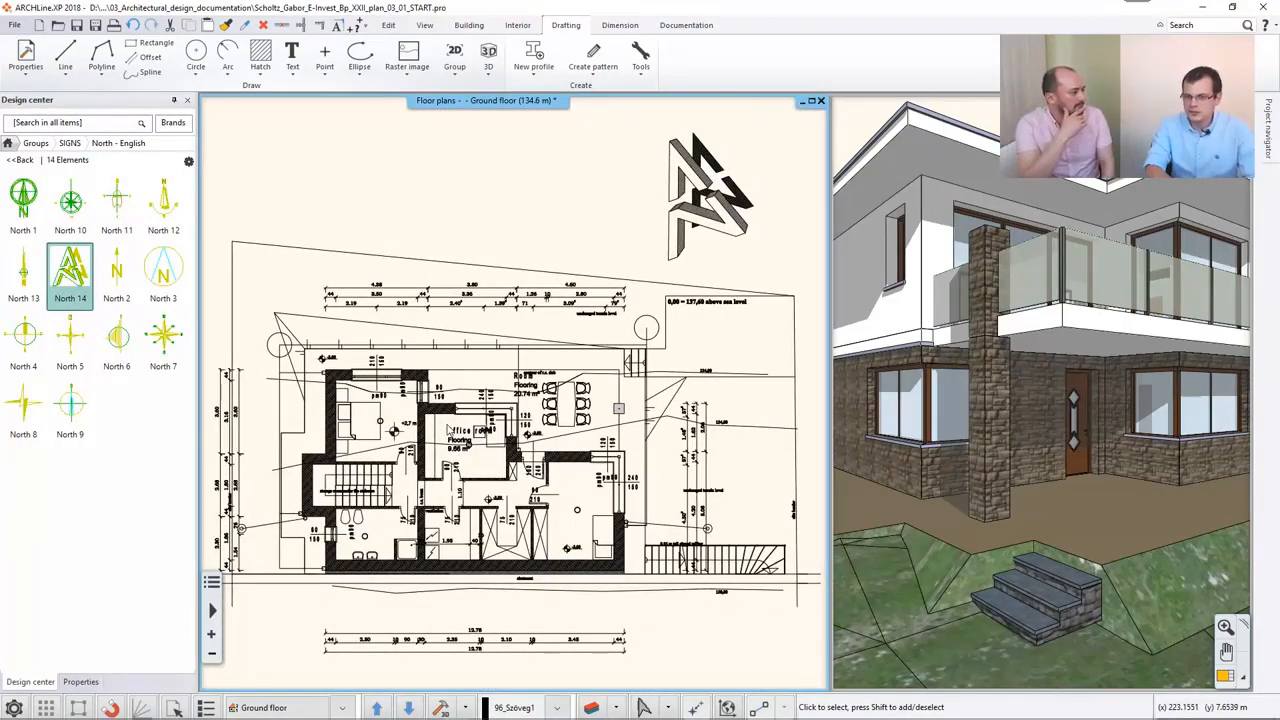